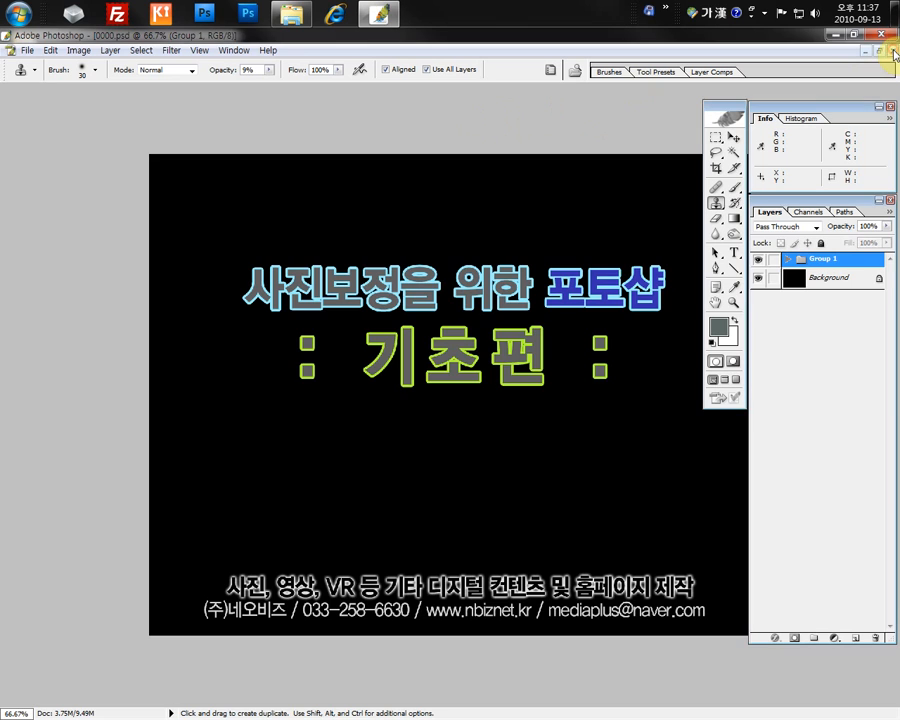
Step: Close 0000.psd and open the full-length photo of the woman holding flowers alongside the car image
{"action": "left_click", "coordinate": [891, 51]}
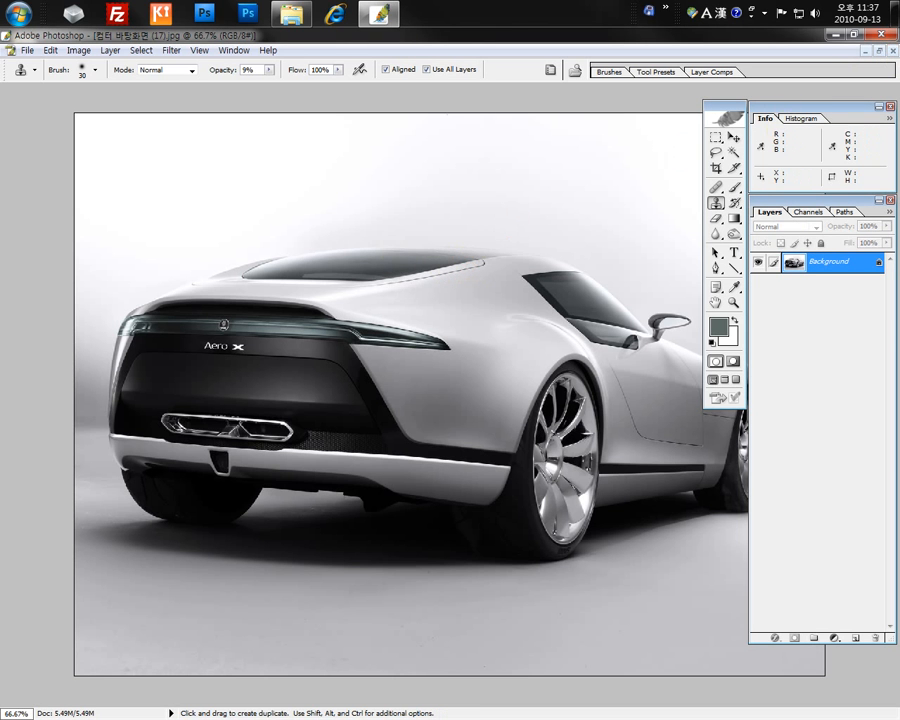
{"action": "left_click", "coordinate": [878, 50]}
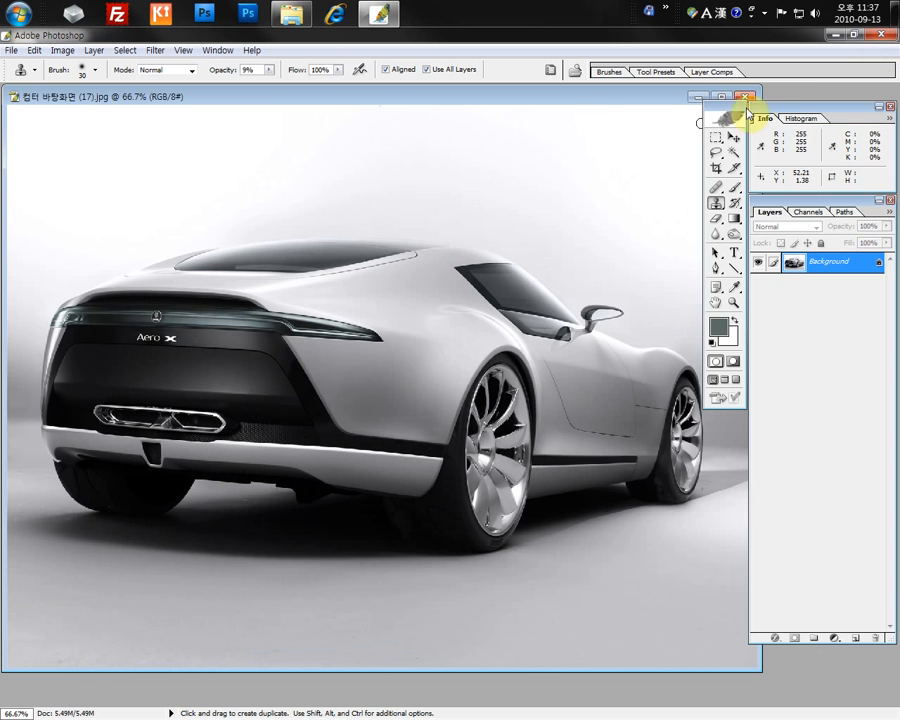
{"action": "double_click", "coordinate": [797, 99]}
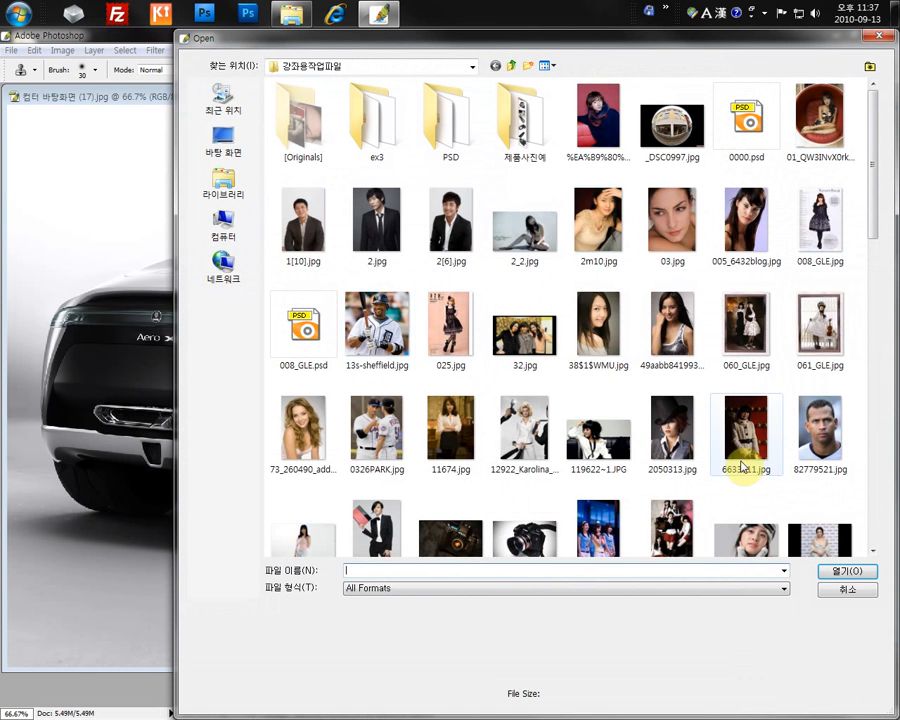
{"action": "scroll", "coordinate": [786, 484], "scroll_direction": "down", "scroll_amount": 10}
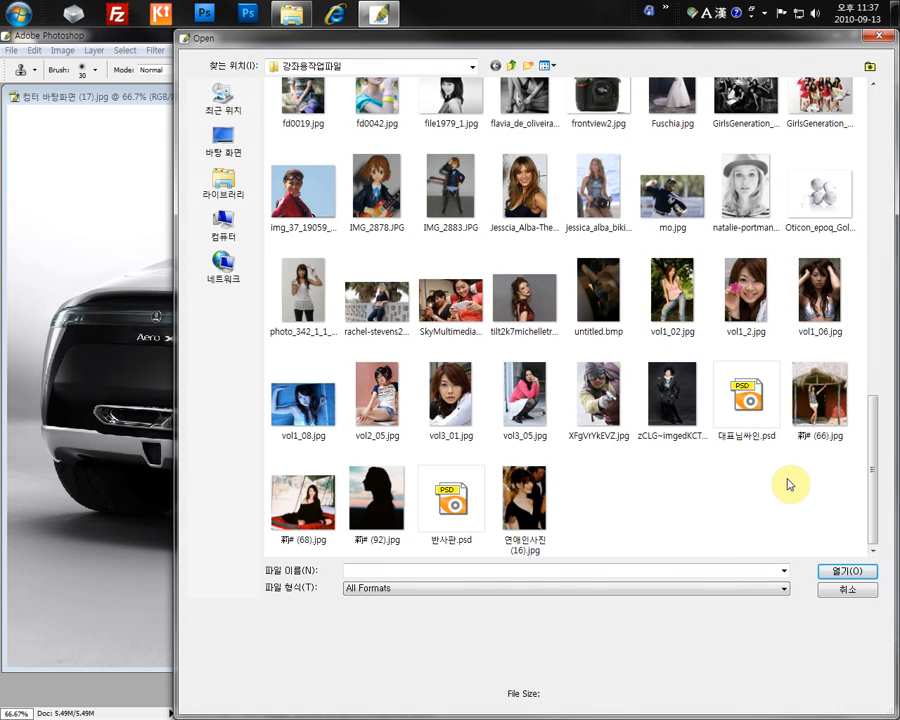
{"action": "scroll", "coordinate": [787, 484], "scroll_direction": "up", "scroll_amount": 4}
{"action": "double_click", "coordinate": [746, 186]}
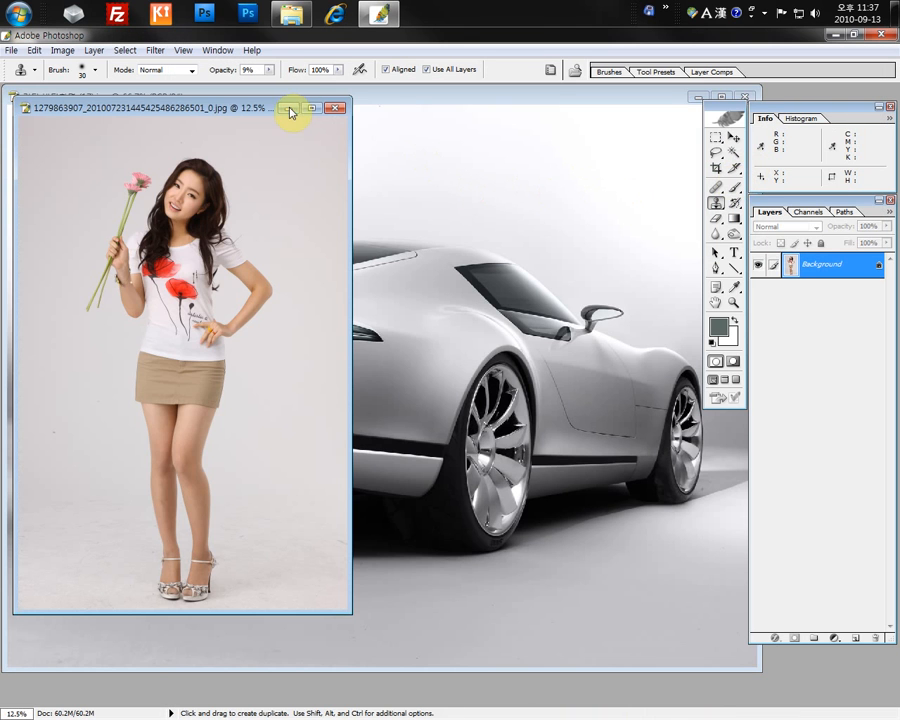
Step: Move the woman's photo window over the car image and activate the Rectangular Marquee tool
{"action": "left_click_drag", "start_coordinate": [792, 264], "coordinate": [784, 294]}
{"action": "left_click_drag", "start_coordinate": [630, 280], "coordinate": [490, 132]}
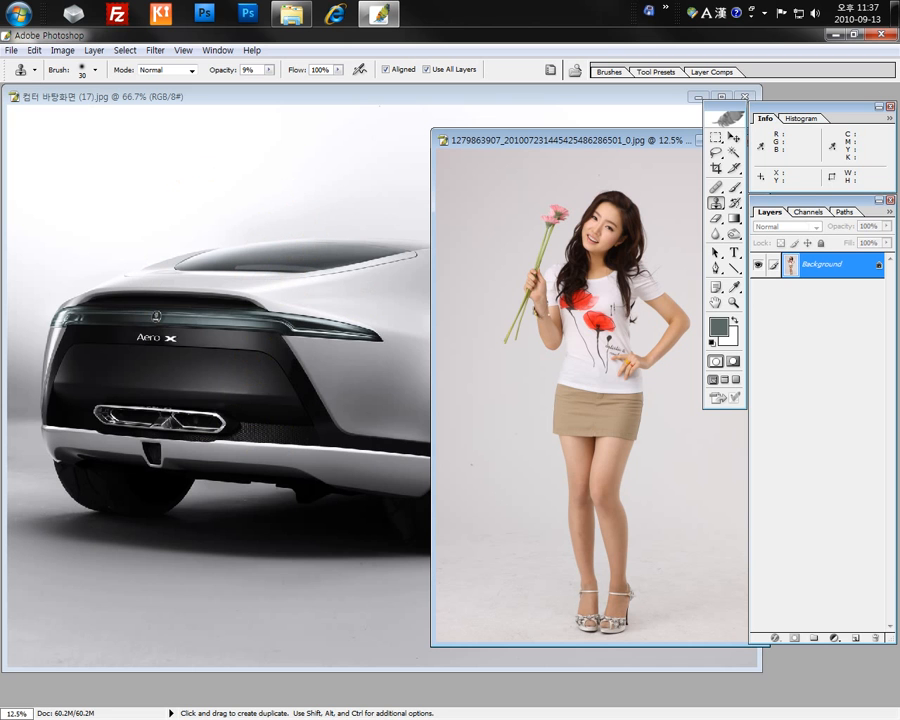
{"action": "left_click", "coordinate": [717, 139]}
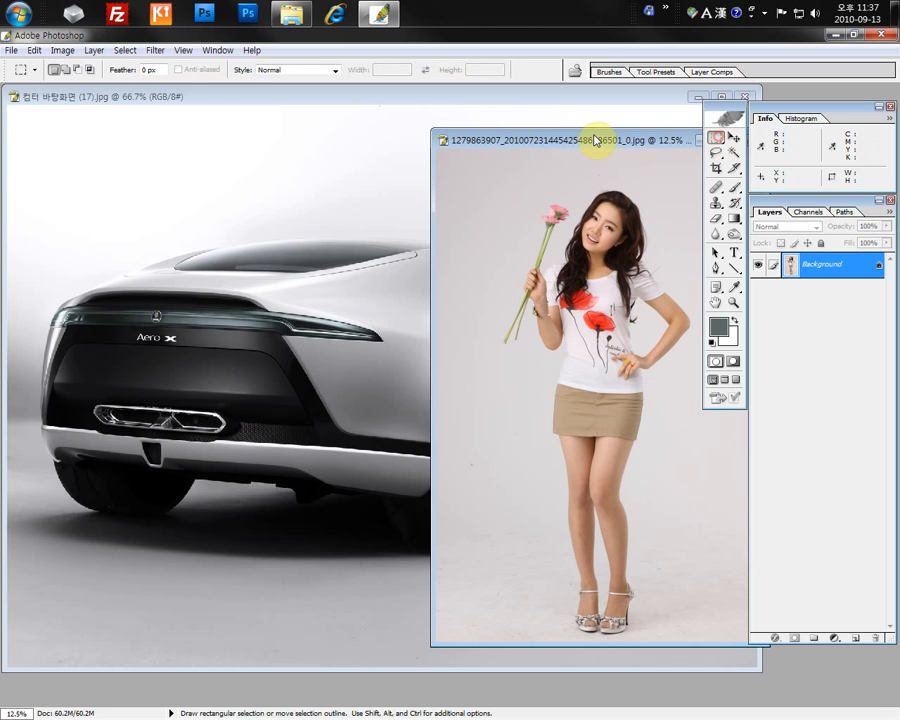
{"action": "left_click_drag", "start_coordinate": [585, 144], "coordinate": [538, 224]}
{"action": "left_click_drag", "start_coordinate": [465, 222], "coordinate": [436, 189]}
Step: Copy the woman's entire photo and paste it into the car image as a new layer
{"action": "key", "text": "ctrl+a"}
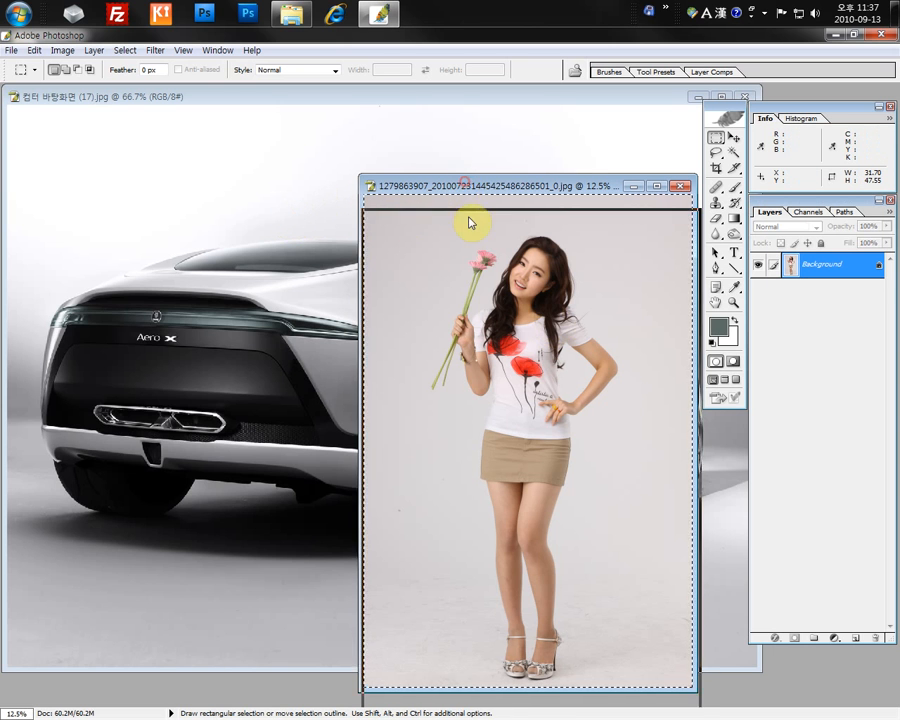
{"action": "left_click", "coordinate": [434, 131]}
{"action": "key", "text": "ctrl"}
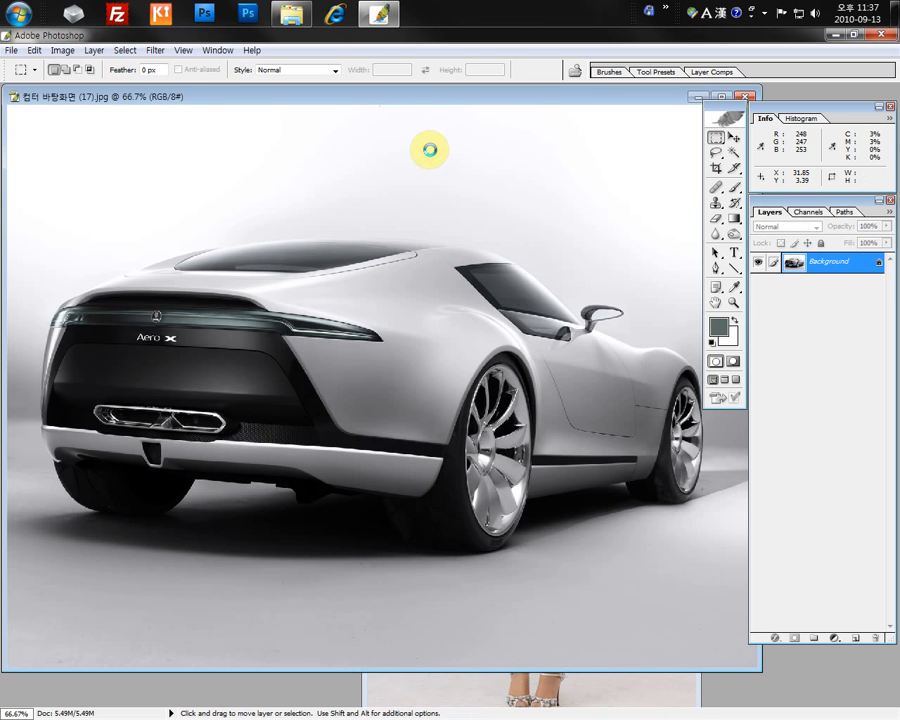
{"action": "key", "text": "ctrl+v"}
{"action": "key", "text": "ctrl+minus"}
{"action": "key", "text": "ctrl+minus"}
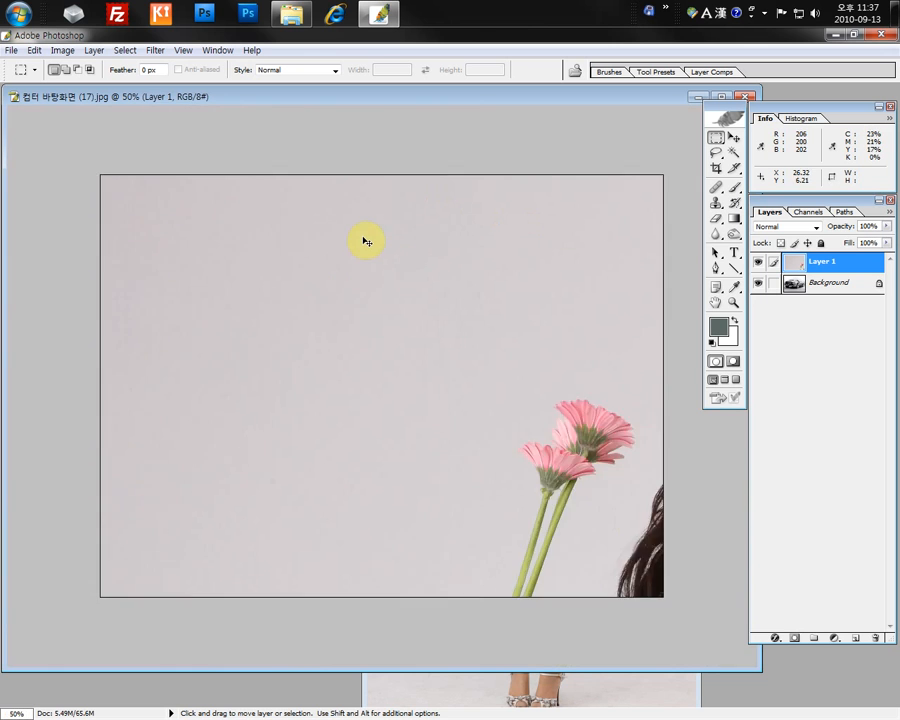
Step: Scale the pasted photo proportionally to about 18.5% and place it over the front half of the car
{"action": "right_click", "coordinate": [390, 280]}
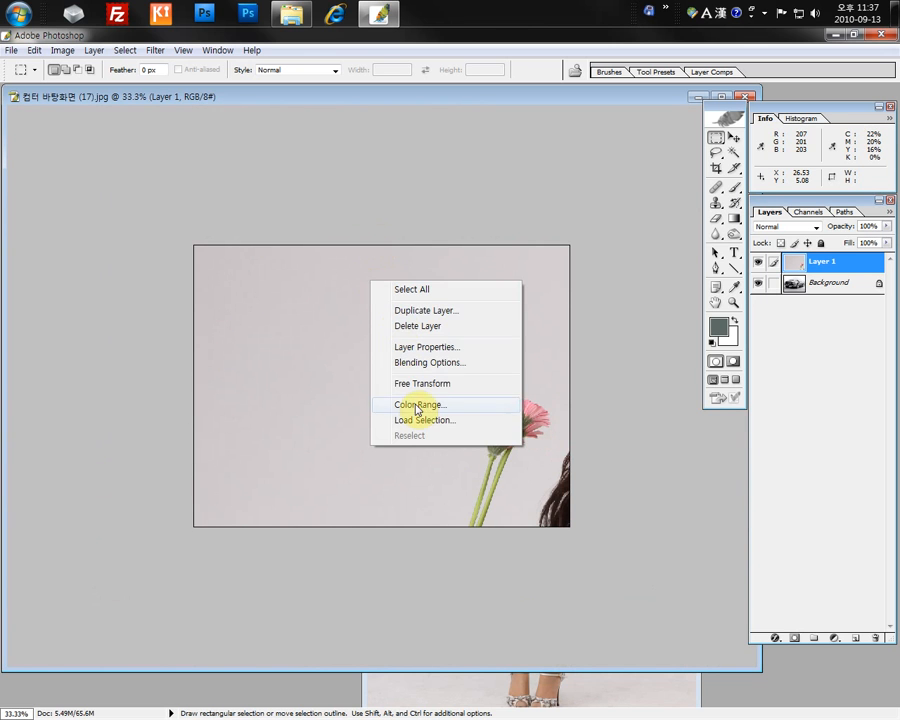
{"action": "left_click", "coordinate": [420, 379]}
{"action": "left_click_drag", "start_coordinate": [195, 244], "coordinate": [549, 530]}
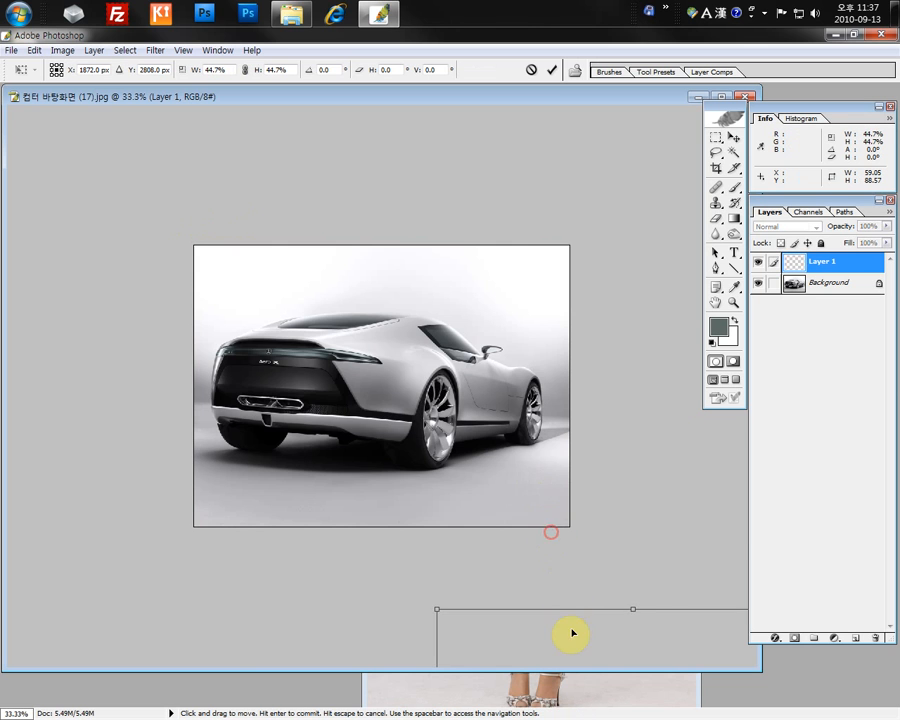
{"action": "left_click_drag", "start_coordinate": [570, 635], "coordinate": [367, 246]}
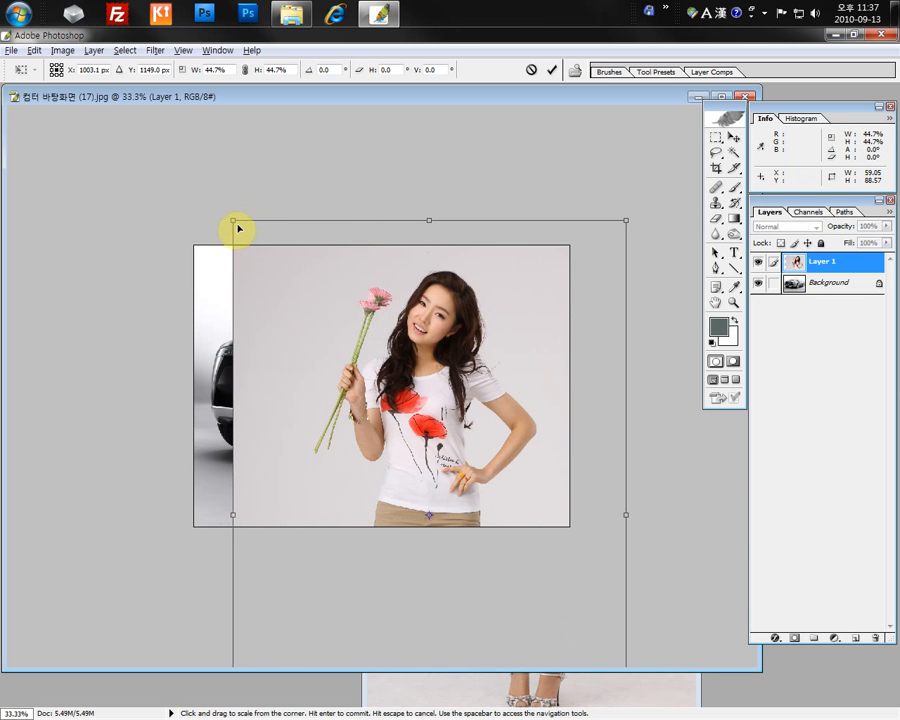
{"action": "left_click_drag", "start_coordinate": [234, 220], "coordinate": [371, 377]}
{"action": "left_click_drag", "start_coordinate": [431, 452], "coordinate": [472, 331]}
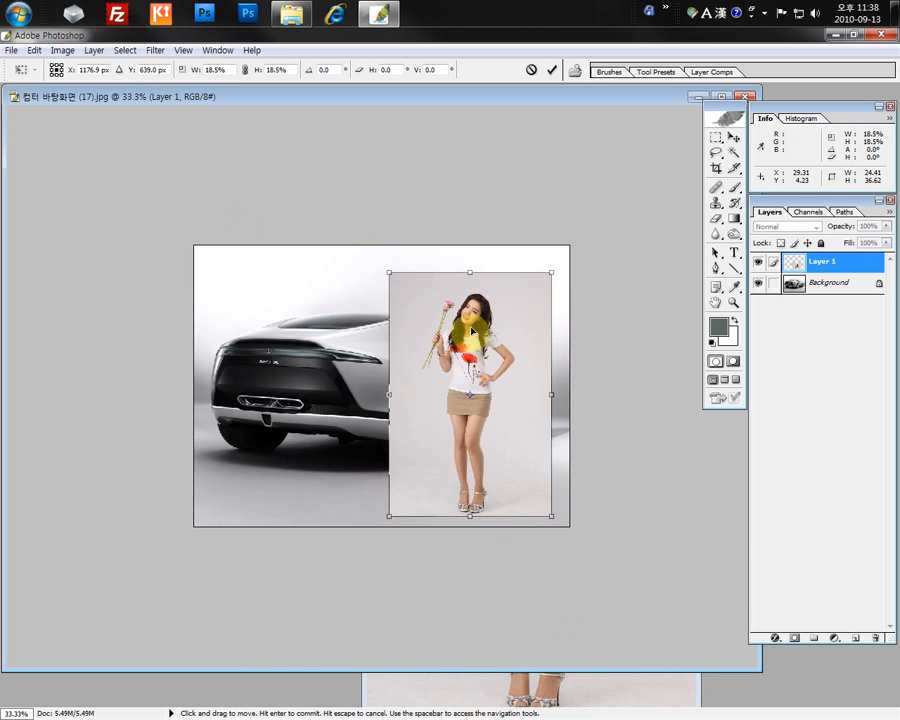
{"action": "key", "text": "Return"}
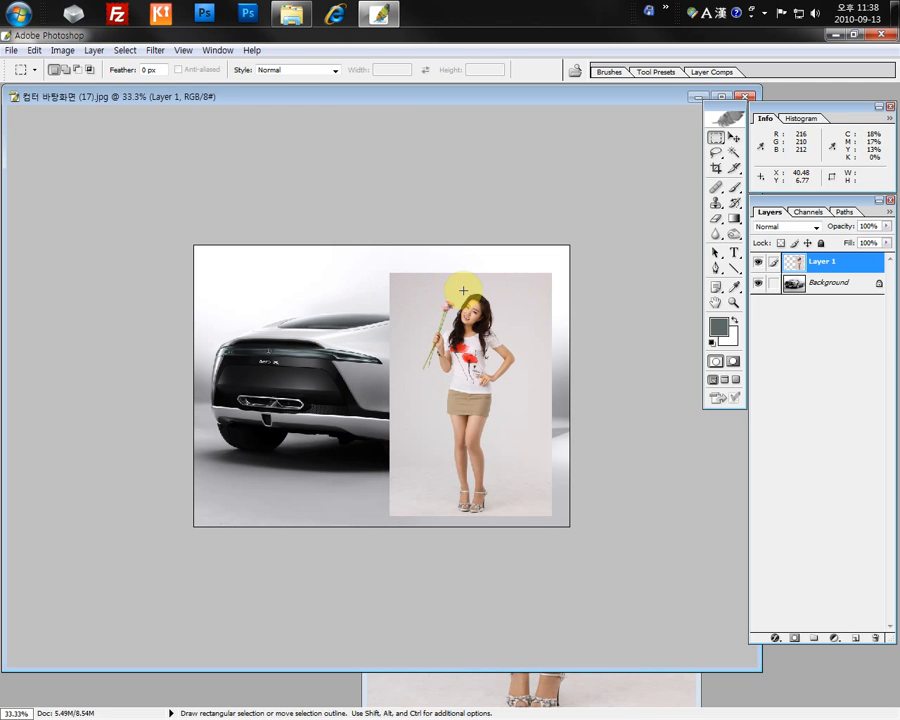
Step: Return to the woman's original photo, clear its selection, and duplicate its Background layer with the original hidden
{"action": "left_click", "coordinate": [578, 692]}
{"action": "key", "text": "ctrl+a"}
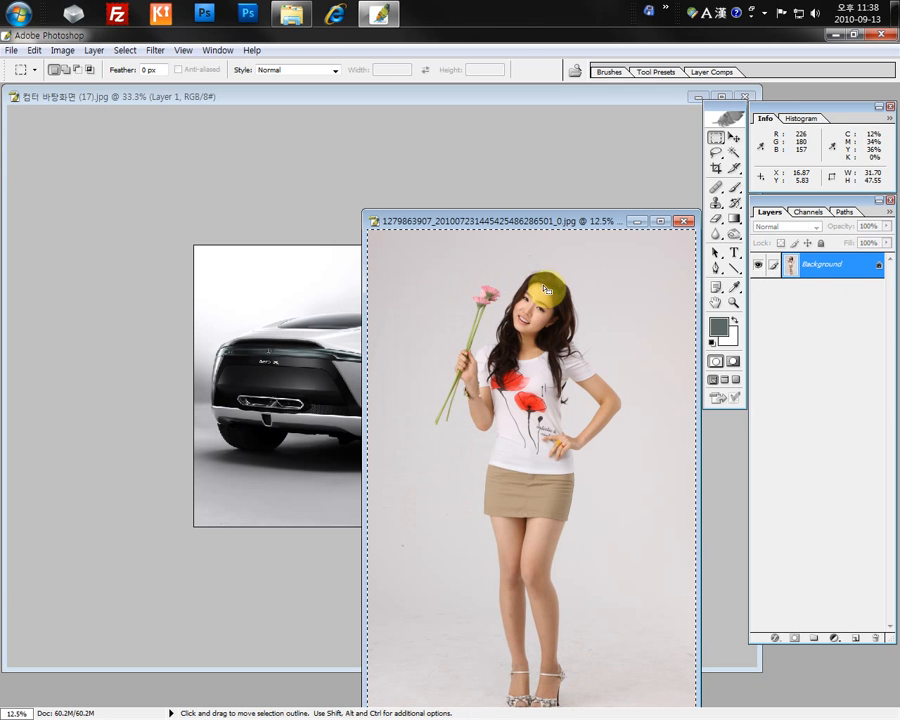
{"action": "left_click", "coordinate": [460, 264]}
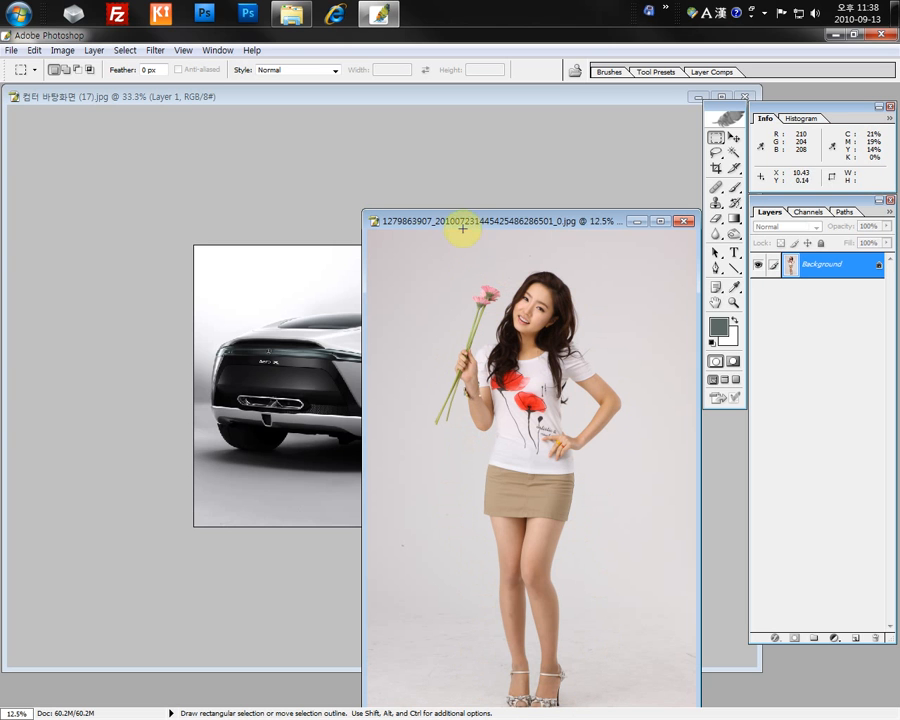
{"action": "left_click", "coordinate": [658, 223]}
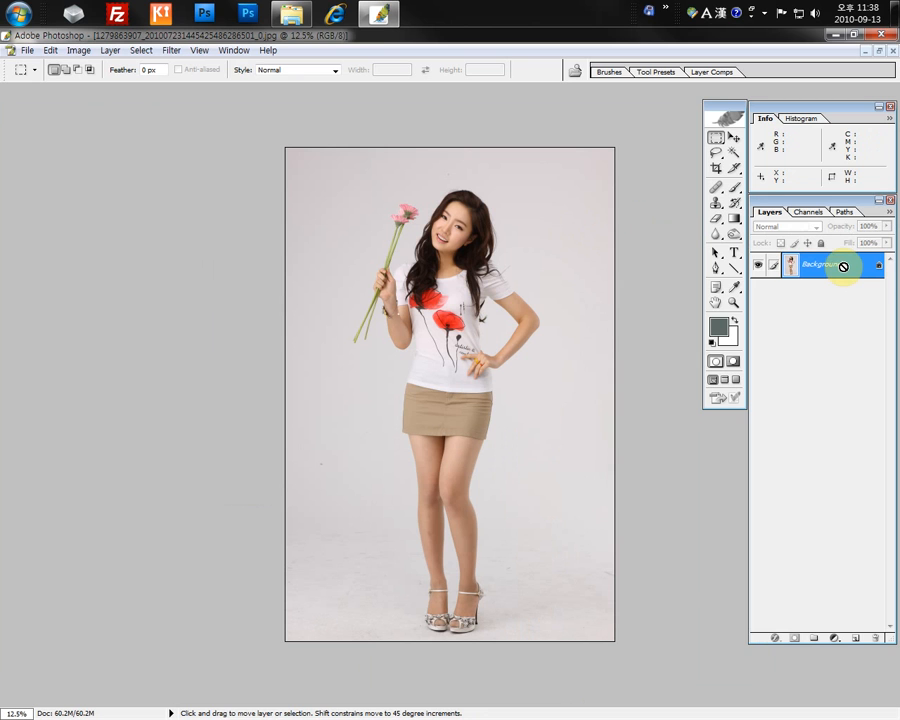
{"action": "key", "text": "ctrl+j"}
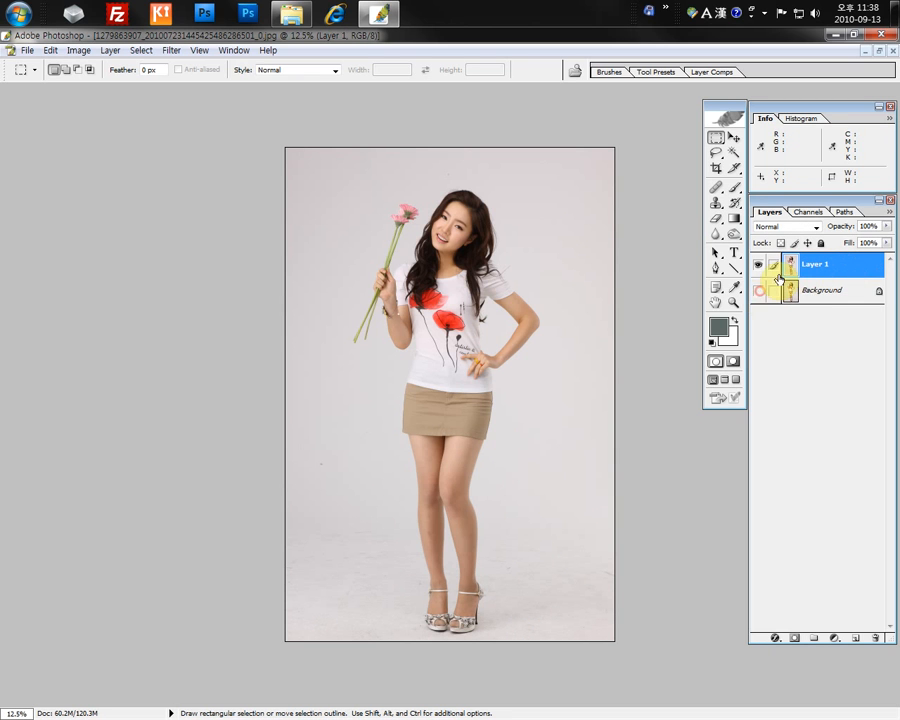
Step: Add a new layer directly beneath the photo copy and fill it with white
{"action": "left_click", "coordinate": [856, 638]}
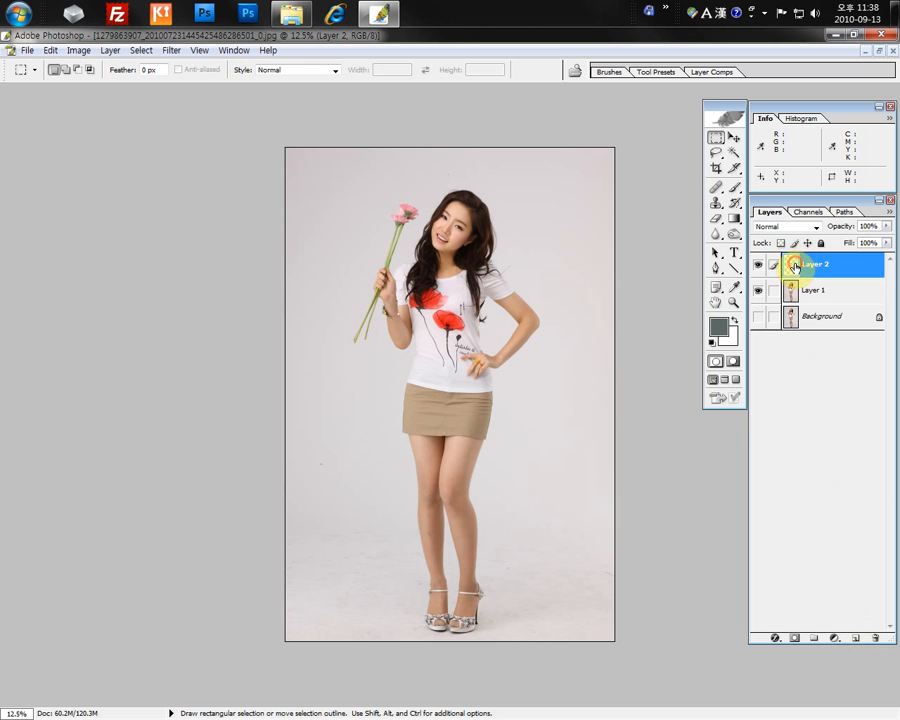
{"action": "left_click_drag", "start_coordinate": [794, 265], "coordinate": [793, 304]}
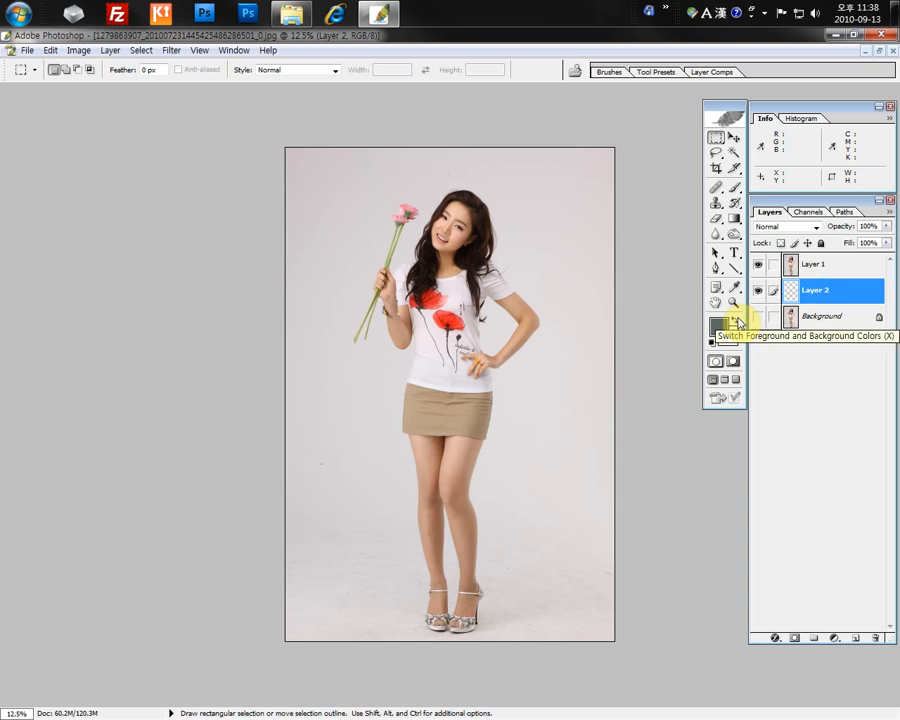
{"action": "key", "text": "v"}
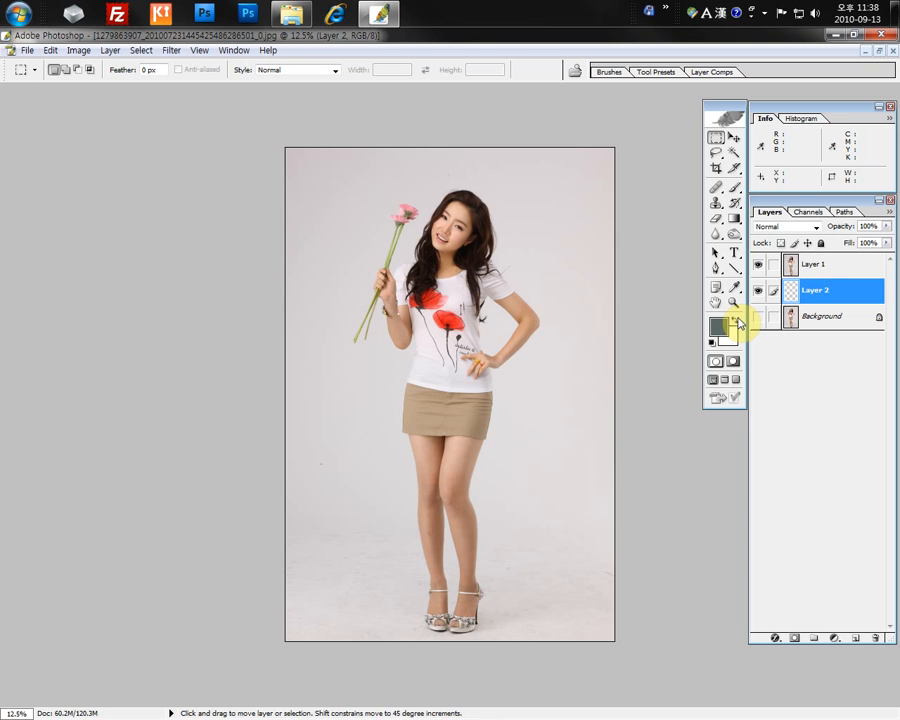
{"action": "key", "text": "ctrl"}
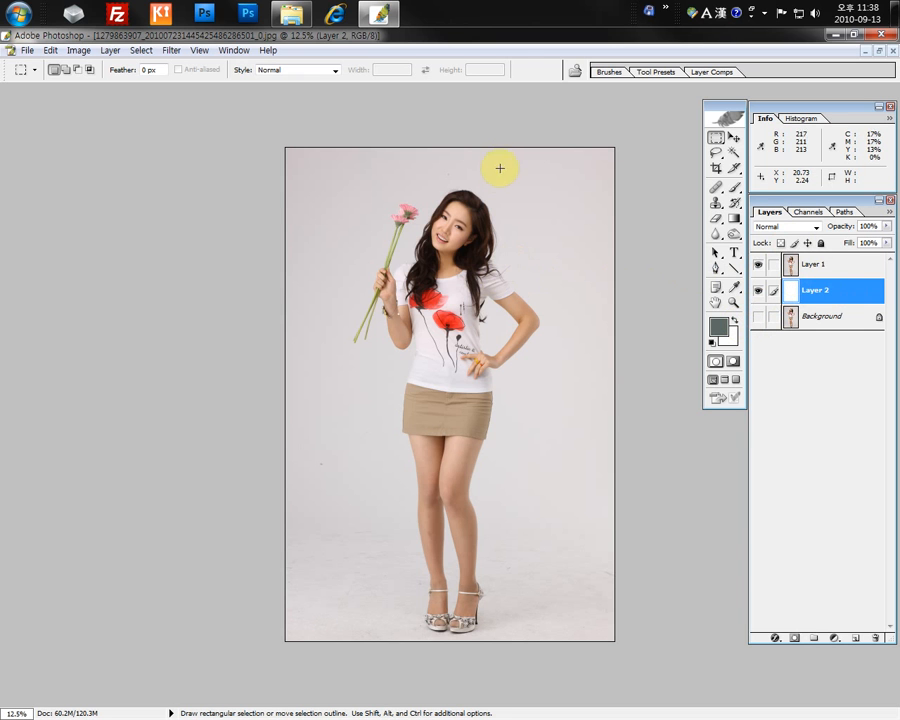
{"action": "left_click_drag", "start_coordinate": [496, 153], "coordinate": [571, 241]}
{"action": "left_click_drag", "start_coordinate": [579, 289], "coordinate": [615, 411]}
{"action": "left_click_drag", "start_coordinate": [538, 450], "coordinate": [590, 578]}
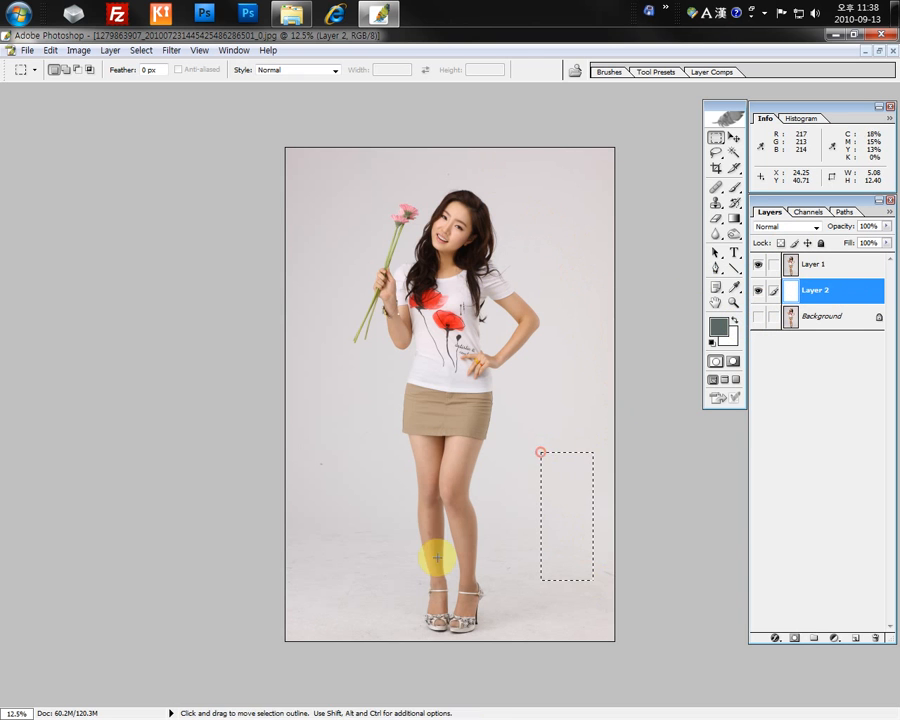
{"action": "left_click_drag", "start_coordinate": [280, 418], "coordinate": [380, 548]}
{"action": "left_click", "coordinate": [374, 588]}
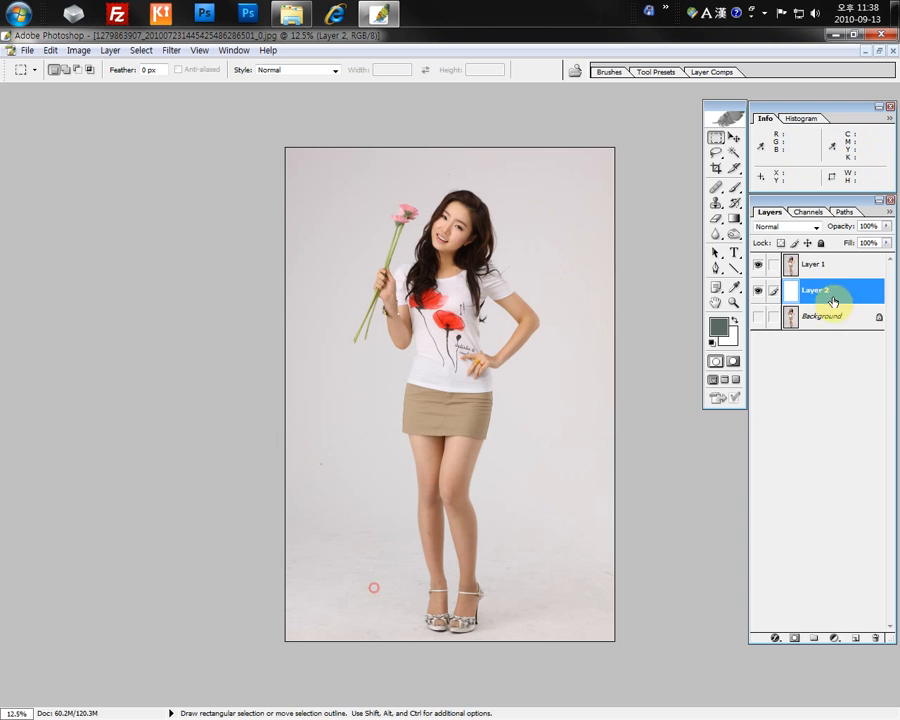
Step: Toggle the visibility of the white layer and the photo copy to compare them
{"action": "left_click", "coordinate": [757, 292]}
{"action": "left_click", "coordinate": [758, 265]}
{"action": "left_click", "coordinate": [758, 265]}
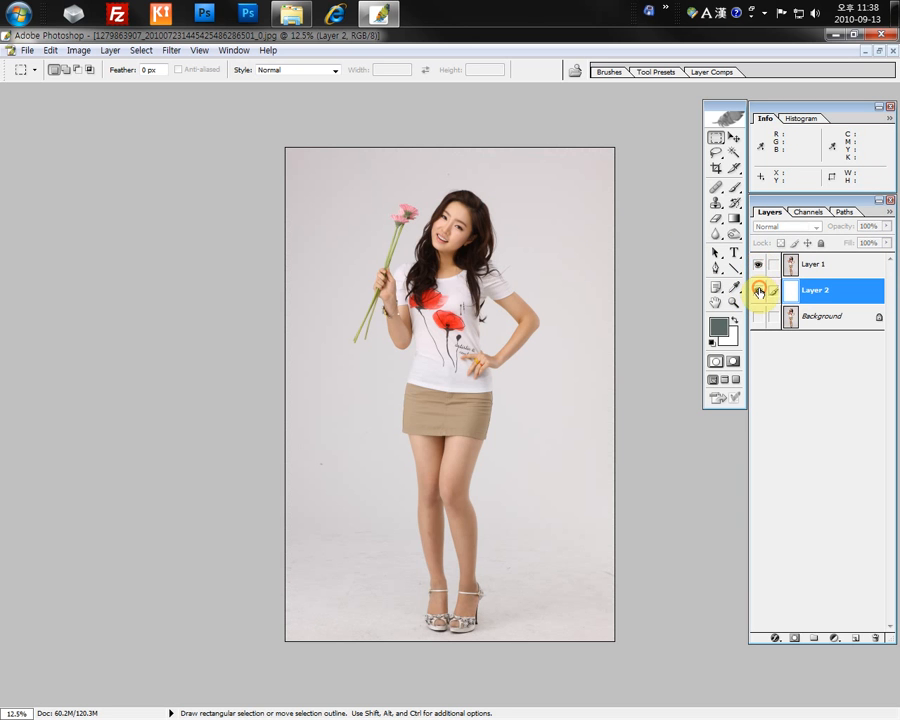
{"action": "left_click", "coordinate": [757, 290]}
Step: Start a Color Range selection on Layer 1, sampling several points of the grey backdrop above the woman with fuzziness 40
{"action": "left_click", "coordinate": [789, 264]}
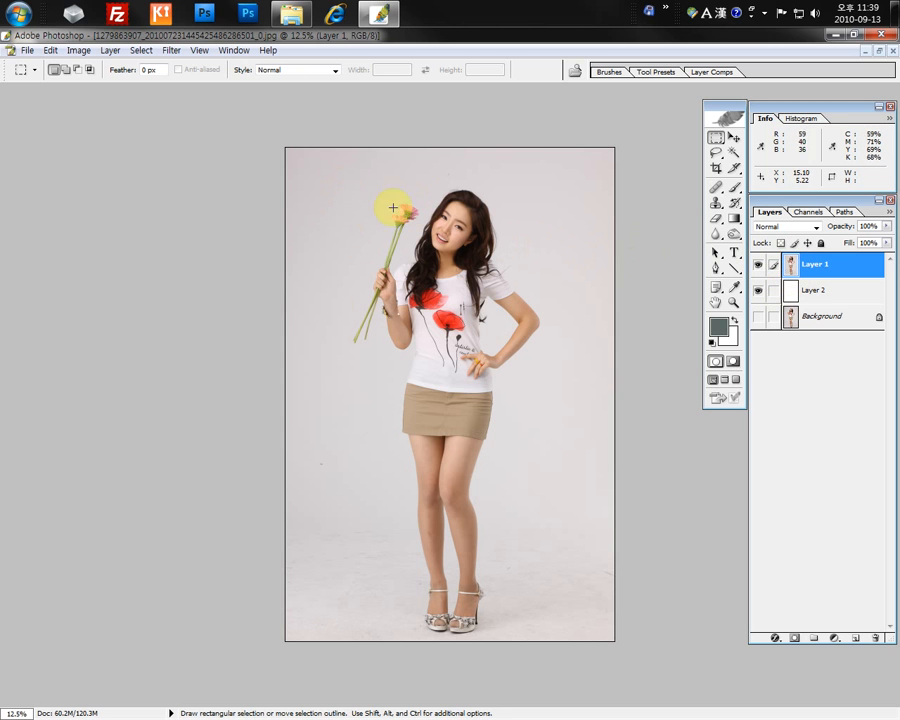
{"action": "left_click", "coordinate": [141, 52]}
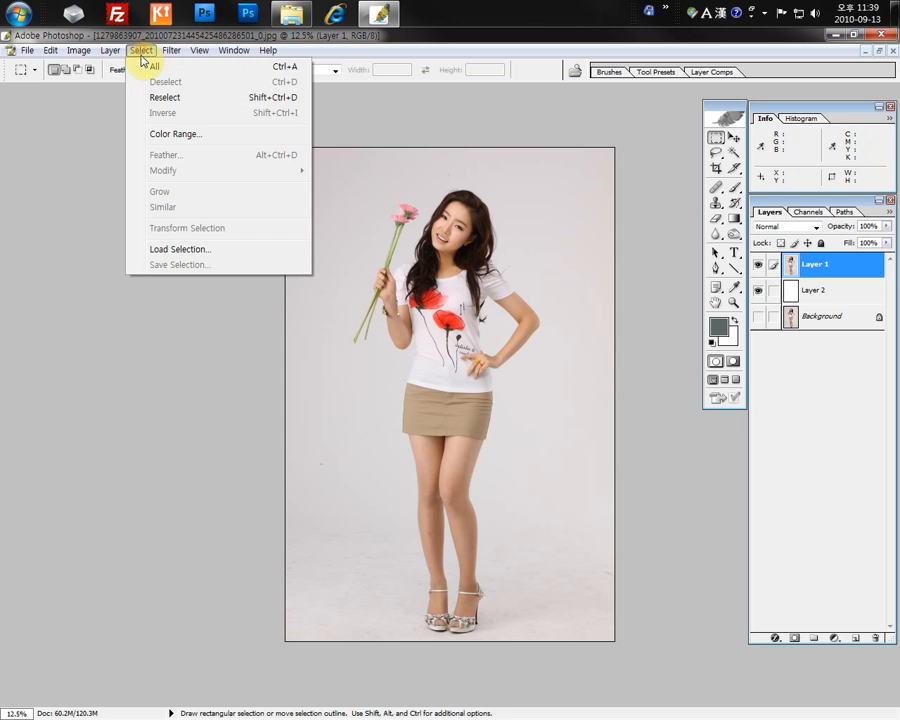
{"action": "left_click", "coordinate": [157, 134]}
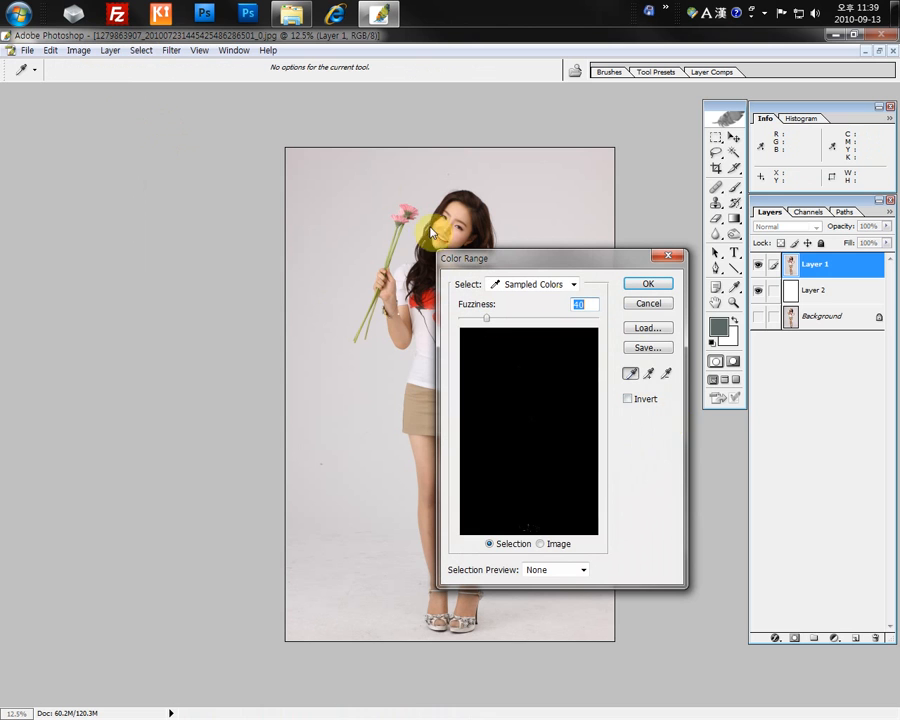
{"action": "left_click", "coordinate": [349, 176]}
{"action": "left_click", "coordinate": [384, 172], "text": "shift"}
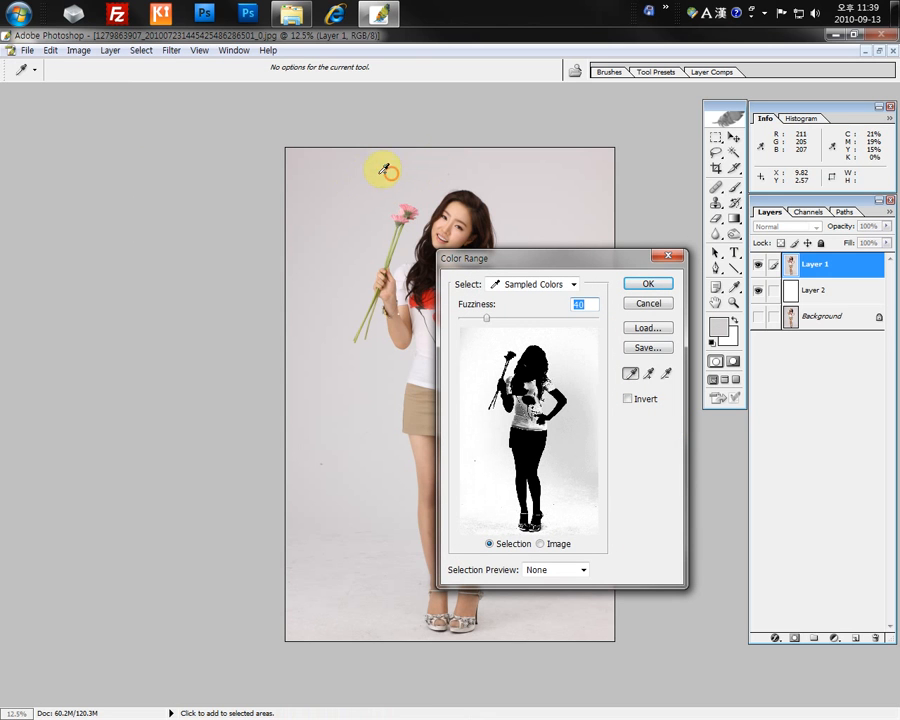
{"action": "left_click", "coordinate": [301, 159], "text": "shift"}
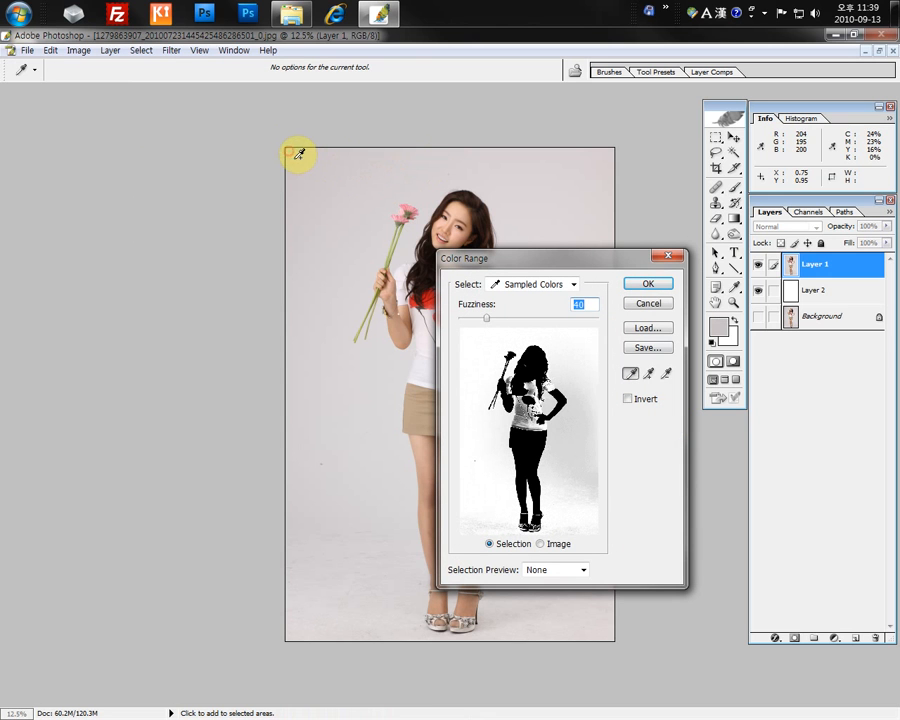
{"action": "left_click", "coordinate": [319, 166], "text": "shift"}
Step: Extend the Color Range sampling over the remaining backdrop tones and apply it as a selection
{"action": "left_click_drag", "start_coordinate": [581, 262], "coordinate": [224, 262]}
{"action": "left_click_drag", "start_coordinate": [209, 434], "coordinate": [219, 345]}
{"action": "left_click", "coordinate": [125, 335]}
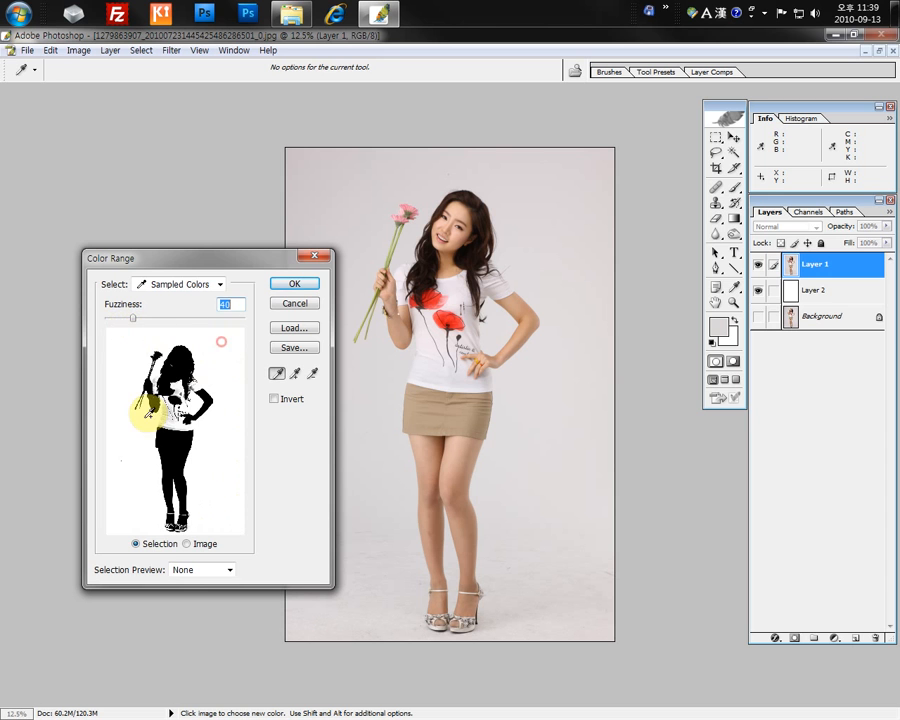
{"action": "left_click", "coordinate": [290, 283]}
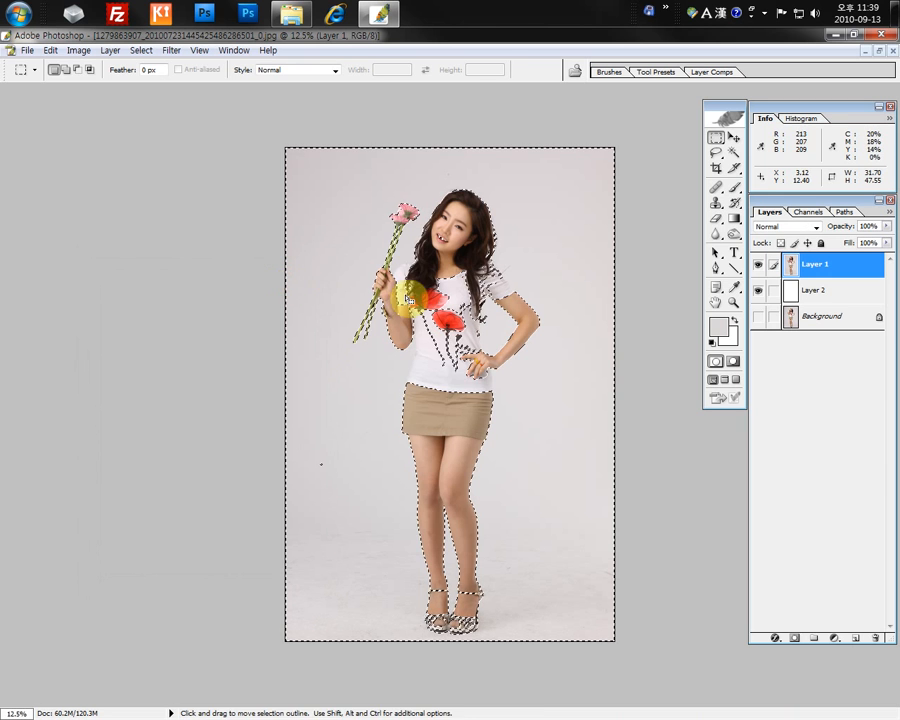
Step: Add a layer mask to Layer 1 from the backdrop selection
{"action": "key", "text": "z"}
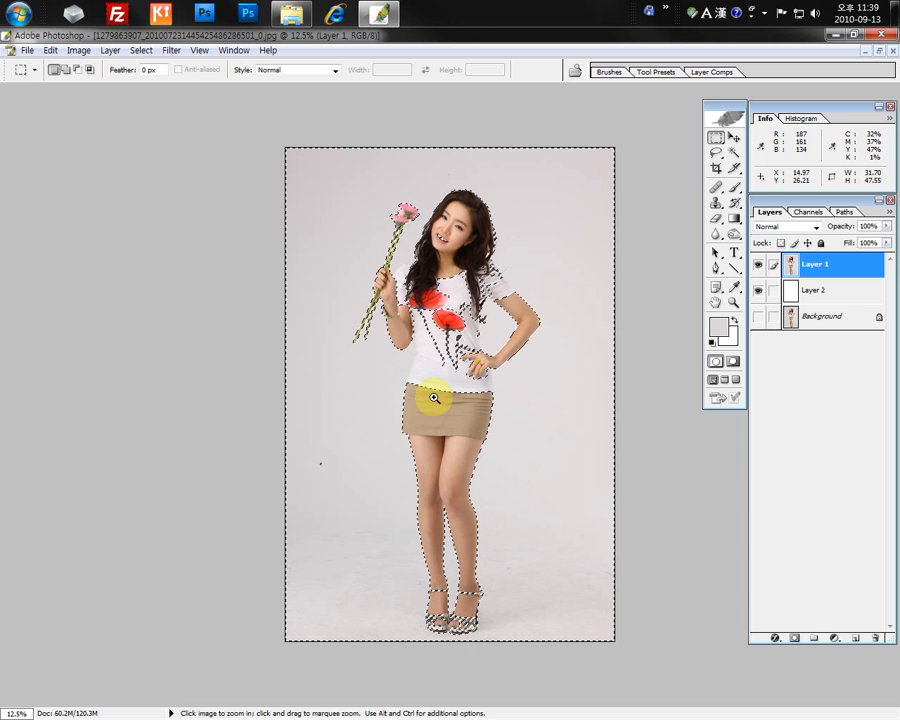
{"action": "left_click", "coordinate": [428, 346]}
{"action": "left_click", "coordinate": [505, 358]}
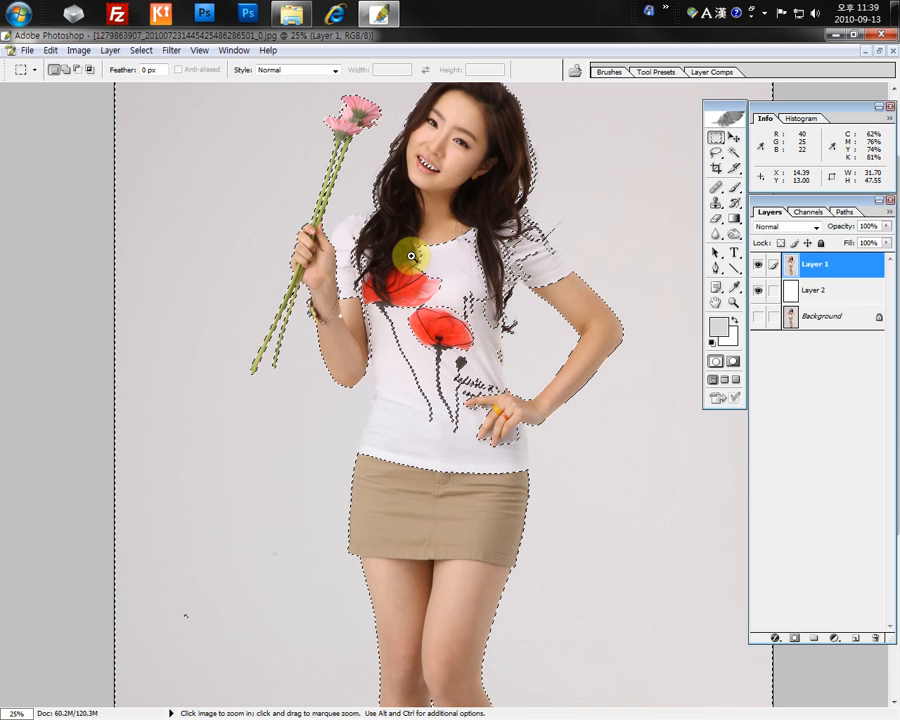
{"action": "left_click", "coordinate": [416, 349]}
{"action": "key", "text": "ctrl+minus"}
{"action": "key", "text": "ctrl+minus"}
{"action": "key", "text": "ctrl+minus"}
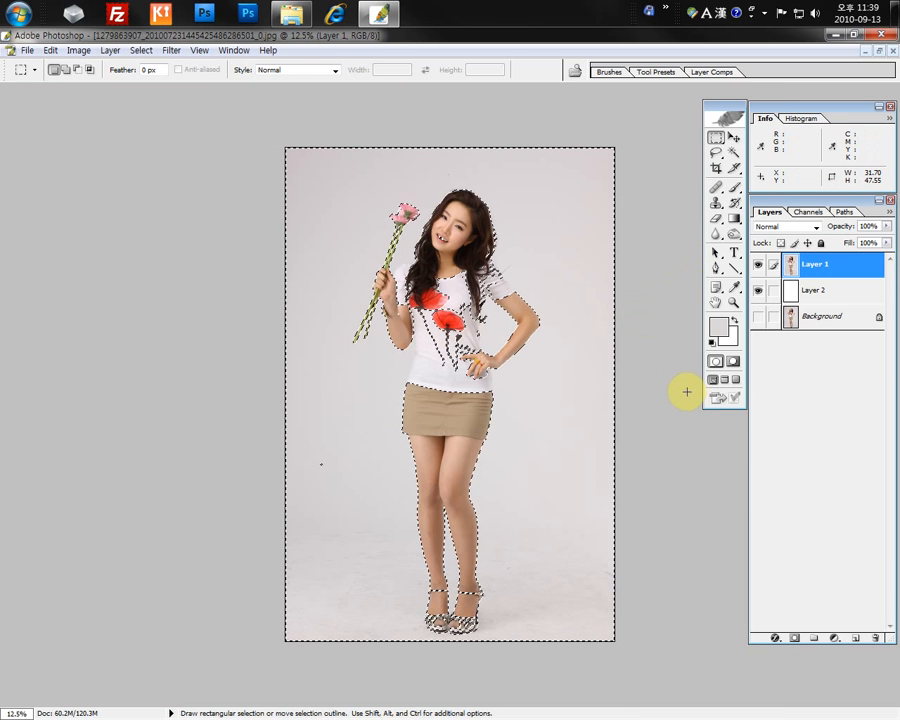
{"action": "left_click", "coordinate": [796, 639]}
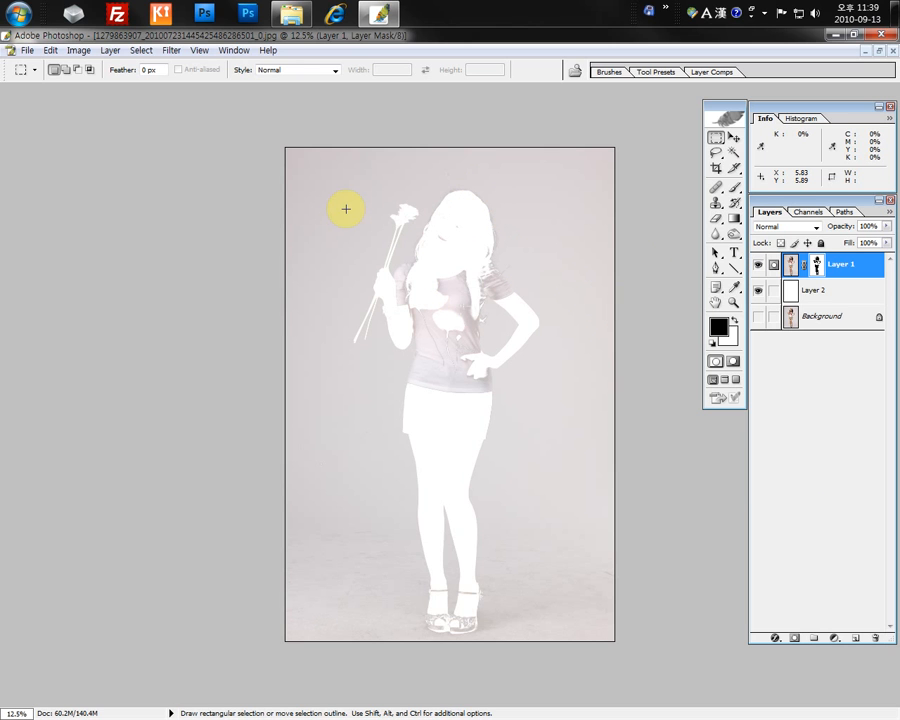
Step: Invert Layer 1's mask so the backdrop is hidden and the woman is shown
{"action": "left_click_drag", "start_coordinate": [307, 161], "coordinate": [321, 215]}
{"action": "left_click_drag", "start_coordinate": [358, 153], "coordinate": [370, 181]}
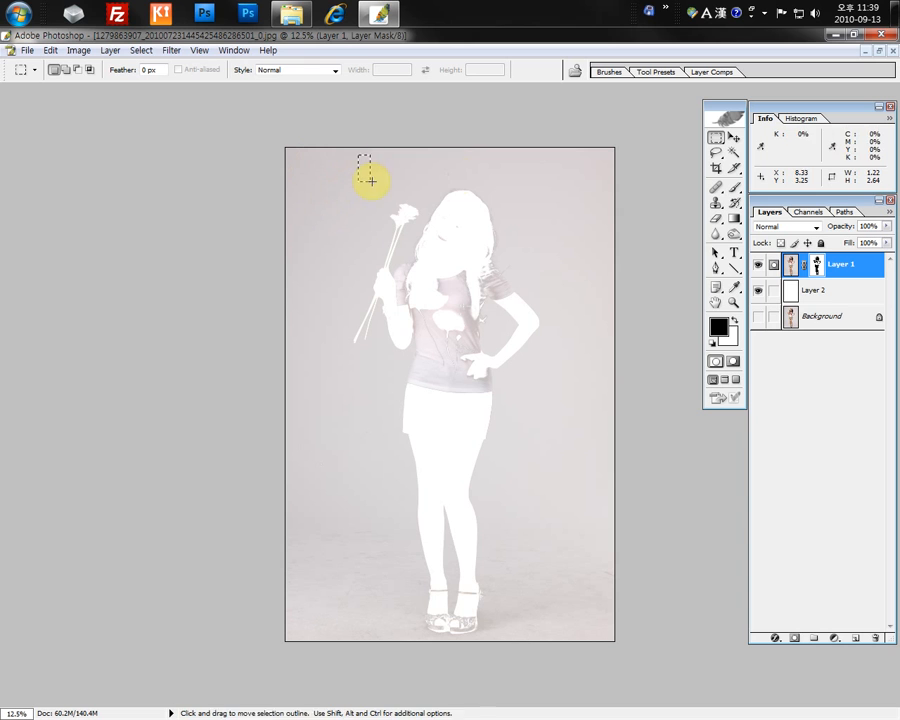
{"action": "left_click", "coordinate": [474, 172]}
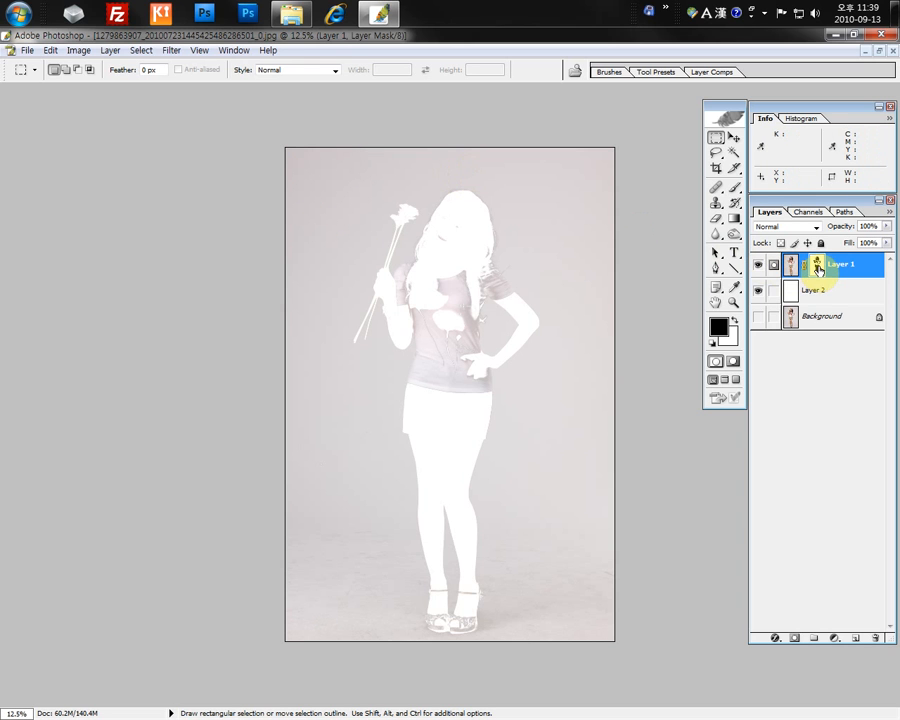
{"action": "key", "text": "ctrl"}
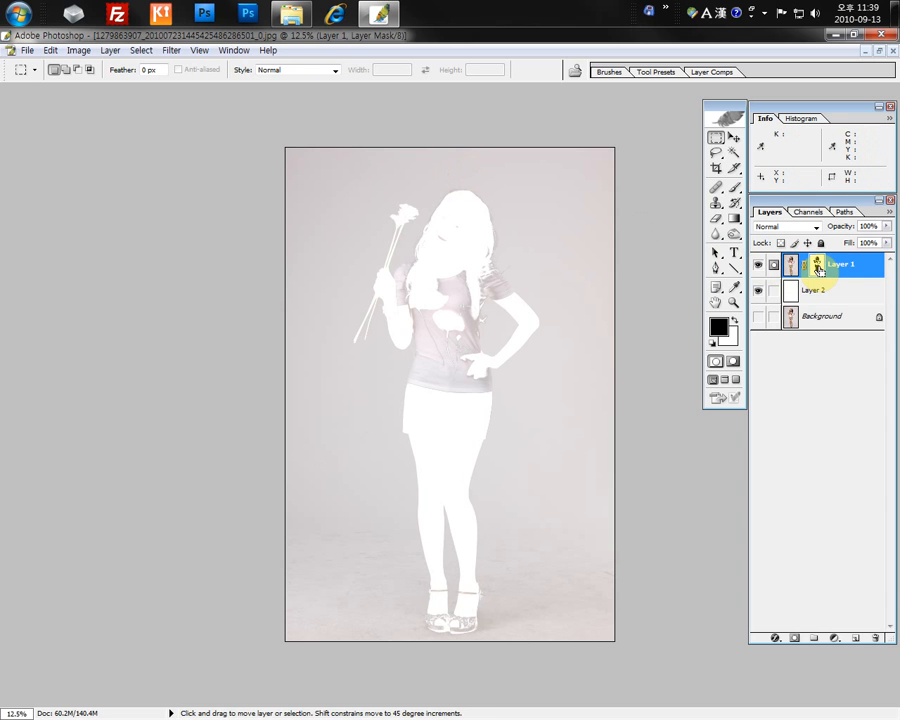
{"action": "left_click", "coordinate": [818, 268], "text": "alt"}
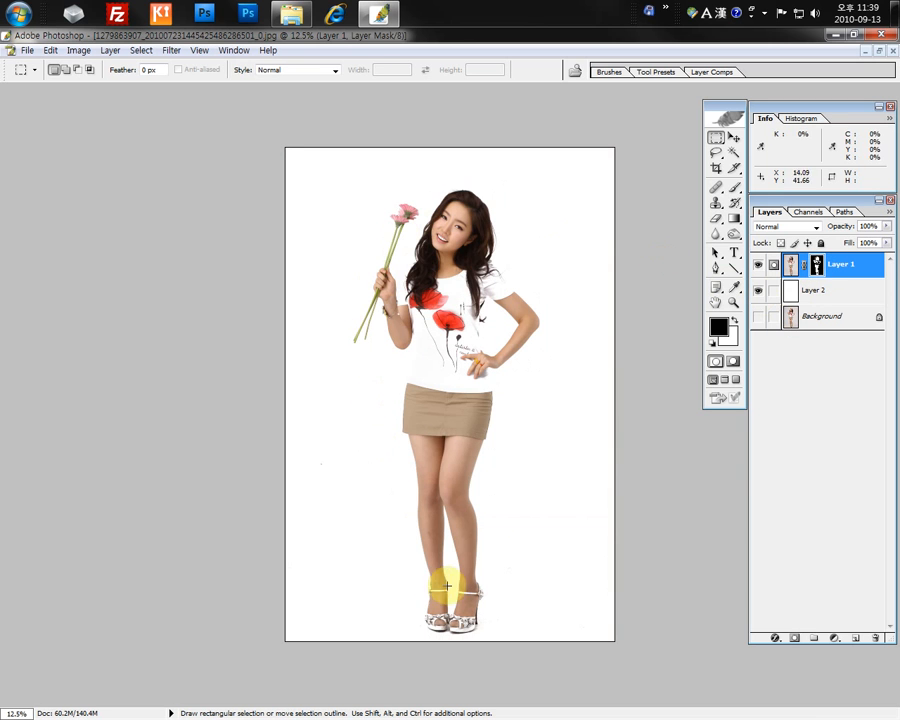
{"action": "left_click_drag", "start_coordinate": [441, 296], "coordinate": [464, 383]}
{"action": "left_click", "coordinate": [463, 387]}
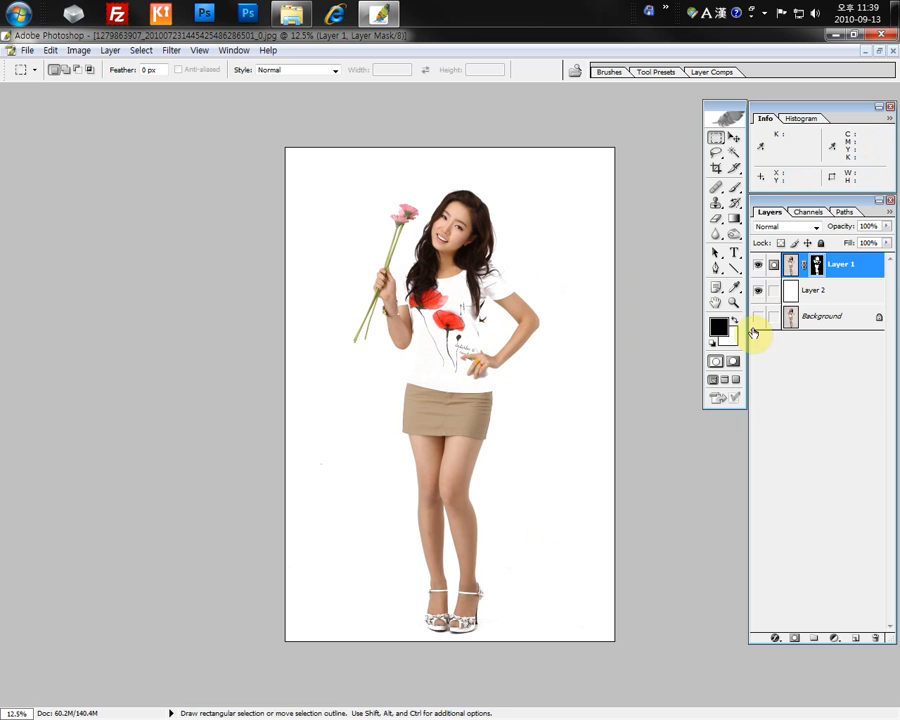
Step: Choose the Brush tool for editing Layer 1's mask and enlarge the soft brush to 300 px
{"action": "key", "text": "ctrl+space"}
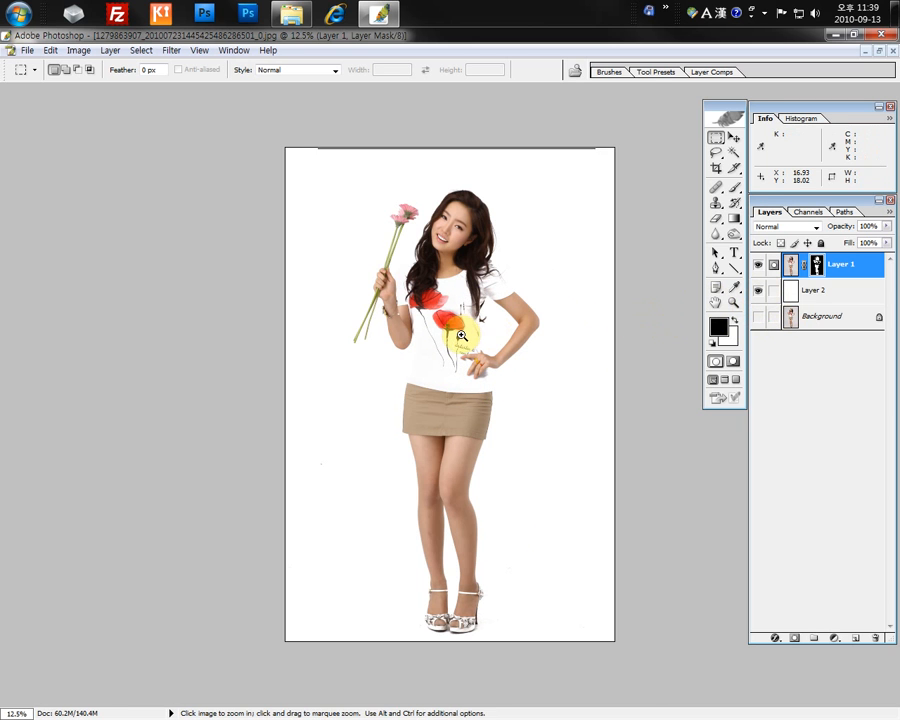
{"action": "left_click", "coordinate": [462, 336]}
{"action": "left_click", "coordinate": [463, 333]}
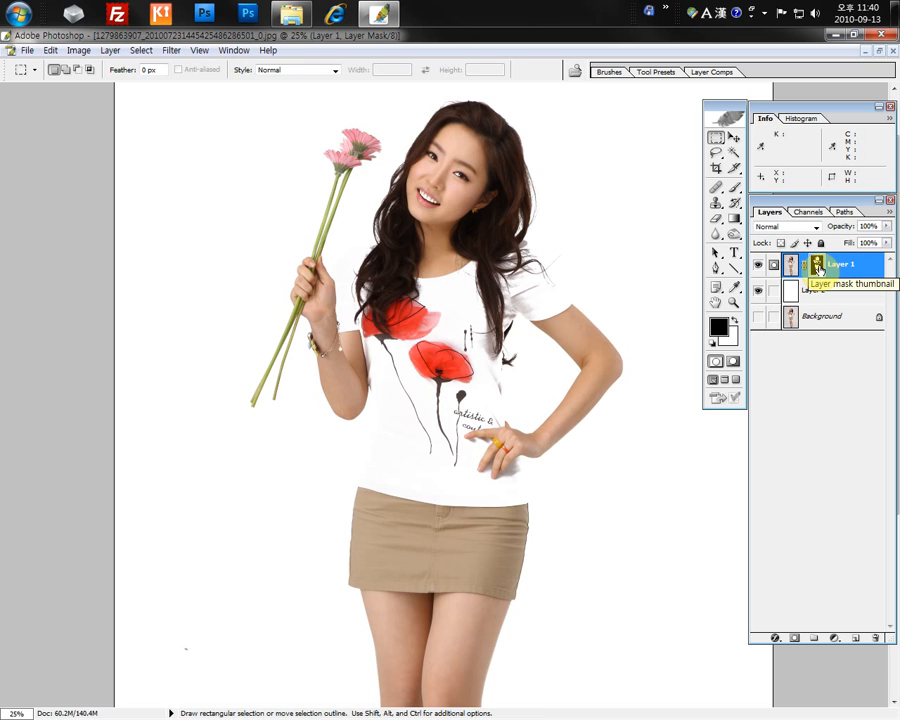
{"action": "left_click", "coordinate": [735, 187]}
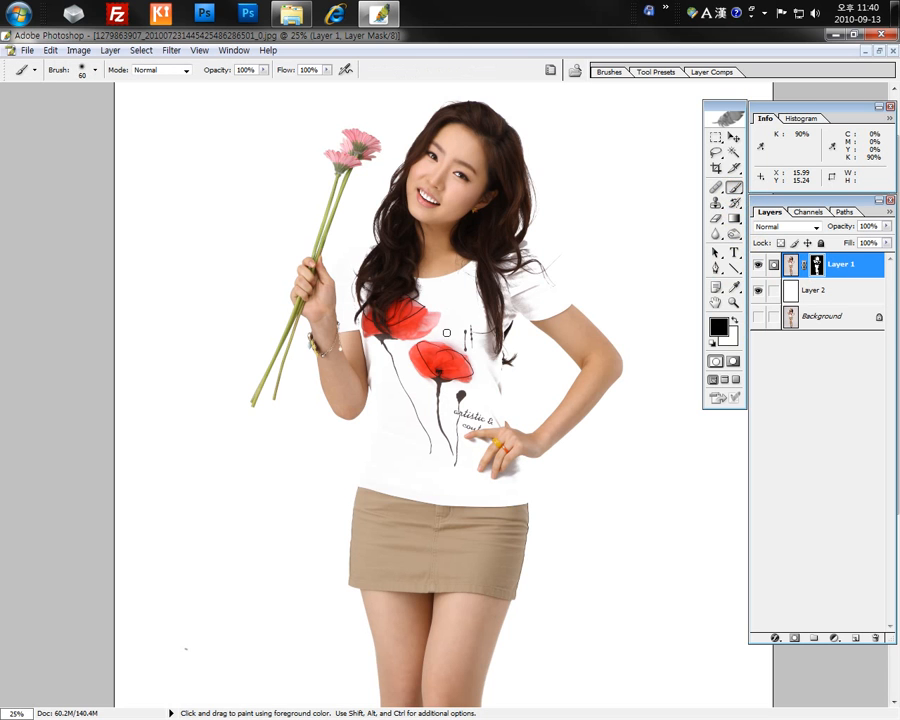
{"action": "key", "text": "bracketright"}
{"action": "key", "text": "bracketright"}
{"action": "key", "text": "bracketright"}
Step: Try black brush strokes on Layer 1's mask over the shirt's poppy print and undo them
{"action": "mouse_move", "coordinate": [440, 338]}
{"action": "left_mouse_down"}
{"action": "mouse_move", "coordinate": [442, 271]}
{"action": "mouse_move", "coordinate": [433, 333]}
{"action": "left_mouse_up"}
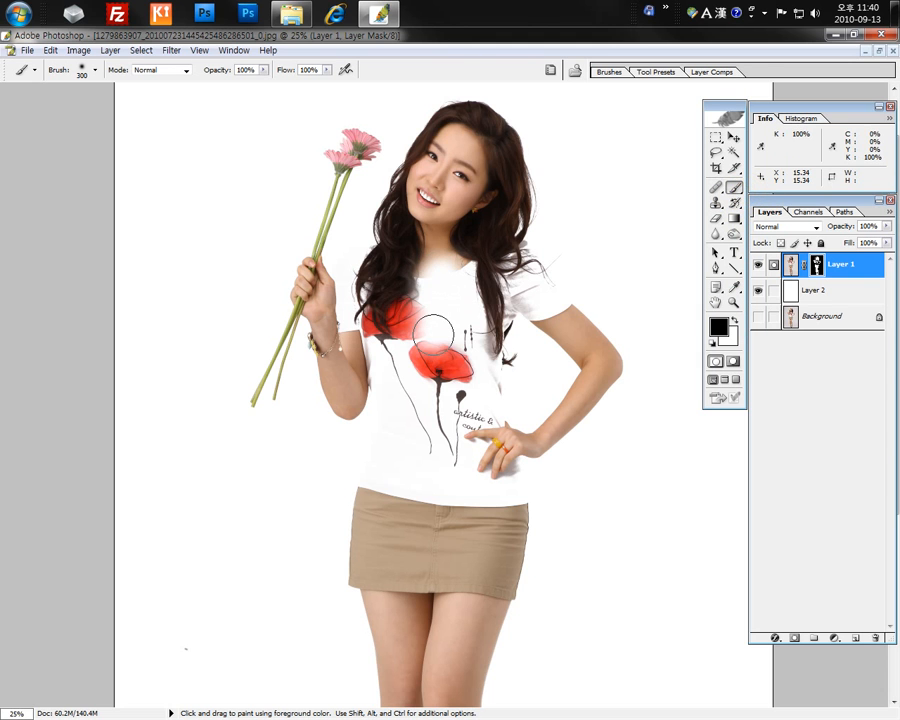
{"action": "key", "text": "ctrl+z"}
{"action": "left_click", "coordinate": [828, 266]}
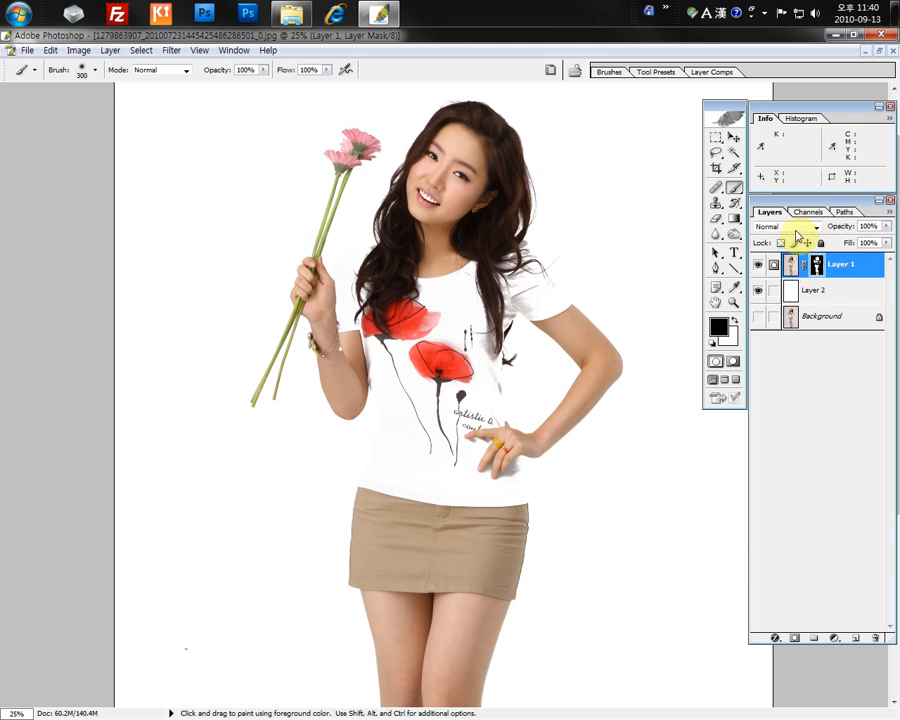
{"action": "left_click", "coordinate": [816, 267]}
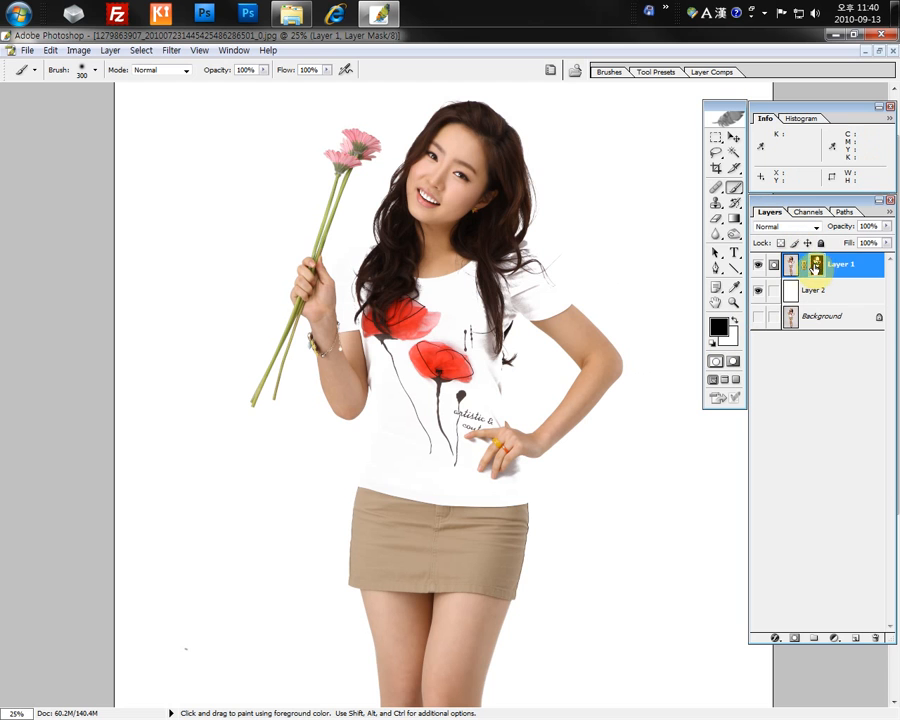
{"action": "mouse_move", "coordinate": [409, 299]}
{"action": "left_mouse_down"}
{"action": "mouse_move", "coordinate": [431, 341]}
{"action": "mouse_move", "coordinate": [428, 298]}
{"action": "mouse_move", "coordinate": [419, 348]}
{"action": "left_mouse_up"}
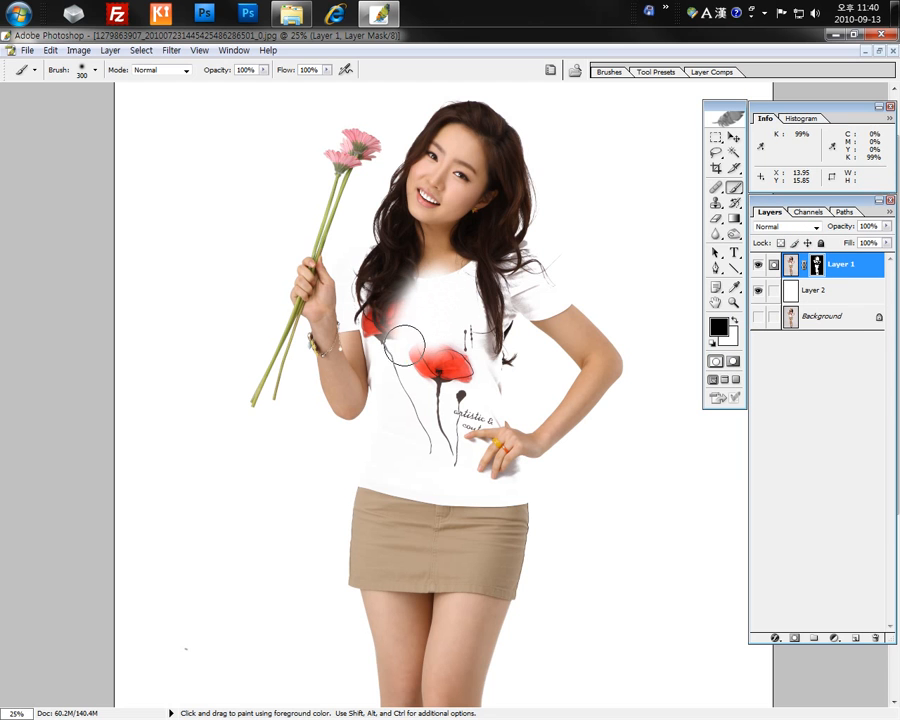
{"action": "key", "text": "v"}
{"action": "key", "text": "ctrl+z"}
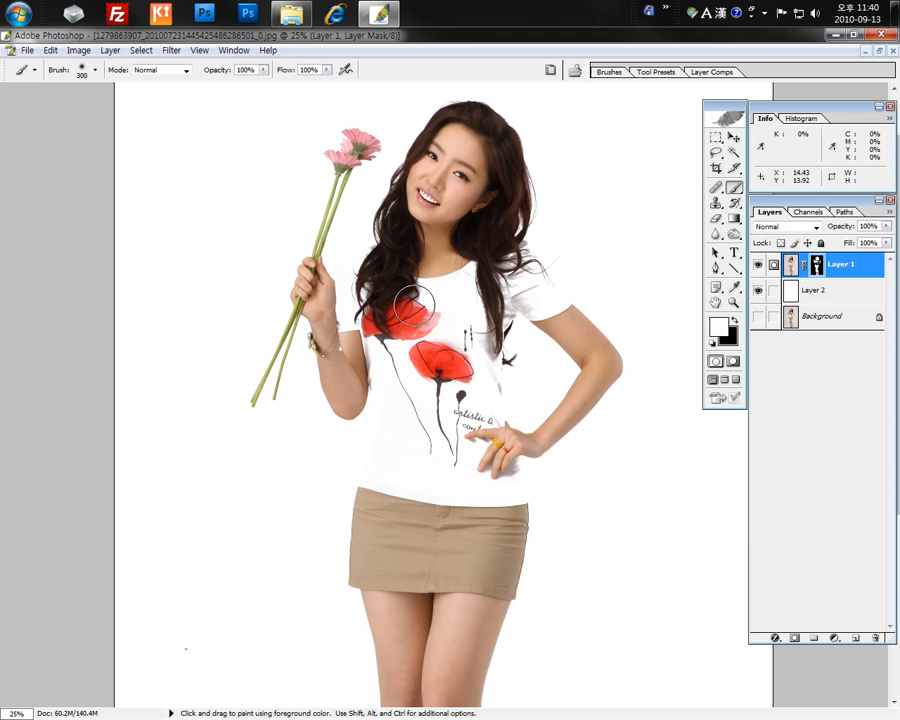
Step: Paint white on Layer 1's mask with the soft brush to restore the shirt front and the raised arm's sleeve, toggling Layer 2 to check
{"action": "mouse_move", "coordinate": [410, 295]}
{"action": "left_mouse_down"}
{"action": "mouse_move", "coordinate": [452, 280]}
{"action": "mouse_move", "coordinate": [459, 246]}
{"action": "mouse_move", "coordinate": [466, 296]}
{"action": "left_mouse_up"}
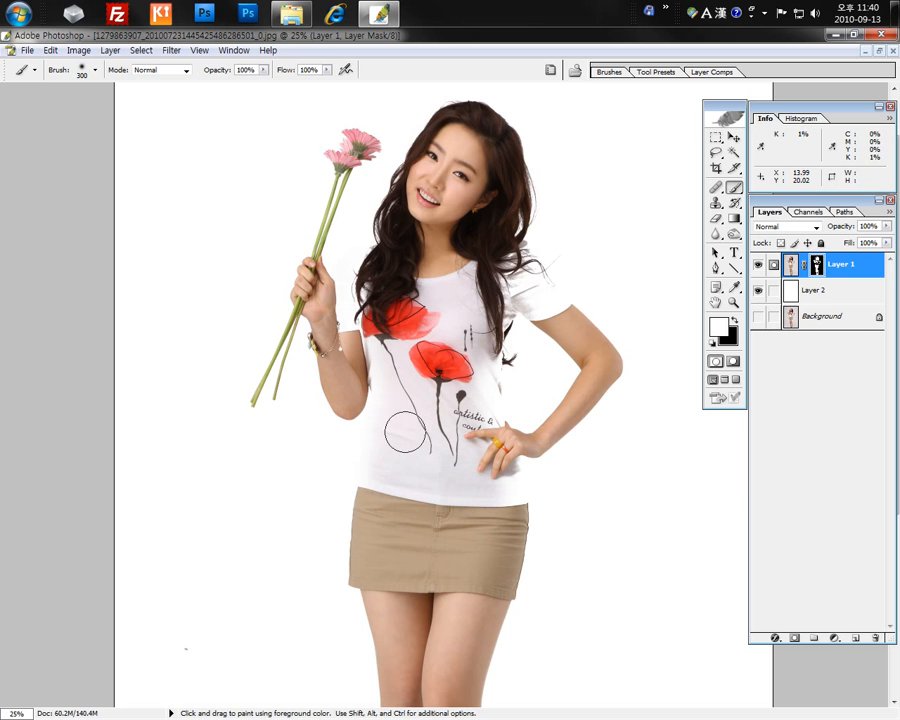
{"action": "left_click", "coordinate": [405, 450], "text": "ctrl"}
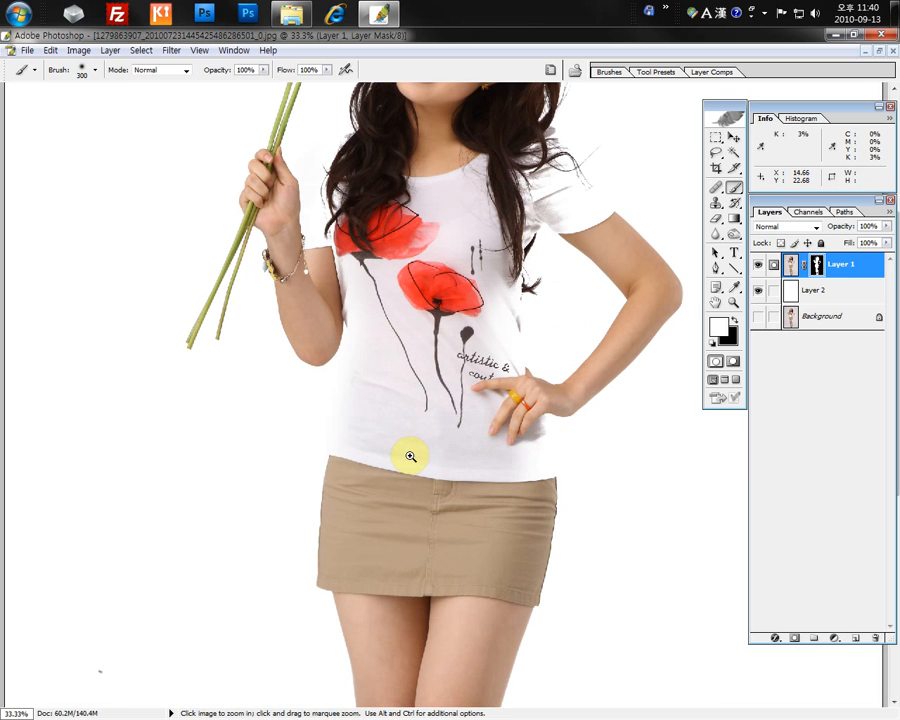
{"action": "left_click", "coordinate": [759, 290]}
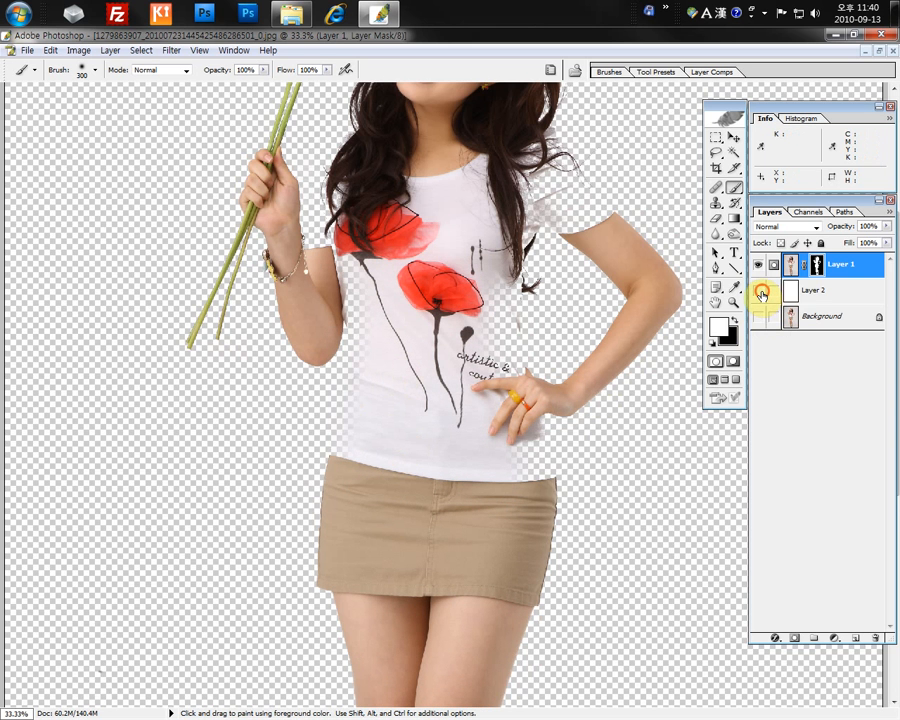
{"action": "left_click", "coordinate": [760, 291]}
{"action": "left_click", "coordinate": [760, 291]}
{"action": "left_click", "coordinate": [760, 291]}
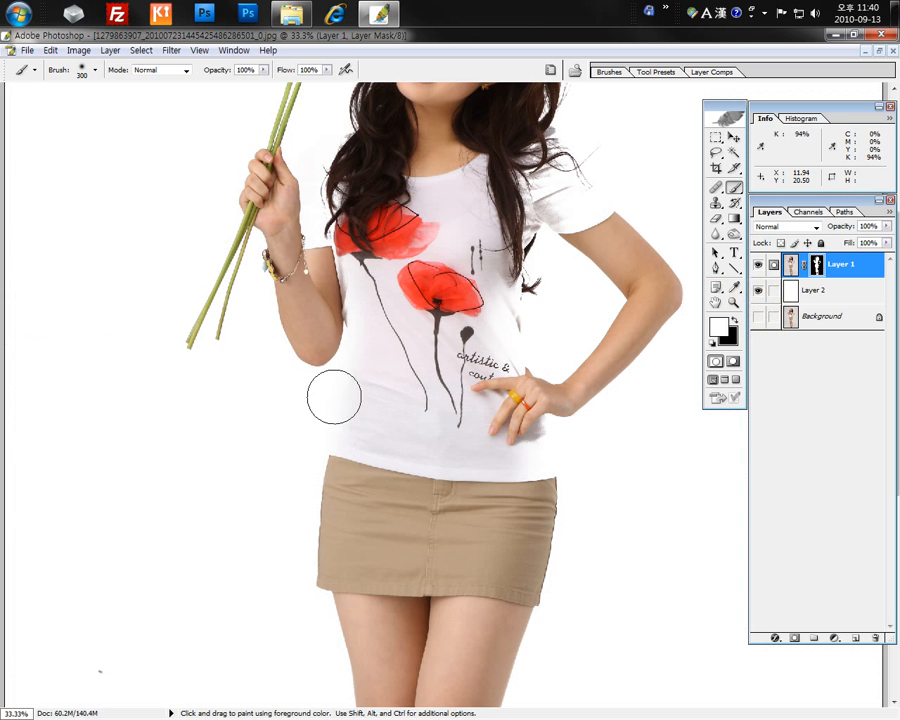
{"action": "mouse_move", "coordinate": [355, 248]}
{"action": "left_mouse_down"}
{"action": "mouse_move", "coordinate": [355, 378]}
{"action": "mouse_move", "coordinate": [339, 177]}
{"action": "mouse_move", "coordinate": [328, 240]}
{"action": "mouse_move", "coordinate": [348, 131]}
{"action": "mouse_move", "coordinate": [334, 195]}
{"action": "mouse_move", "coordinate": [327, 153]}
{"action": "left_mouse_up"}
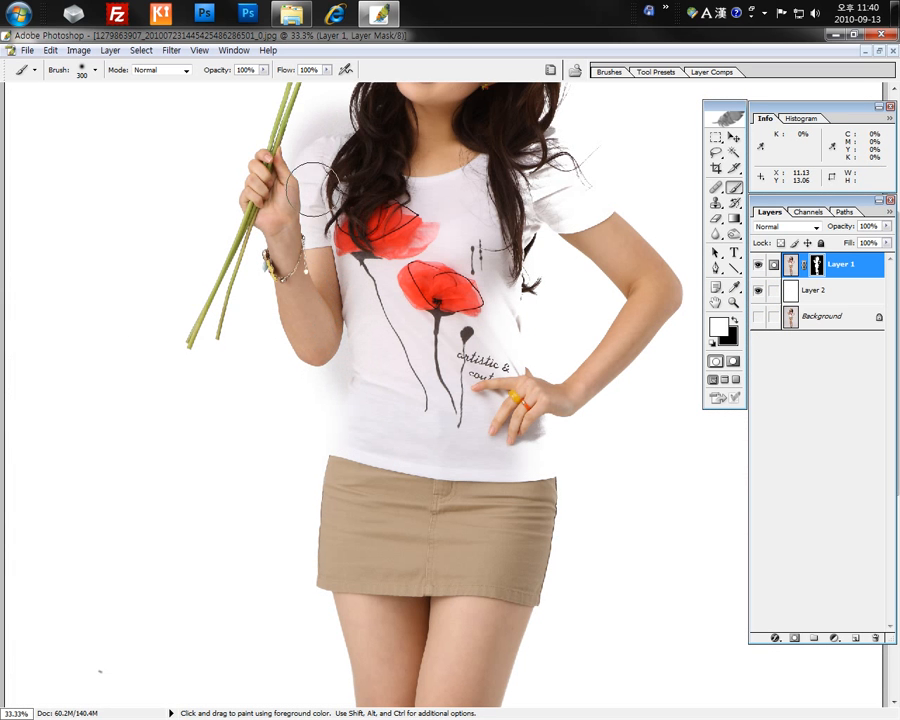
Step: Try different display modes for the brush presets and settle on Small Thumbnail
{"action": "right_click", "coordinate": [344, 379]}
{"action": "left_click", "coordinate": [518, 392]}
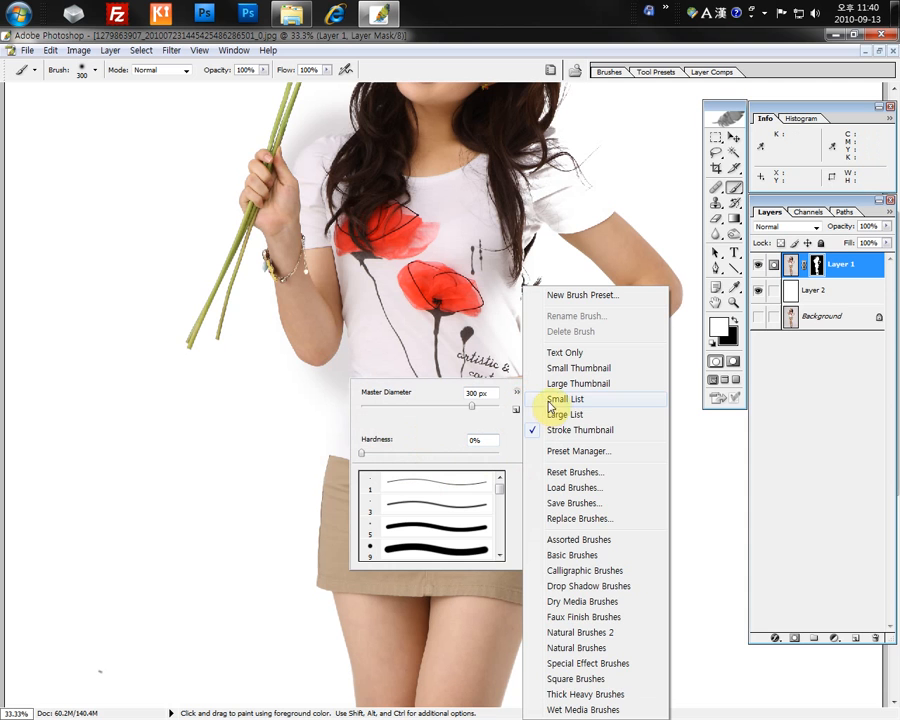
{"action": "left_click", "coordinate": [579, 386]}
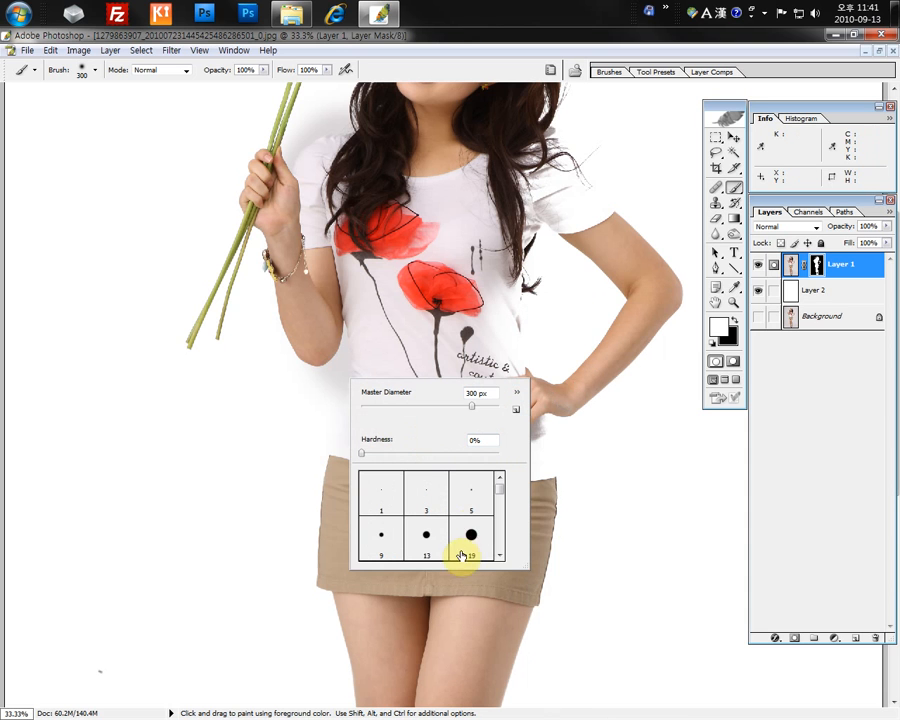
{"action": "left_click", "coordinate": [519, 392]}
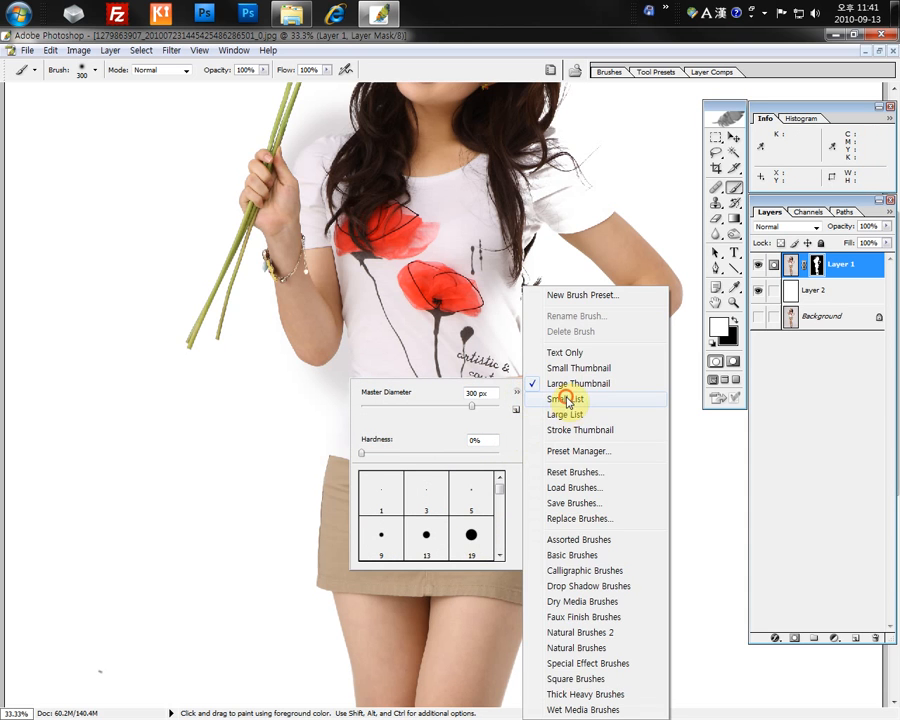
{"action": "left_click", "coordinate": [566, 399]}
{"action": "left_click", "coordinate": [522, 393]}
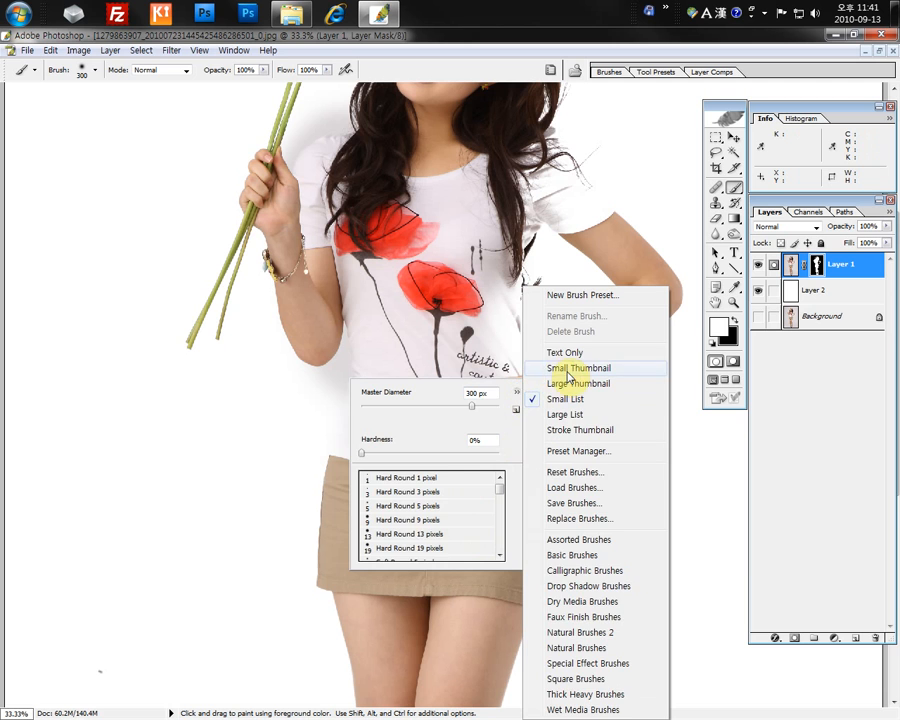
{"action": "left_click", "coordinate": [520, 367]}
Step: Pick the hard round 13 px brush with 100% hardness and enlarge it to 300 px
{"action": "left_click", "coordinate": [461, 480]}
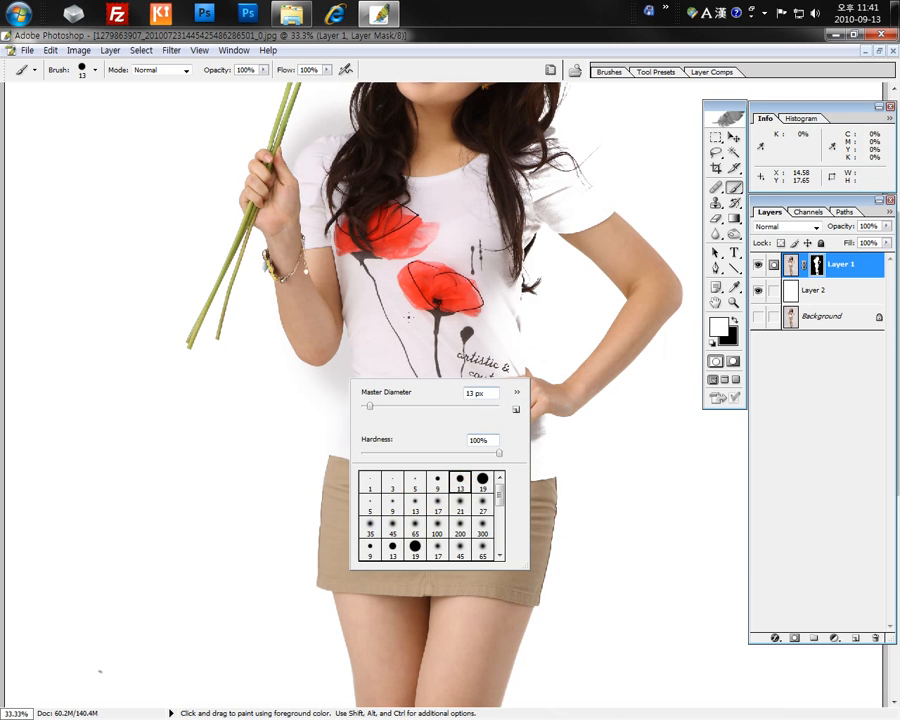
{"action": "key", "text": "Return"}
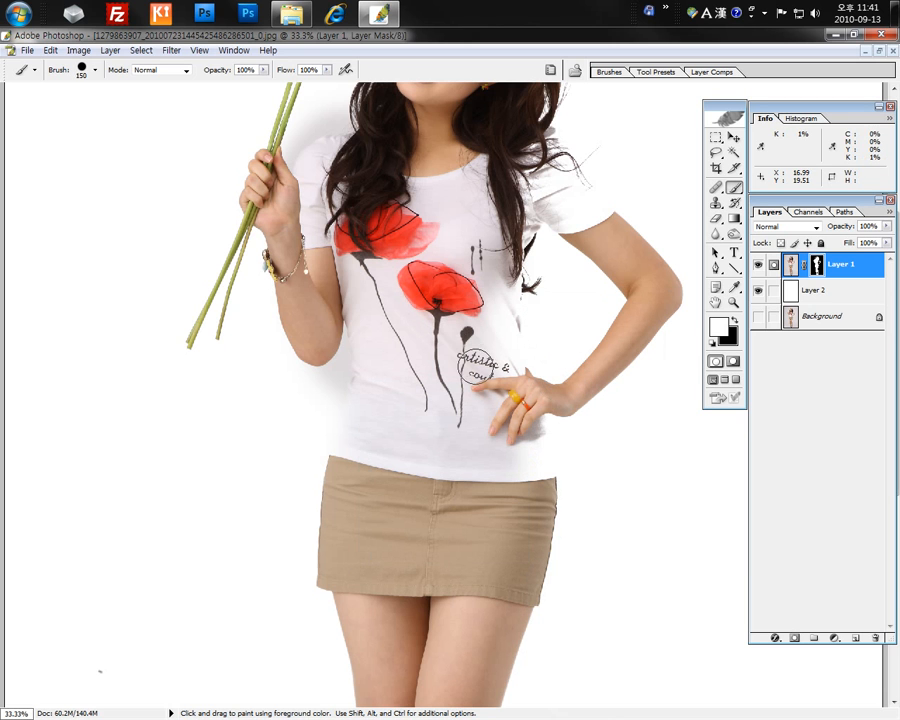
{"action": "key", "text": "bracketright"}
{"action": "key", "text": "bracketright"}
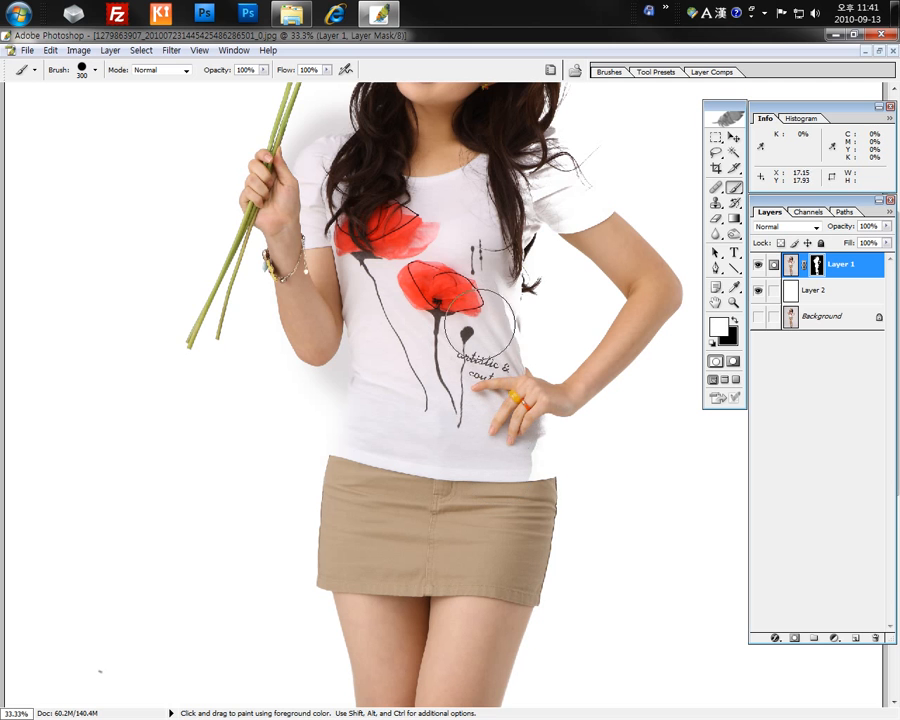
Step: Paint white on Layer 1's mask along both sleeves and both sides of the shirt to restore them fully
{"action": "mouse_move", "coordinate": [505, 244]}
{"action": "left_mouse_down"}
{"action": "mouse_move", "coordinate": [549, 197]}
{"action": "mouse_move", "coordinate": [611, 192]}
{"action": "mouse_move", "coordinate": [591, 194]}
{"action": "mouse_move", "coordinate": [565, 159]}
{"action": "mouse_move", "coordinate": [524, 183]}
{"action": "mouse_move", "coordinate": [531, 148]}
{"action": "mouse_move", "coordinate": [555, 216]}
{"action": "mouse_move", "coordinate": [526, 340]}
{"action": "mouse_move", "coordinate": [524, 466]}
{"action": "mouse_move", "coordinate": [526, 446]}
{"action": "mouse_move", "coordinate": [539, 446]}
{"action": "mouse_move", "coordinate": [534, 383]}
{"action": "mouse_move", "coordinate": [528, 573]}
{"action": "left_mouse_up"}
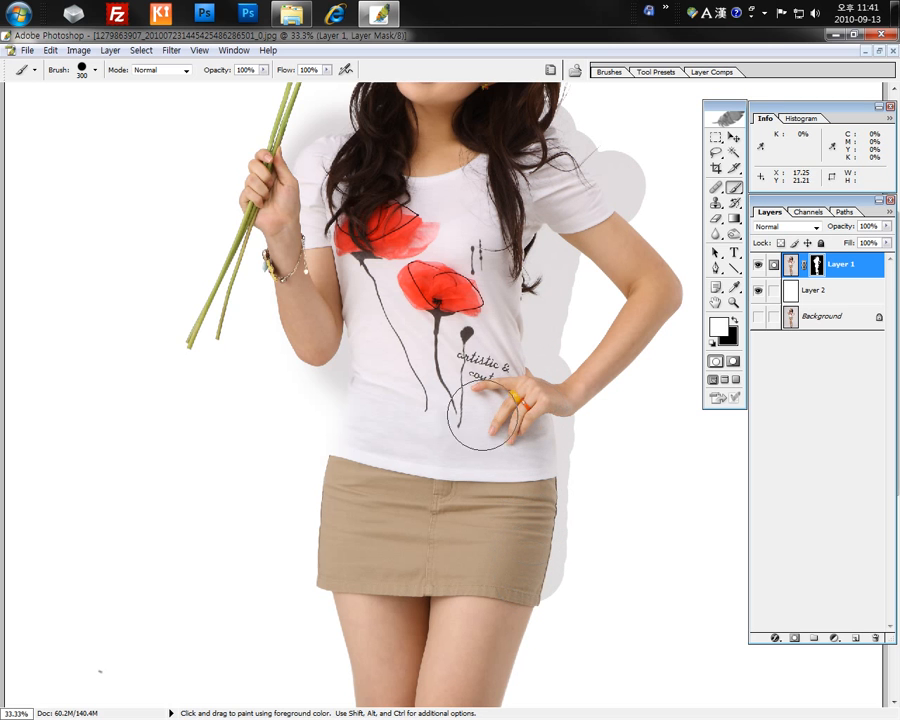
{"action": "left_click_drag", "start_coordinate": [318, 418], "coordinate": [325, 405]}
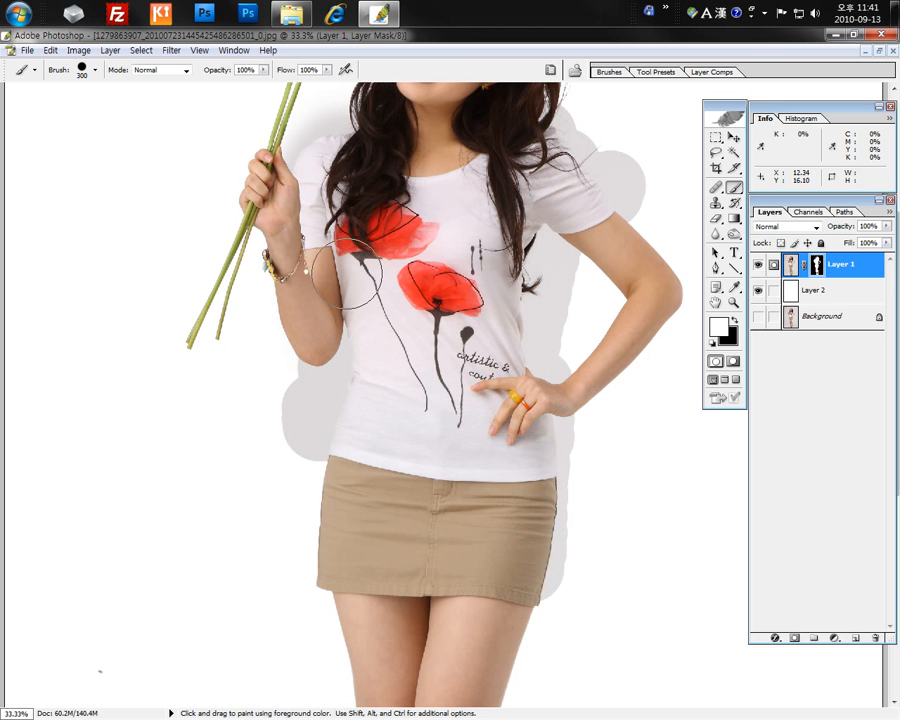
{"action": "left_click_drag", "start_coordinate": [322, 141], "coordinate": [321, 163]}
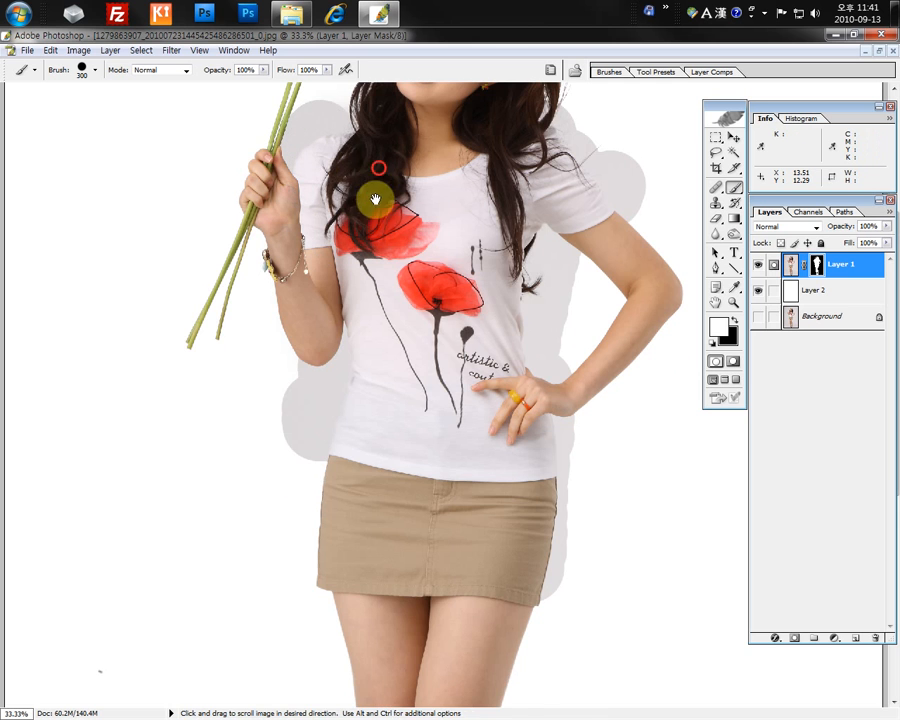
Step: Check the cutout with Layer 2 hidden and shown, and examine the mask edge around the bent arm's sleeve up close
{"action": "left_click_drag", "start_coordinate": [372, 201], "coordinate": [337, 376]}
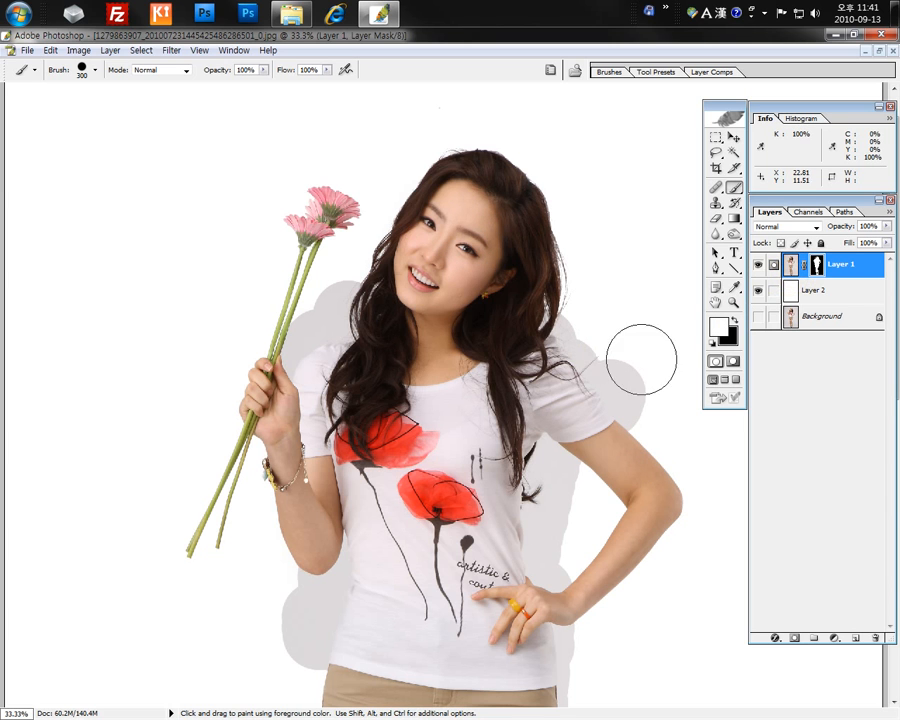
{"action": "left_click", "coordinate": [759, 293]}
{"action": "left_click", "coordinate": [759, 291]}
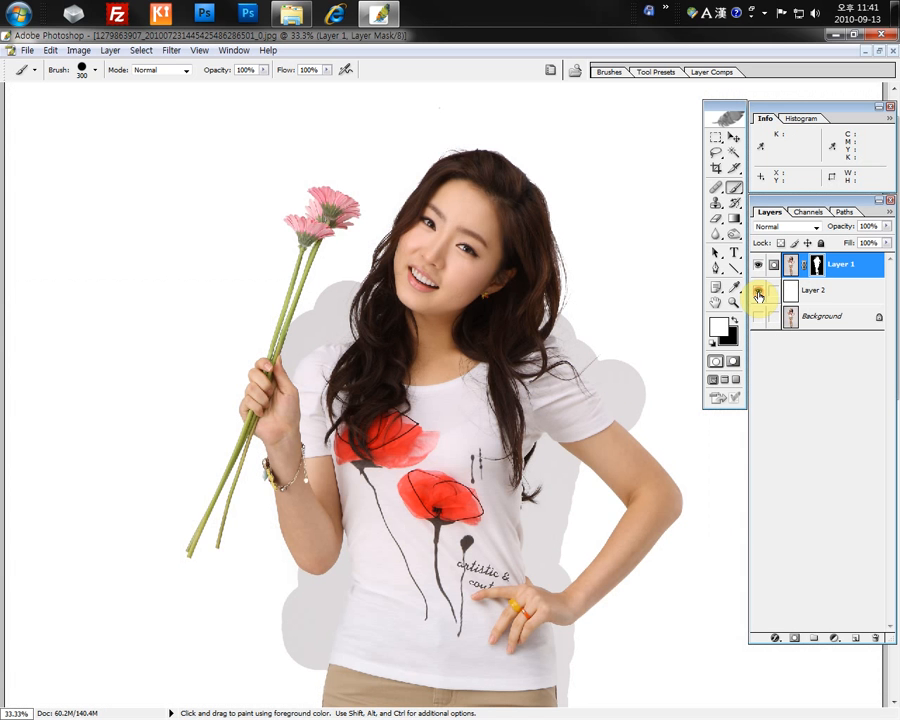
{"action": "left_click", "coordinate": [588, 388], "text": "ctrl"}
{"action": "left_click", "coordinate": [591, 393], "text": "ctrl"}
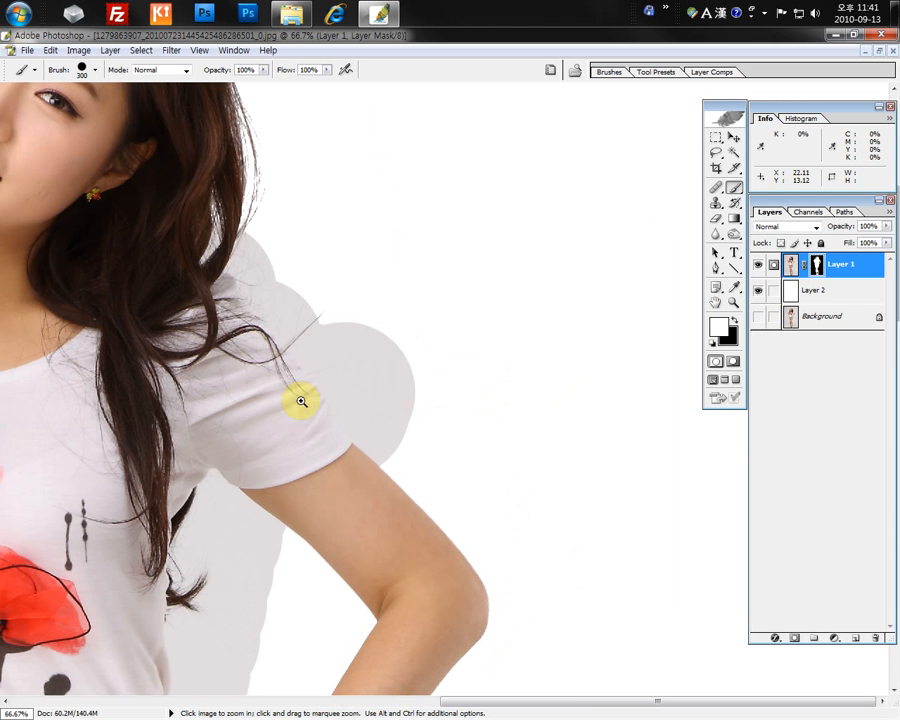
Step: Swap the foreground to black, reduce the brush to 150 px and paint out leftover backdrop beside the bent arm's sleeve on Layer 1's mask
{"action": "left_click_drag", "start_coordinate": [270, 382], "coordinate": [365, 384]}
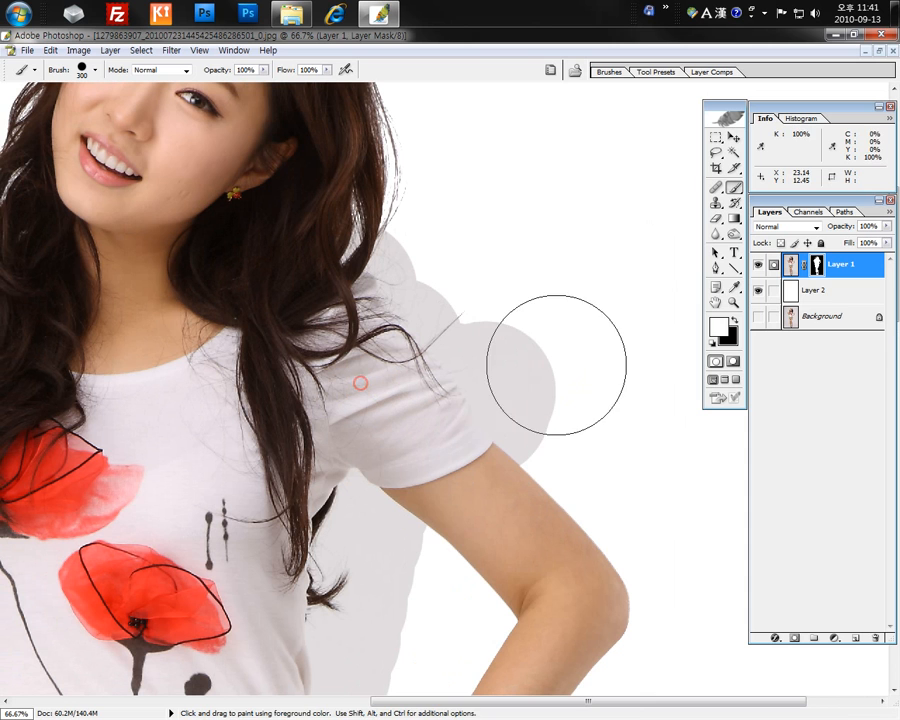
{"action": "left_click", "coordinate": [739, 319]}
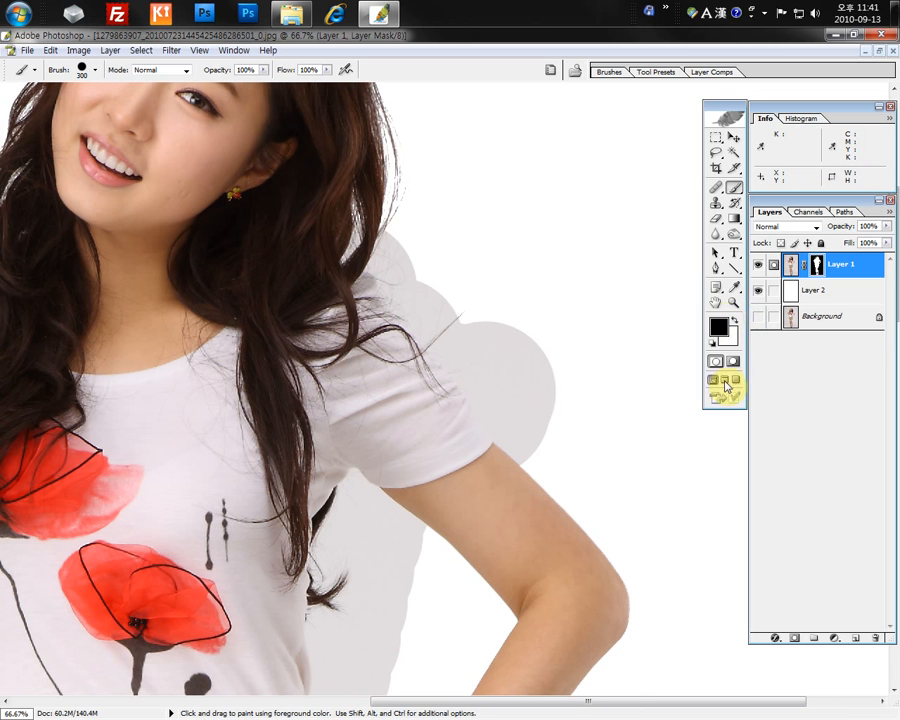
{"action": "key", "text": "bracketleft"}
{"action": "key", "text": "bracketleft"}
{"action": "key", "text": "bracketleft"}
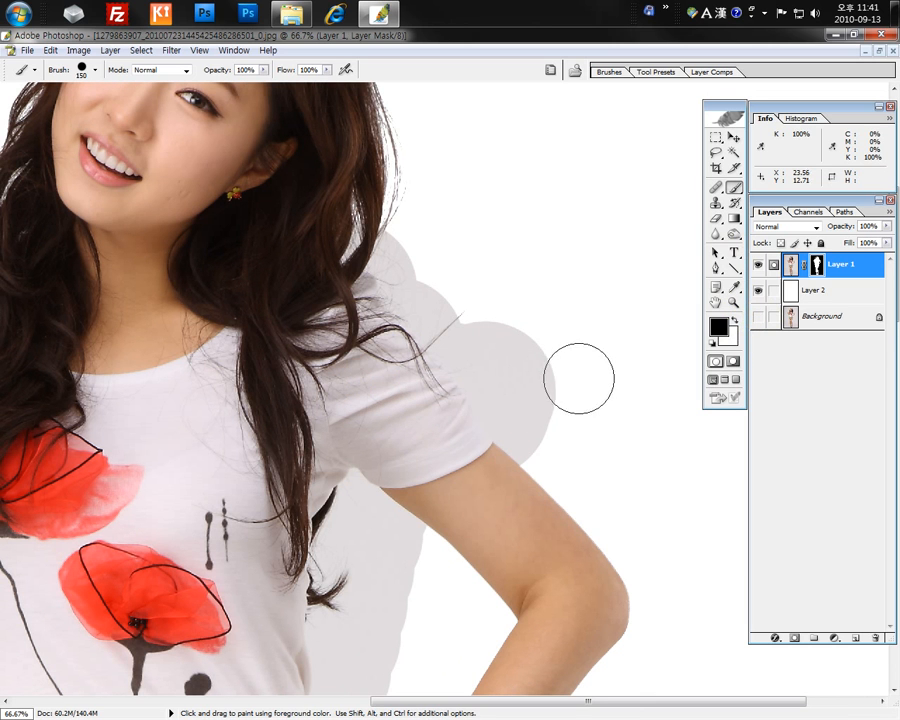
{"action": "mouse_move", "coordinate": [576, 374]}
{"action": "left_mouse_down"}
{"action": "mouse_move", "coordinate": [519, 324]}
{"action": "mouse_move", "coordinate": [563, 411]}
{"action": "mouse_move", "coordinate": [509, 373]}
{"action": "mouse_move", "coordinate": [543, 381]}
{"action": "left_mouse_up"}
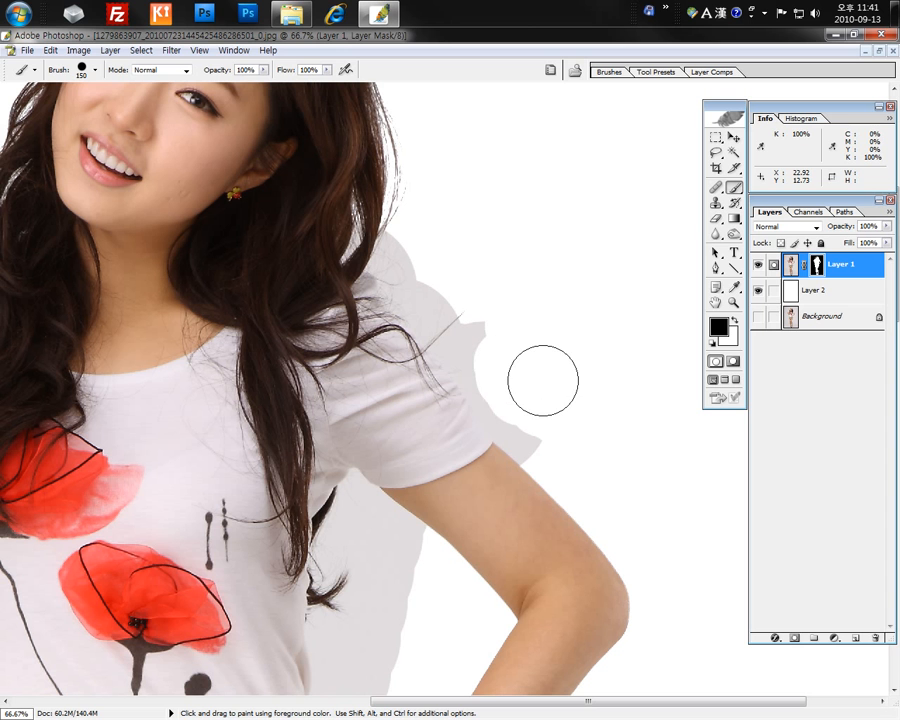
Step: Up close, paint black on Layer 1's mask to remove the backdrop along the bent arm's edge where it meets the sleeve hem
{"action": "key", "text": "ctrl+space"}
{"action": "left_click_drag", "start_coordinate": [444, 382], "coordinate": [490, 422]}
{"action": "left_click_drag", "start_coordinate": [597, 468], "coordinate": [424, 322]}
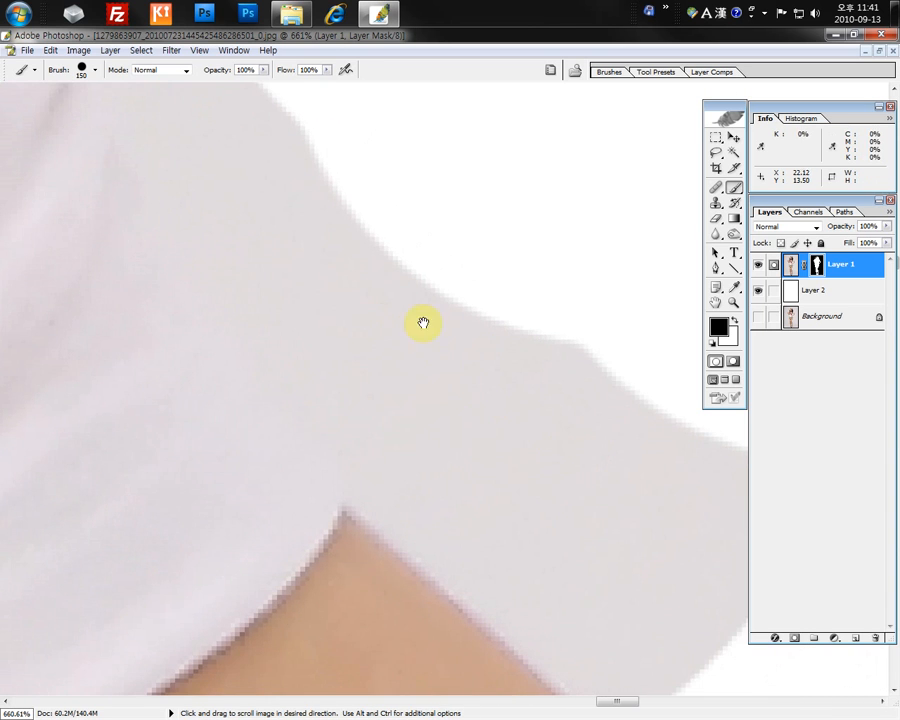
{"action": "left_click", "coordinate": [758, 265]}
{"action": "left_click", "coordinate": [758, 265]}
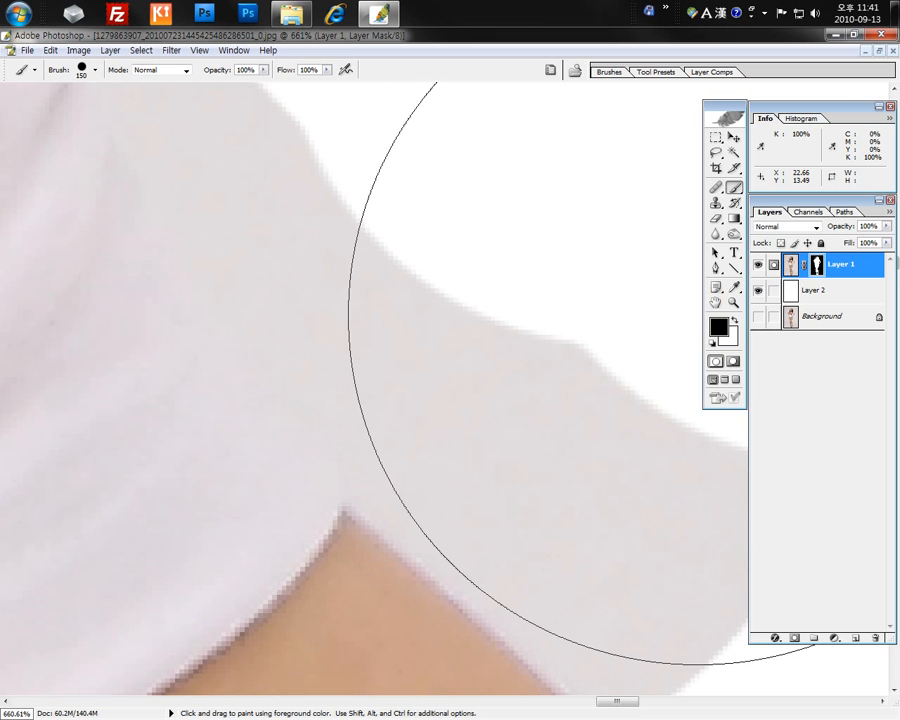
{"action": "mouse_move", "coordinate": [701, 310]}
{"action": "left_mouse_down"}
{"action": "mouse_move", "coordinate": [700, 330]}
{"action": "mouse_move", "coordinate": [657, 321]}
{"action": "mouse_move", "coordinate": [506, 170]}
{"action": "left_mouse_up"}
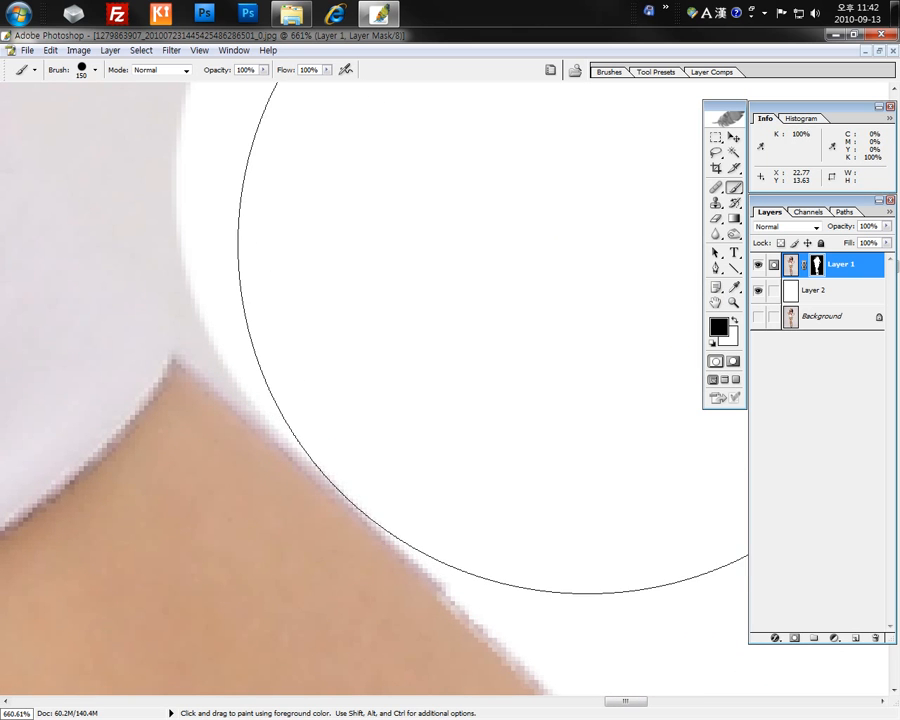
{"action": "key", "text": "space"}
{"action": "left_click_drag", "start_coordinate": [604, 236], "coordinate": [654, 311]}
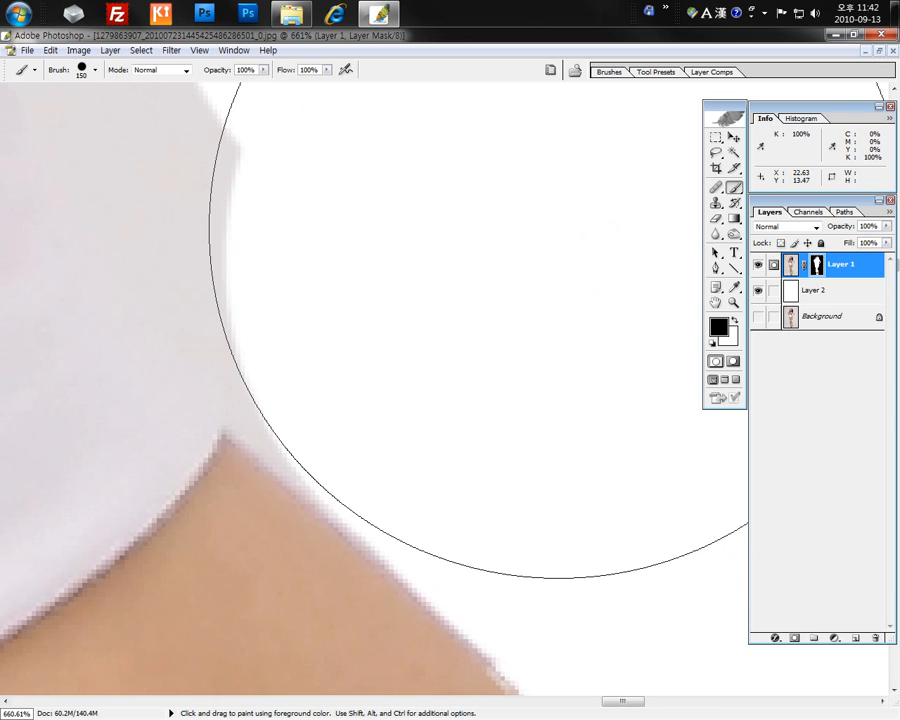
{"action": "left_click_drag", "start_coordinate": [574, 221], "coordinate": [669, 378]}
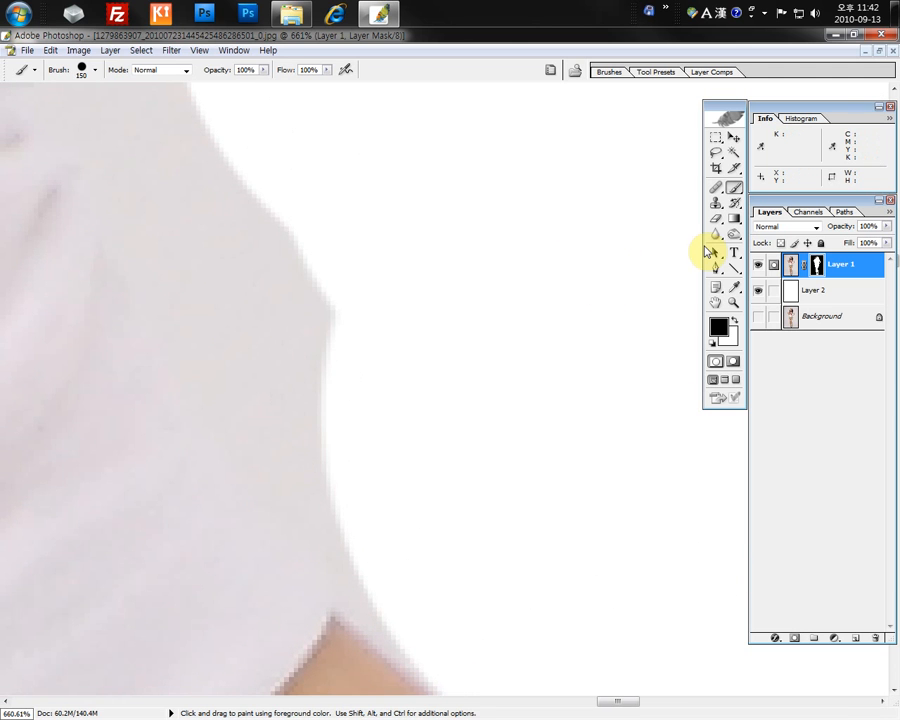
Step: Hide Layer 2 and paint black on Layer 1's mask along the outer edge of the bent arm's sleeve
{"action": "key", "text": "ctrl+minus"}
{"action": "key", "text": "ctrl+minus"}
{"action": "key", "text": "ctrl+minus"}
{"action": "key", "text": "ctrl+minus"}
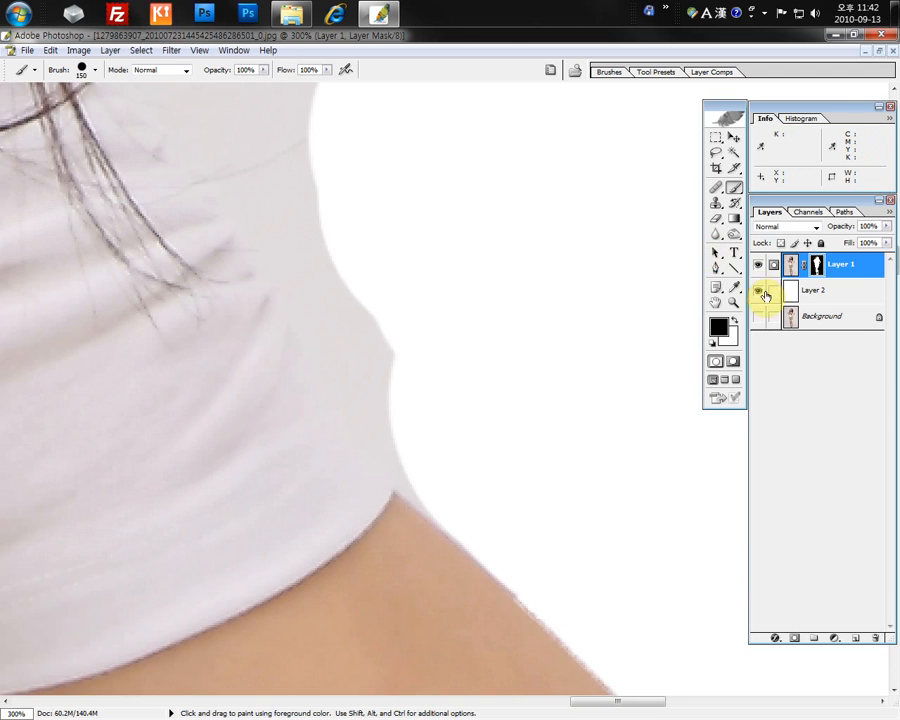
{"action": "left_click", "coordinate": [759, 292]}
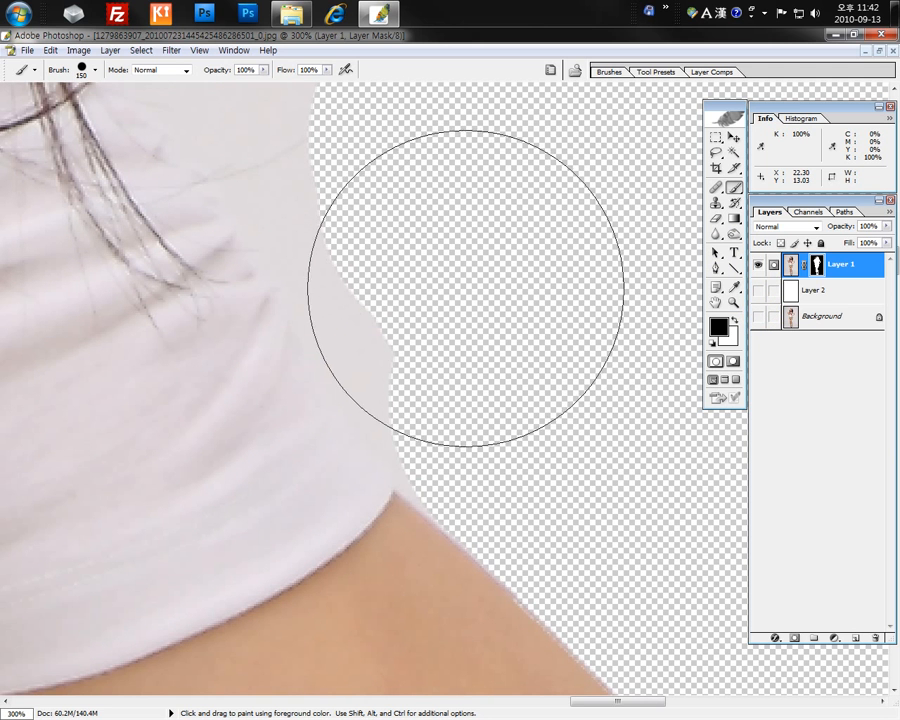
{"action": "left_click_drag", "start_coordinate": [460, 329], "coordinate": [461, 291]}
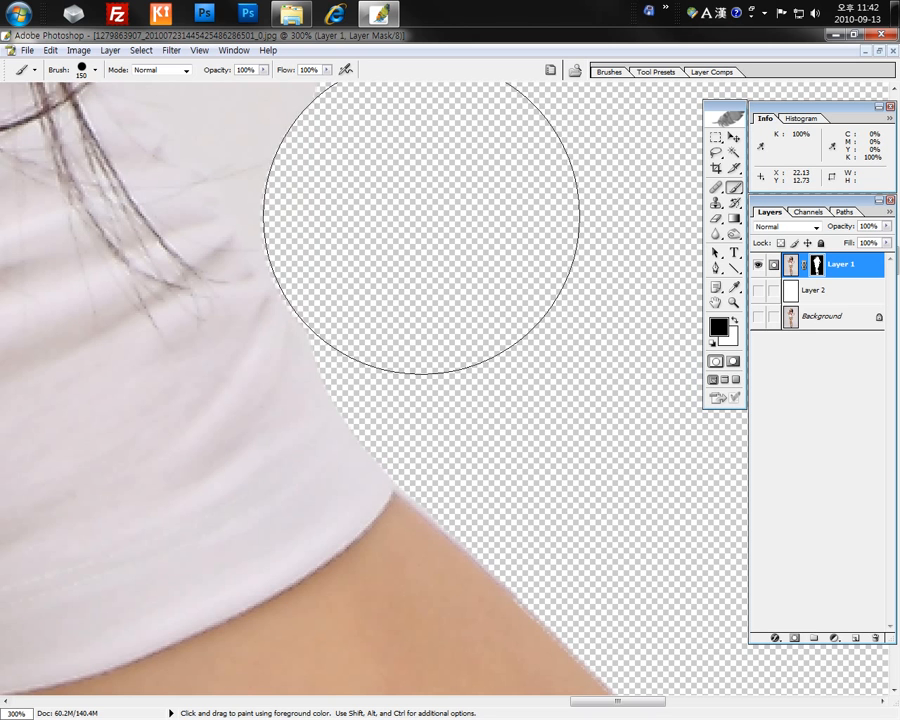
Step: Reduce the brush to 100 px and mask out the backdrop along the upper sleeve up to the loose hair strand
{"action": "left_click", "coordinate": [420, 215]}
{"action": "key", "text": "bracketleft"}
{"action": "key", "text": "bracketleft"}
{"action": "left_click_drag", "start_coordinate": [412, 207], "coordinate": [342, 205]}
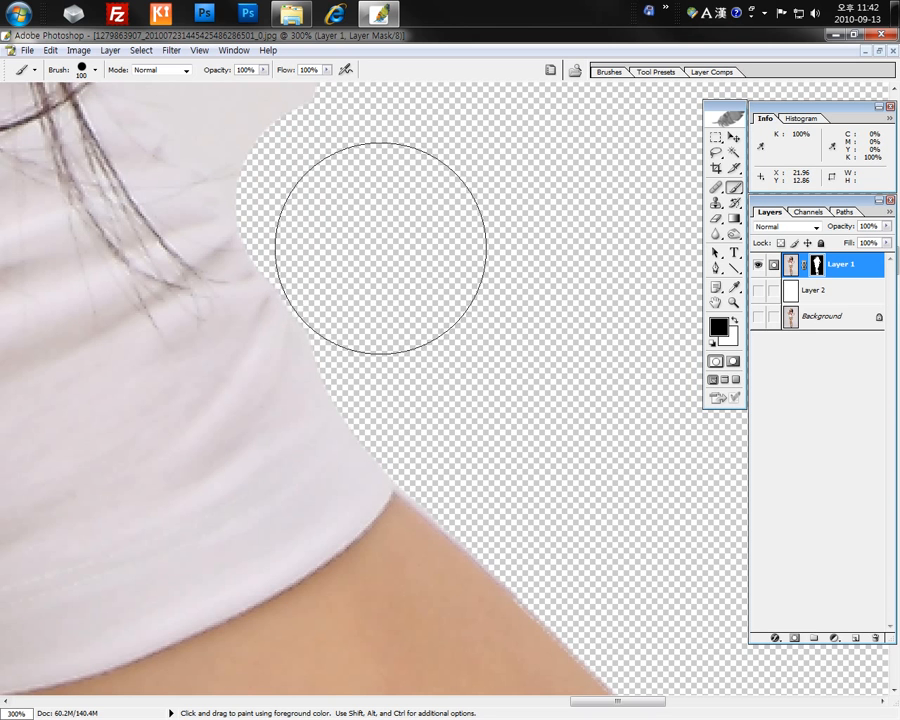
{"action": "key", "text": "space"}
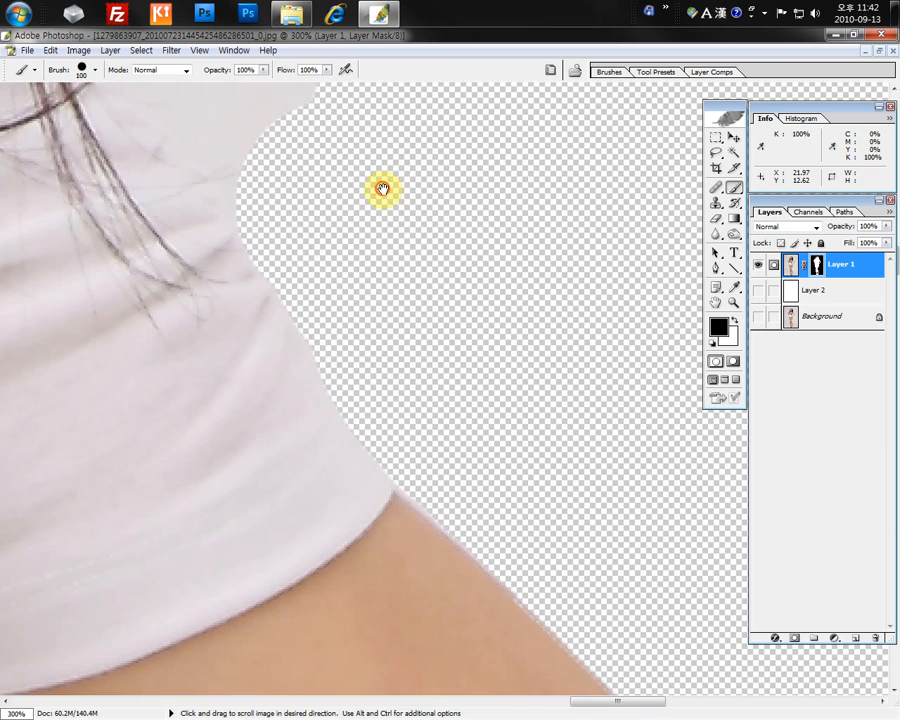
{"action": "left_click_drag", "start_coordinate": [380, 188], "coordinate": [465, 477]}
{"action": "left_click", "coordinate": [438, 325]}
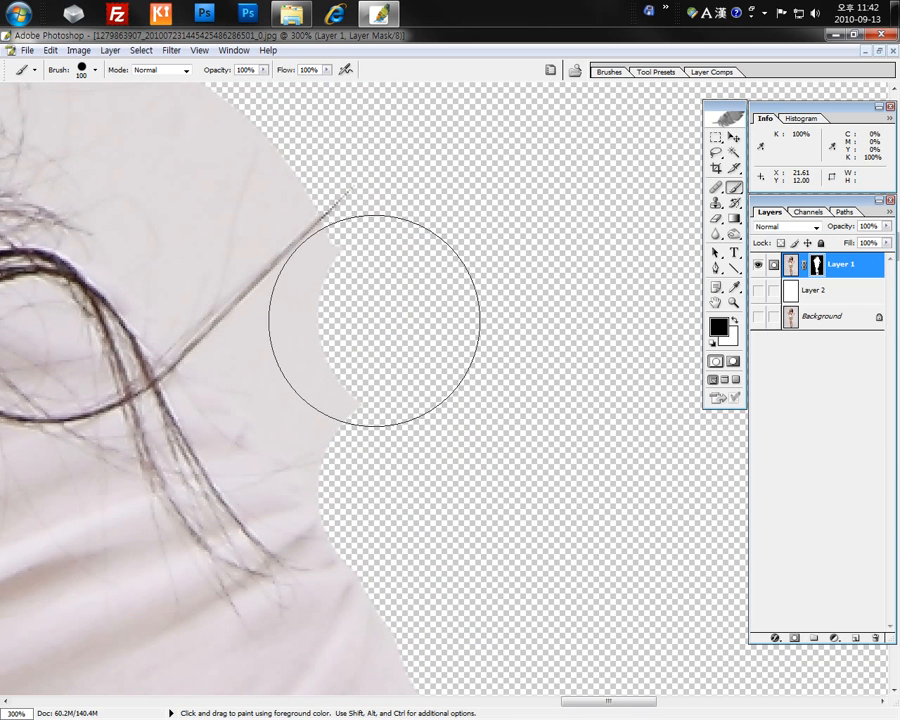
{"action": "left_click_drag", "start_coordinate": [374, 320], "coordinate": [354, 372]}
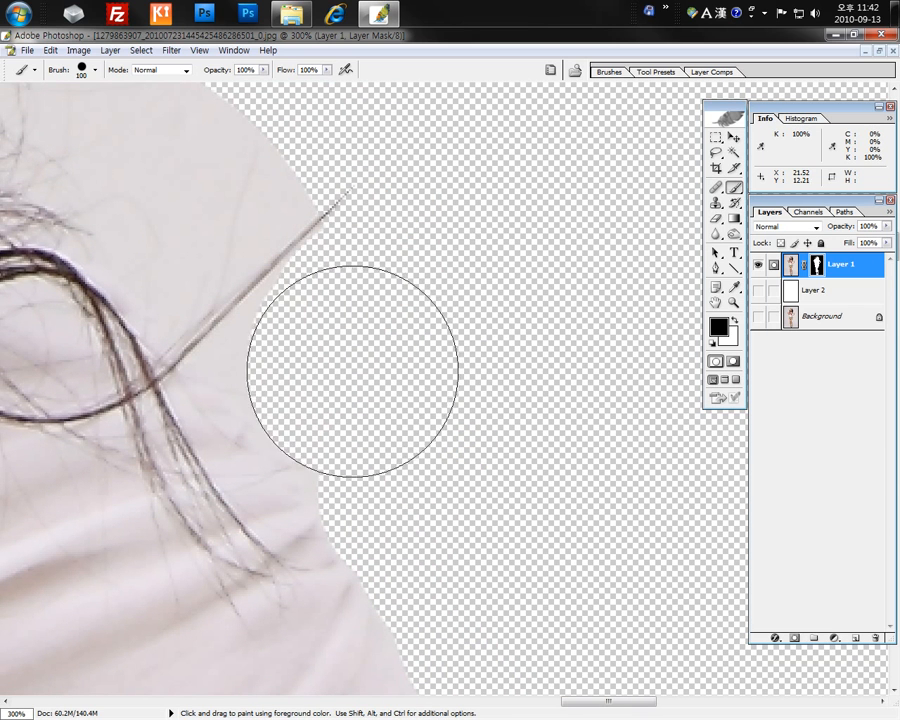
Step: Reduce the brush to 30 px and mask out part of the backdrop between the loose hair strands above the shoulder
{"action": "key", "text": "bracketleft"}
{"action": "key", "text": "bracketleft"}
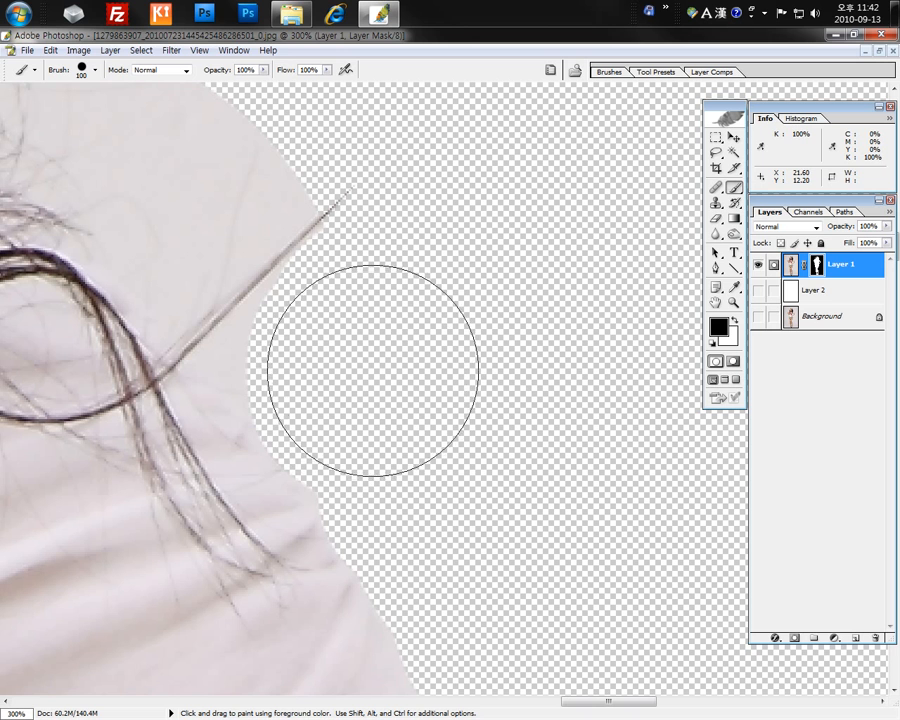
{"action": "key", "text": "bracketleft"}
{"action": "key", "text": "bracketleft"}
{"action": "key", "text": "bracketleft"}
{"action": "key", "text": "bracketleft"}
{"action": "key", "text": "bracketleft"}
{"action": "mouse_move", "coordinate": [197, 131]}
{"action": "left_mouse_down"}
{"action": "mouse_move", "coordinate": [186, 190]}
{"action": "mouse_move", "coordinate": [186, 182]}
{"action": "mouse_move", "coordinate": [291, 280]}
{"action": "mouse_move", "coordinate": [516, 396]}
{"action": "left_mouse_up"}
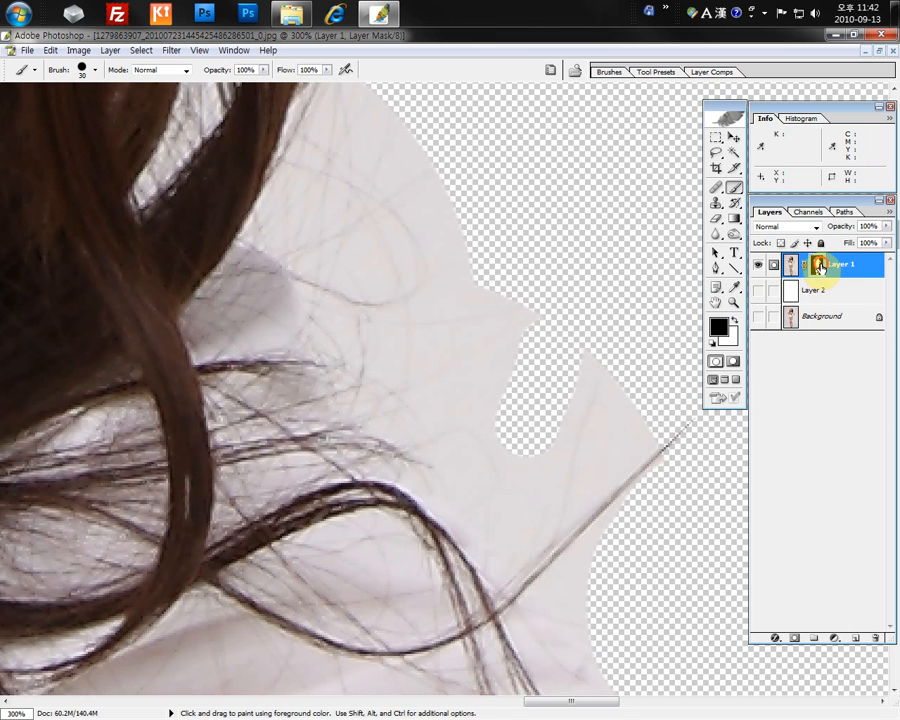
Step: Delete Layer 1's mask, discarding it without applying, and show the whole figure at 16.67%
{"action": "left_click_drag", "start_coordinate": [789, 264], "coordinate": [834, 330]}
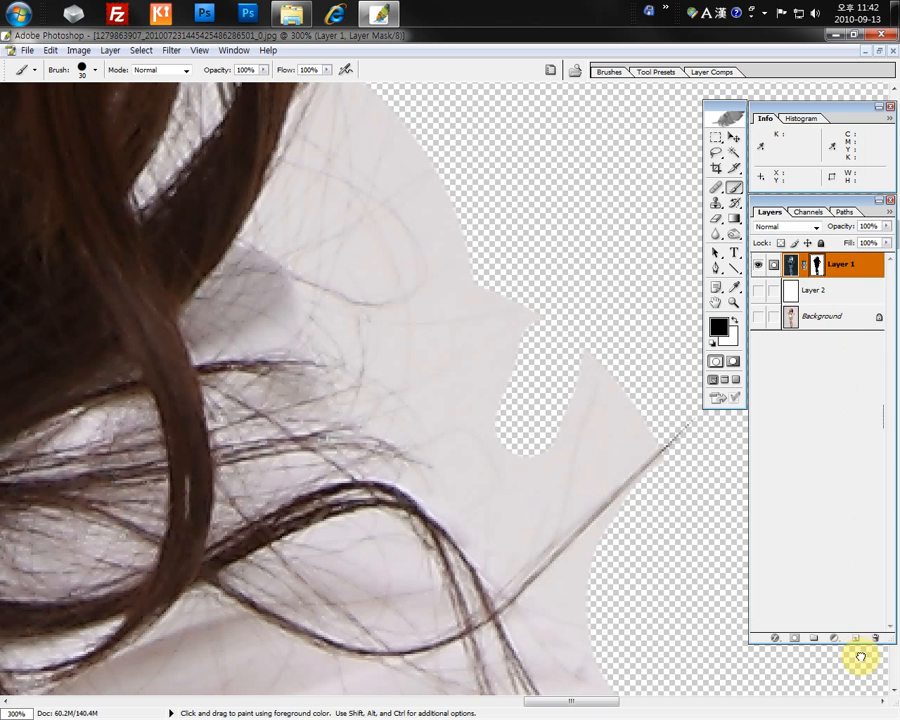
{"action": "left_click_drag", "start_coordinate": [860, 657], "coordinate": [875, 636]}
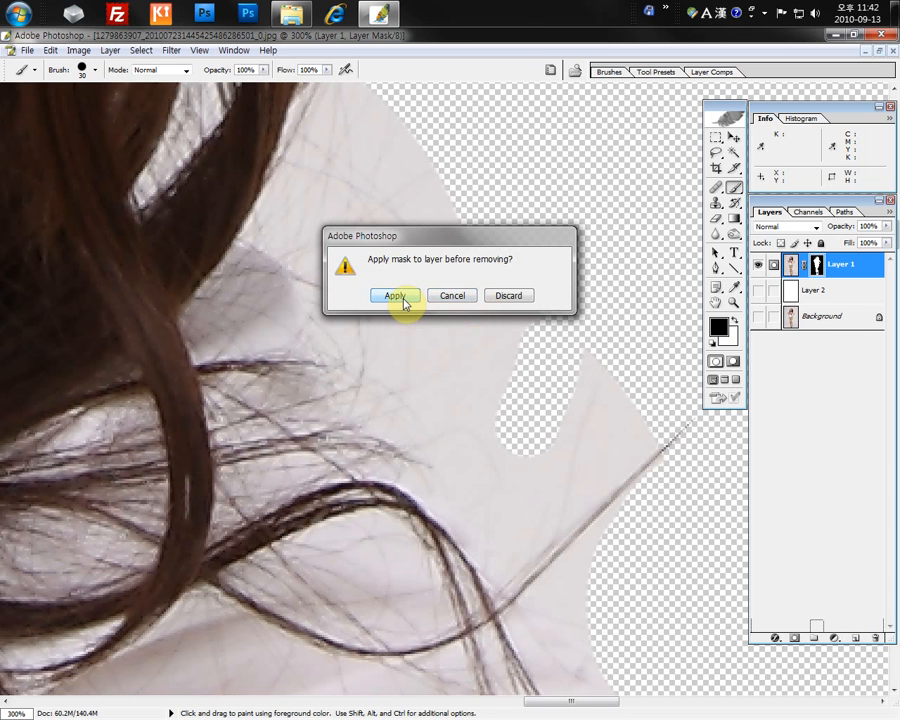
{"action": "left_click", "coordinate": [500, 293]}
{"action": "key", "text": "ctrl+minus"}
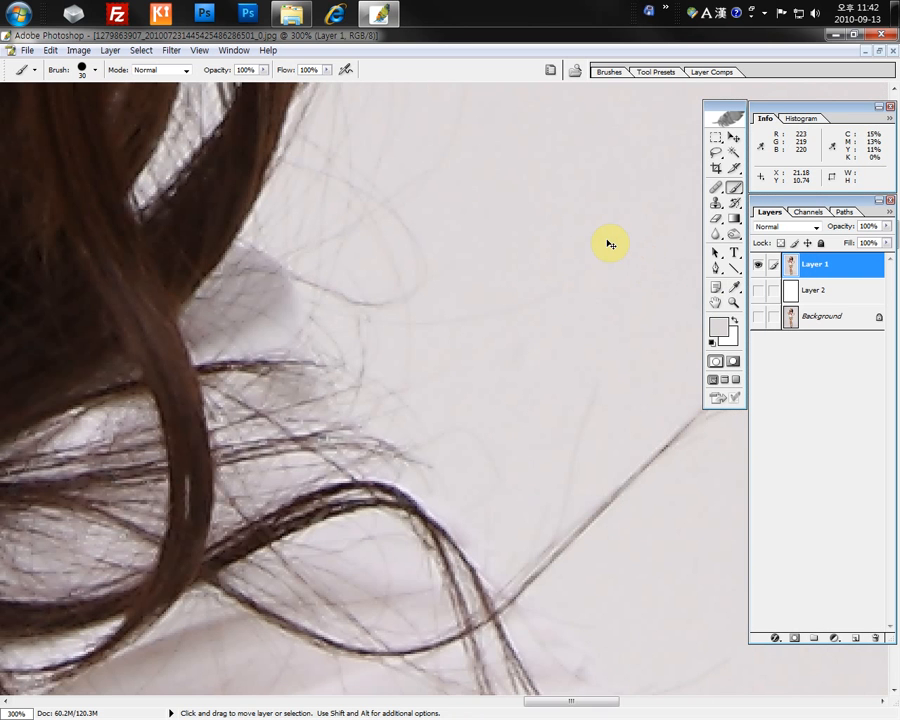
{"action": "key", "text": "ctrl+minus"}
{"action": "key", "text": "ctrl+minus"}
{"action": "key", "text": "ctrl+minus"}
{"action": "key", "text": "ctrl+minus"}
{"action": "key", "text": "ctrl+minus"}
{"action": "key", "text": "ctrl+minus"}
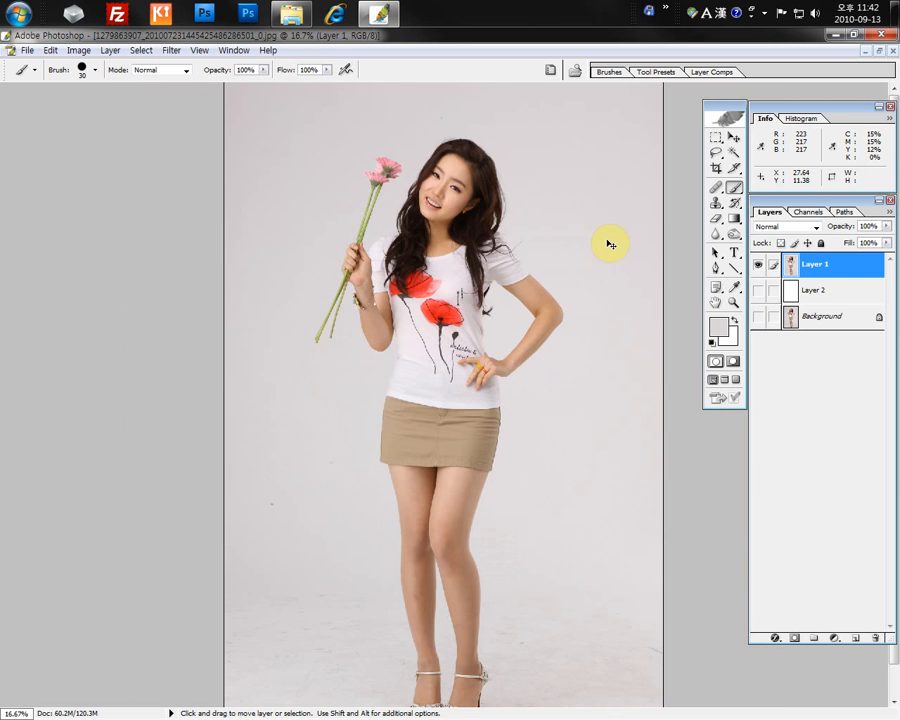
Step: Select the studio backdrop on Layer 1 with Color Range at Fuzziness 40, sampling several backdrop areas around the woman
{"action": "left_click", "coordinate": [141, 50]}
{"action": "left_click", "coordinate": [176, 134]}
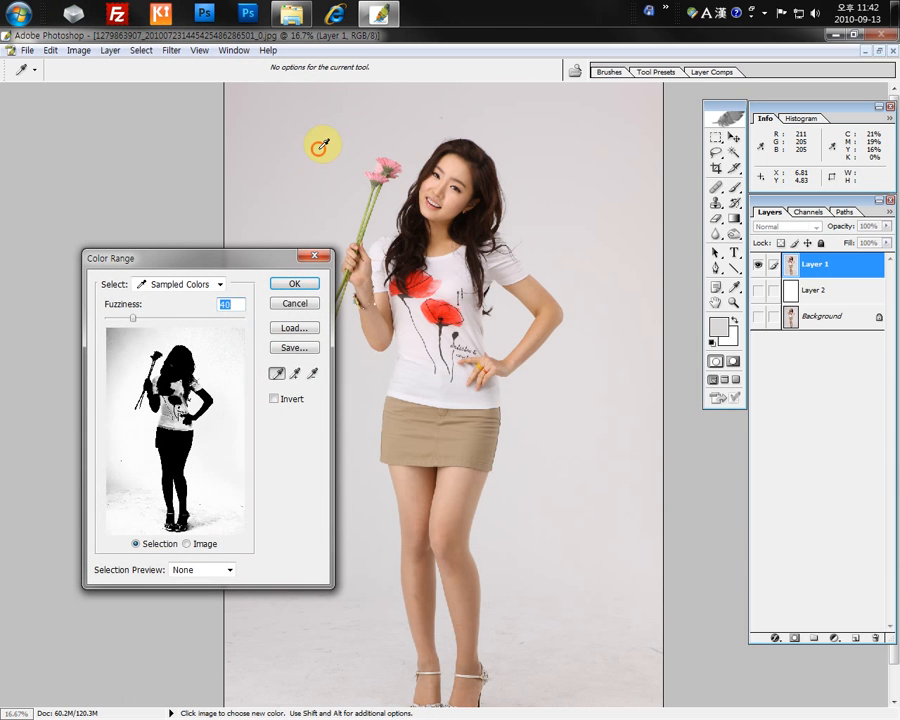
{"action": "left_click", "coordinate": [297, 133]}
{"action": "left_click", "coordinate": [568, 173]}
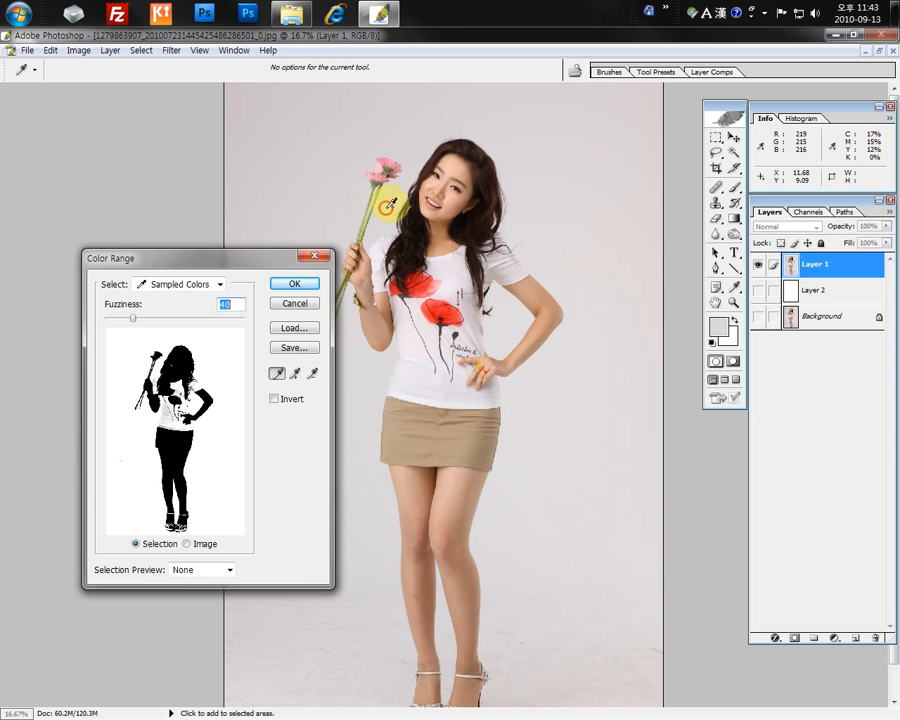
{"action": "left_click", "coordinate": [530, 209]}
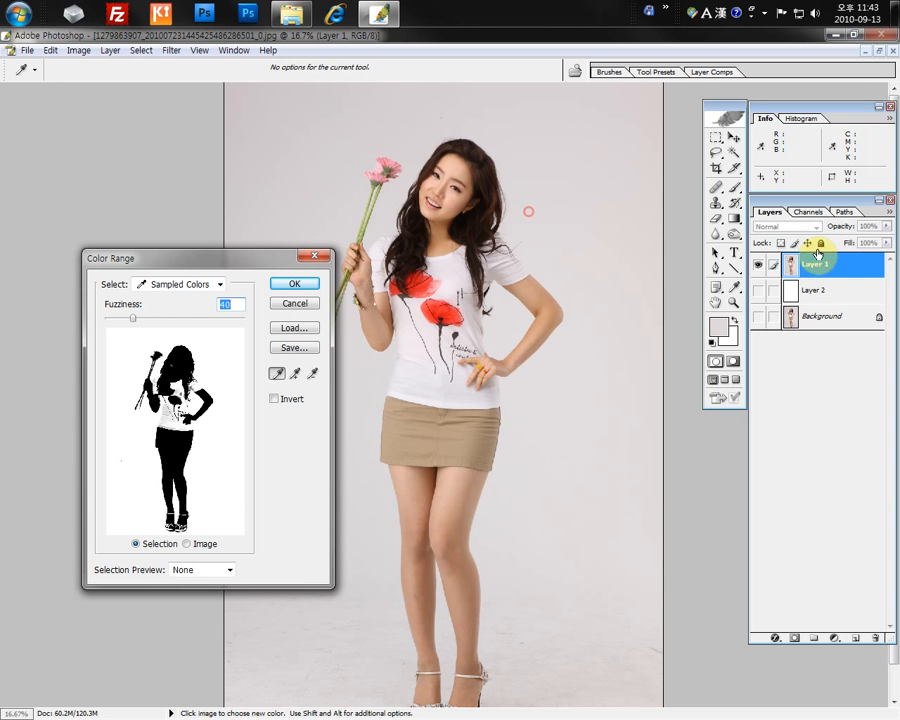
{"action": "left_click", "coordinate": [297, 285]}
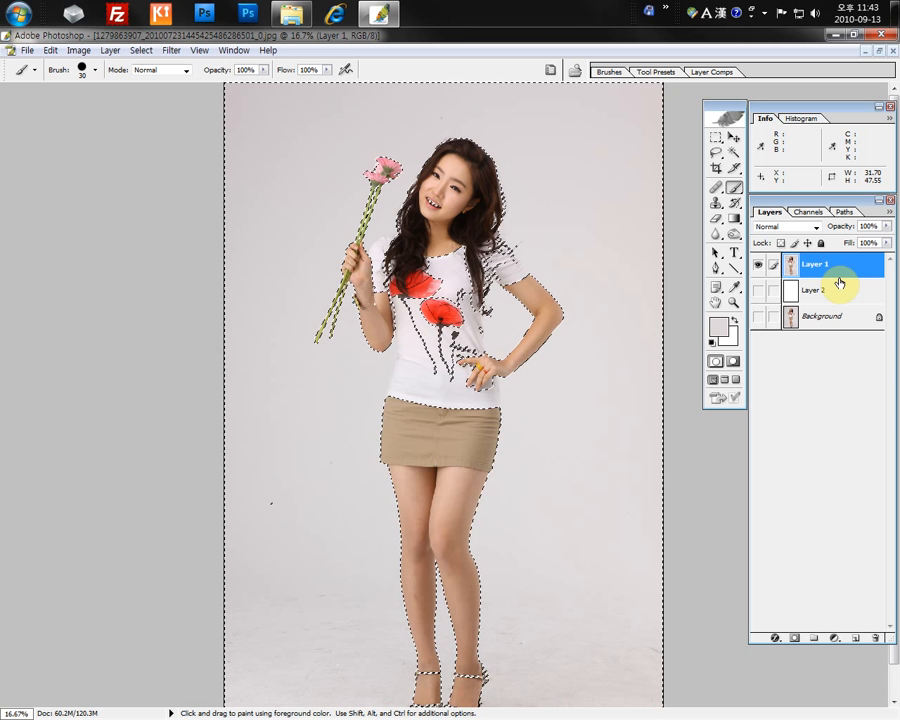
Step: Turn the selection into a Quick Mask, reset the colours to default, and examine the overlay on the shirt beside the raised hand
{"action": "left_click", "coordinate": [736, 365]}
{"action": "key", "text": "d"}
{"action": "left_click_drag", "start_coordinate": [380, 267], "coordinate": [410, 290]}
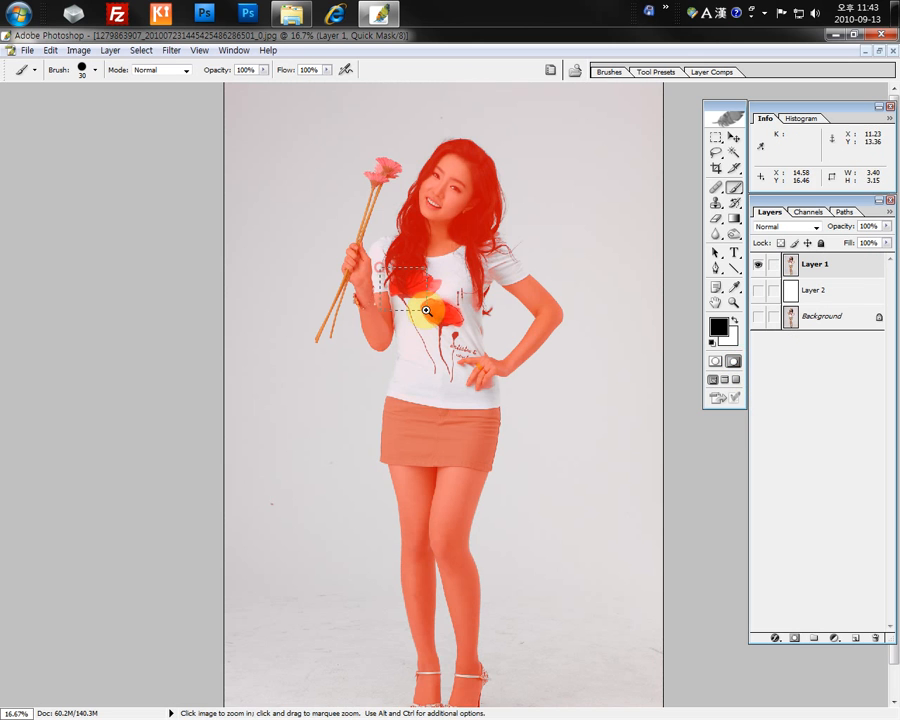
{"action": "left_click_drag", "start_coordinate": [254, 250], "coordinate": [371, 540]}
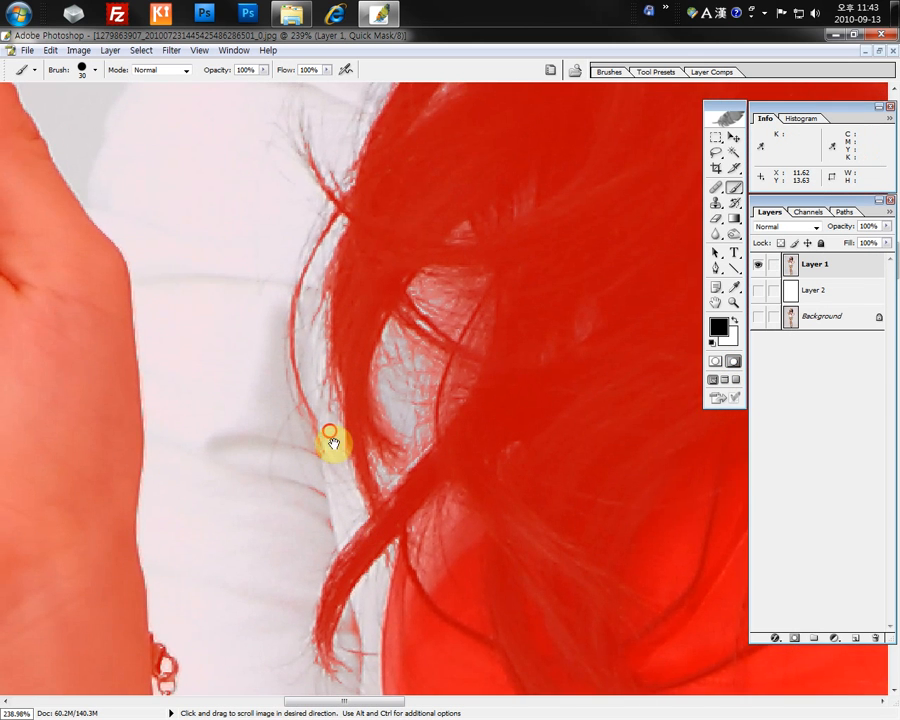
{"action": "left_click_drag", "start_coordinate": [331, 436], "coordinate": [566, 348]}
{"action": "left_click_drag", "start_coordinate": [370, 400], "coordinate": [366, 163]}
{"action": "left_click_drag", "start_coordinate": [351, 330], "coordinate": [231, 40]}
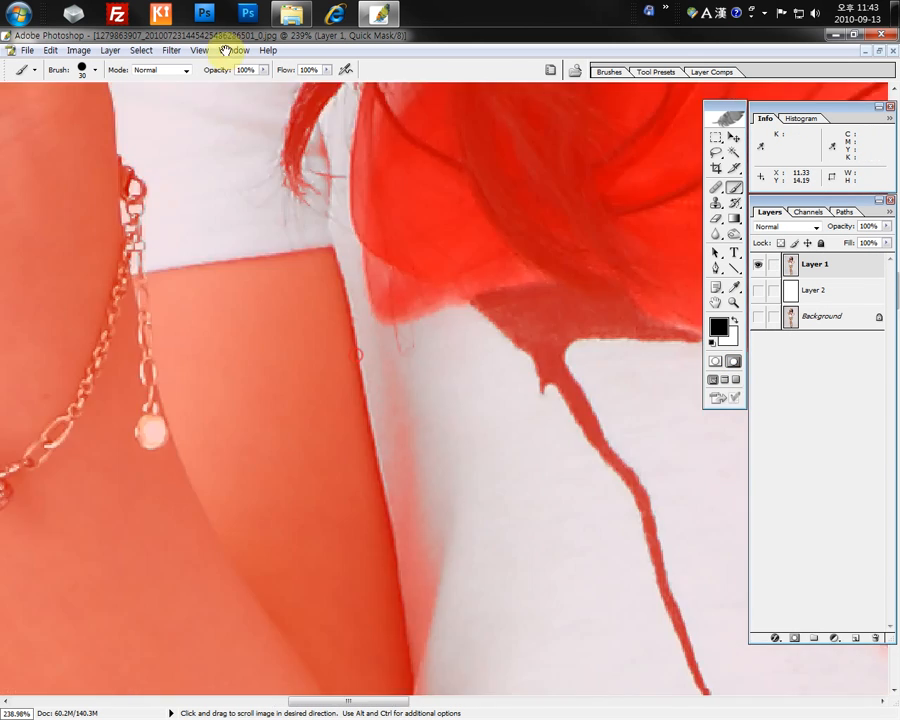
{"action": "left_click_drag", "start_coordinate": [420, 294], "coordinate": [530, 608]}
{"action": "left_click_drag", "start_coordinate": [400, 320], "coordinate": [541, 652]}
{"action": "left_click_drag", "start_coordinate": [444, 373], "coordinate": [359, 398]}
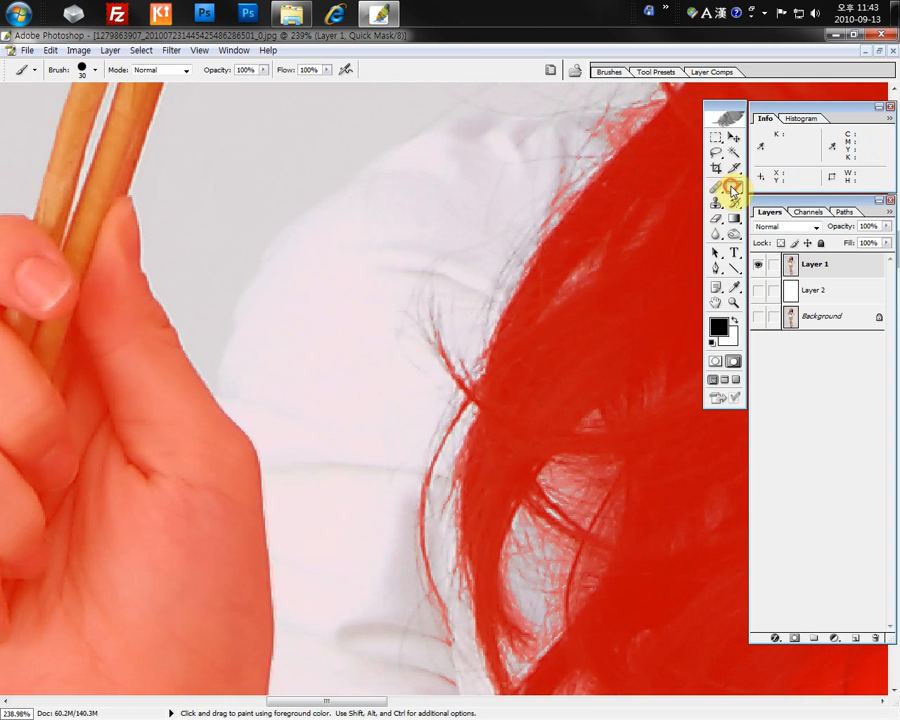
Step: Enlarge the brush to 60 px and paint the shirt's shoulder and upper sleeve into the Quick Mask between the hair and the raised hand
{"action": "mouse_move", "coordinate": [516, 206]}
{"action": "left_mouse_down"}
{"action": "mouse_move", "coordinate": [394, 288]}
{"action": "mouse_move", "coordinate": [475, 202]}
{"action": "mouse_move", "coordinate": [444, 211]}
{"action": "mouse_move", "coordinate": [447, 242]}
{"action": "mouse_move", "coordinate": [408, 326]}
{"action": "mouse_move", "coordinate": [450, 347]}
{"action": "mouse_move", "coordinate": [546, 244]}
{"action": "mouse_move", "coordinate": [594, 248]}
{"action": "mouse_move", "coordinate": [544, 295]}
{"action": "mouse_move", "coordinate": [601, 166]}
{"action": "mouse_move", "coordinate": [500, 231]}
{"action": "mouse_move", "coordinate": [492, 245]}
{"action": "mouse_move", "coordinate": [551, 214]}
{"action": "mouse_move", "coordinate": [313, 440]}
{"action": "mouse_move", "coordinate": [281, 413]}
{"action": "mouse_move", "coordinate": [421, 302]}
{"action": "mouse_move", "coordinate": [410, 328]}
{"action": "mouse_move", "coordinate": [258, 402]}
{"action": "mouse_move", "coordinate": [465, 235]}
{"action": "mouse_move", "coordinate": [459, 253]}
{"action": "mouse_move", "coordinate": [471, 256]}
{"action": "mouse_move", "coordinate": [430, 290]}
{"action": "mouse_move", "coordinate": [443, 279]}
{"action": "mouse_move", "coordinate": [452, 218]}
{"action": "mouse_move", "coordinate": [296, 344]}
{"action": "mouse_move", "coordinate": [321, 322]}
{"action": "mouse_move", "coordinate": [240, 372]}
{"action": "mouse_move", "coordinate": [207, 407]}
{"action": "left_mouse_up"}
{"action": "mouse_move", "coordinate": [208, 413]}
{"action": "left_mouse_down"}
{"action": "mouse_move", "coordinate": [215, 382]}
{"action": "mouse_move", "coordinate": [148, 448]}
{"action": "mouse_move", "coordinate": [134, 447]}
{"action": "mouse_move", "coordinate": [183, 427]}
{"action": "mouse_move", "coordinate": [117, 470]}
{"action": "mouse_move", "coordinate": [118, 458]}
{"action": "mouse_move", "coordinate": [126, 455]}
{"action": "mouse_move", "coordinate": [86, 512]}
{"action": "left_mouse_up"}
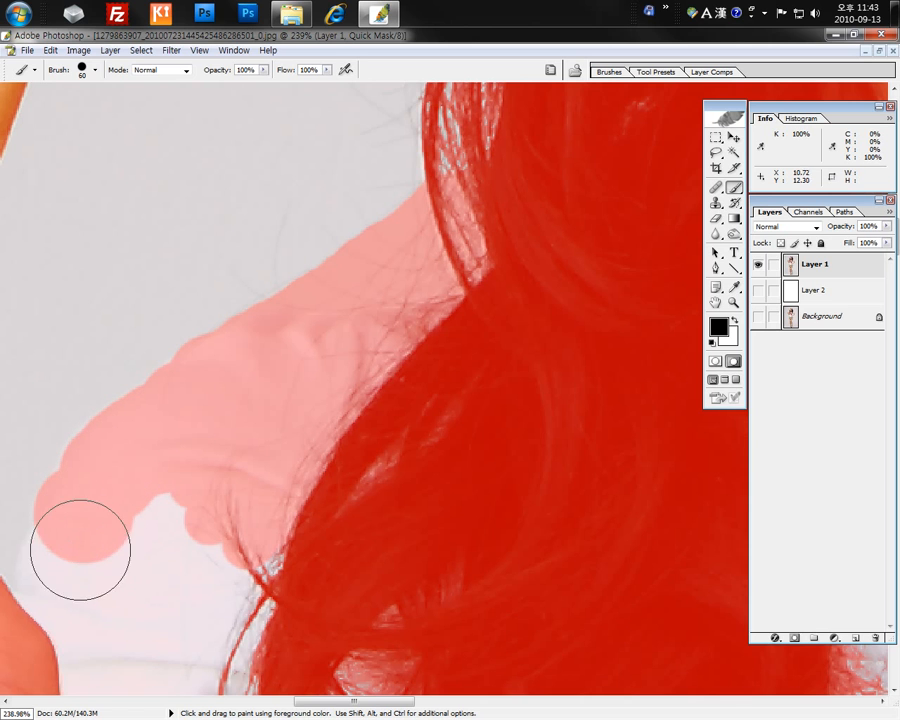
{"action": "mouse_move", "coordinate": [65, 579]}
{"action": "left_mouse_down"}
{"action": "mouse_move", "coordinate": [77, 555]}
{"action": "mouse_move", "coordinate": [166, 524]}
{"action": "left_mouse_up"}
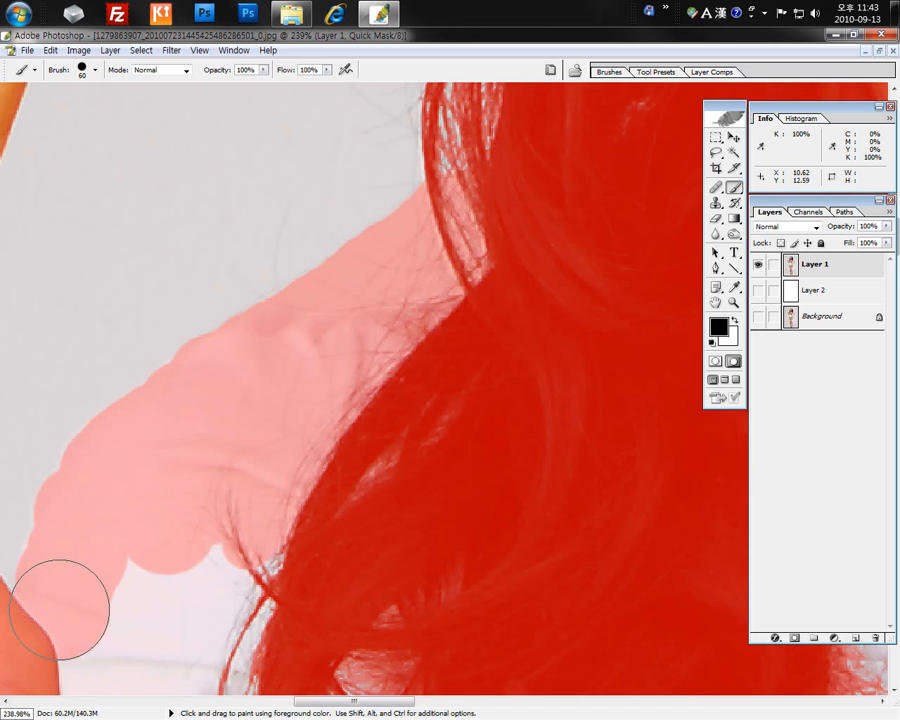
{"action": "left_click_drag", "start_coordinate": [137, 603], "coordinate": [263, 346]}
{"action": "left_click", "coordinate": [205, 410]}
{"action": "mouse_move", "coordinate": [194, 430]}
{"action": "left_mouse_down"}
{"action": "mouse_move", "coordinate": [283, 295]}
{"action": "mouse_move", "coordinate": [297, 300]}
{"action": "mouse_move", "coordinate": [278, 362]}
{"action": "mouse_move", "coordinate": [340, 257]}
{"action": "mouse_move", "coordinate": [283, 296]}
{"action": "left_mouse_up"}
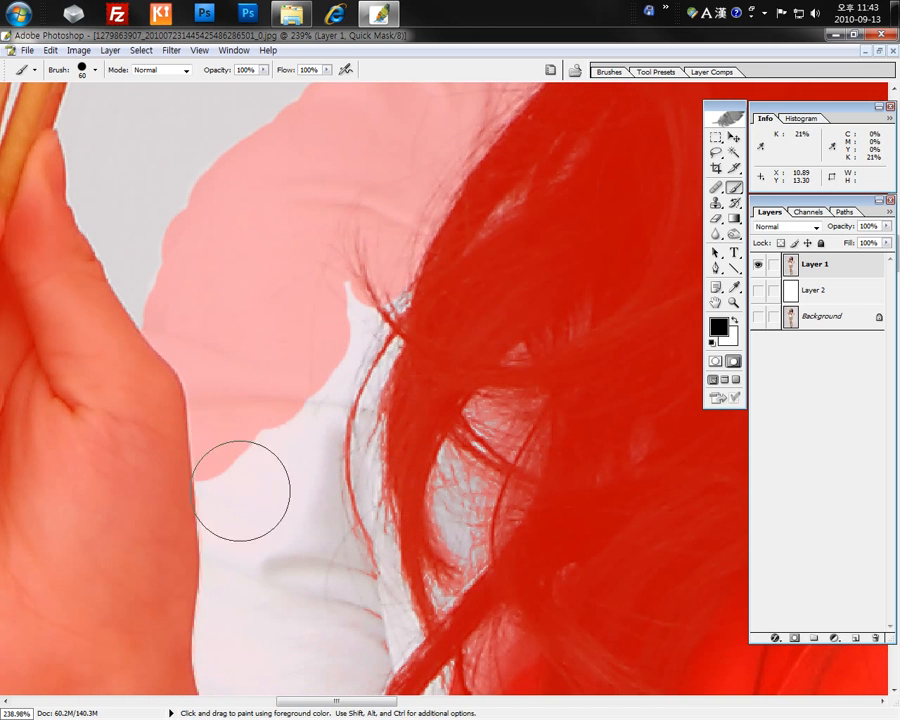
Step: Paint the rest of the sleeve beside the wrist and the gaps between the hanging hair strands into the mask
{"action": "left_click_drag", "start_coordinate": [281, 362], "coordinate": [287, 538]}
{"action": "mouse_move", "coordinate": [310, 483]}
{"action": "left_mouse_down"}
{"action": "mouse_move", "coordinate": [311, 550]}
{"action": "mouse_move", "coordinate": [319, 621]}
{"action": "mouse_move", "coordinate": [282, 509]}
{"action": "mouse_move", "coordinate": [224, 471]}
{"action": "mouse_move", "coordinate": [225, 574]}
{"action": "mouse_move", "coordinate": [286, 319]}
{"action": "mouse_move", "coordinate": [333, 234]}
{"action": "mouse_move", "coordinate": [288, 436]}
{"action": "mouse_move", "coordinate": [392, 254]}
{"action": "left_mouse_up"}
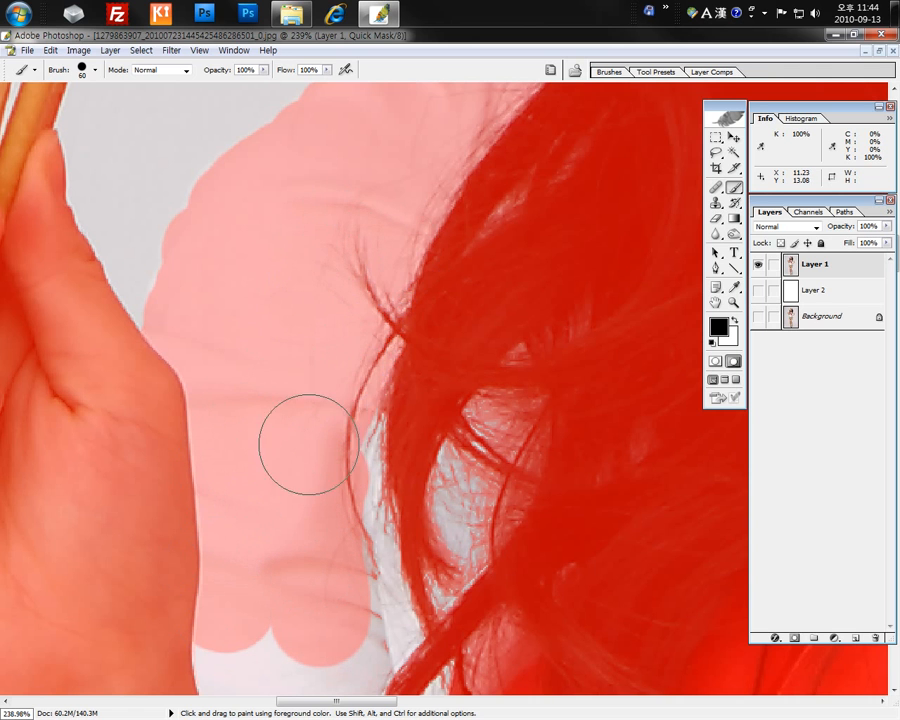
{"action": "mouse_move", "coordinate": [277, 518]}
{"action": "left_mouse_down"}
{"action": "mouse_move", "coordinate": [277, 173]}
{"action": "mouse_move", "coordinate": [259, 339]}
{"action": "left_mouse_up"}
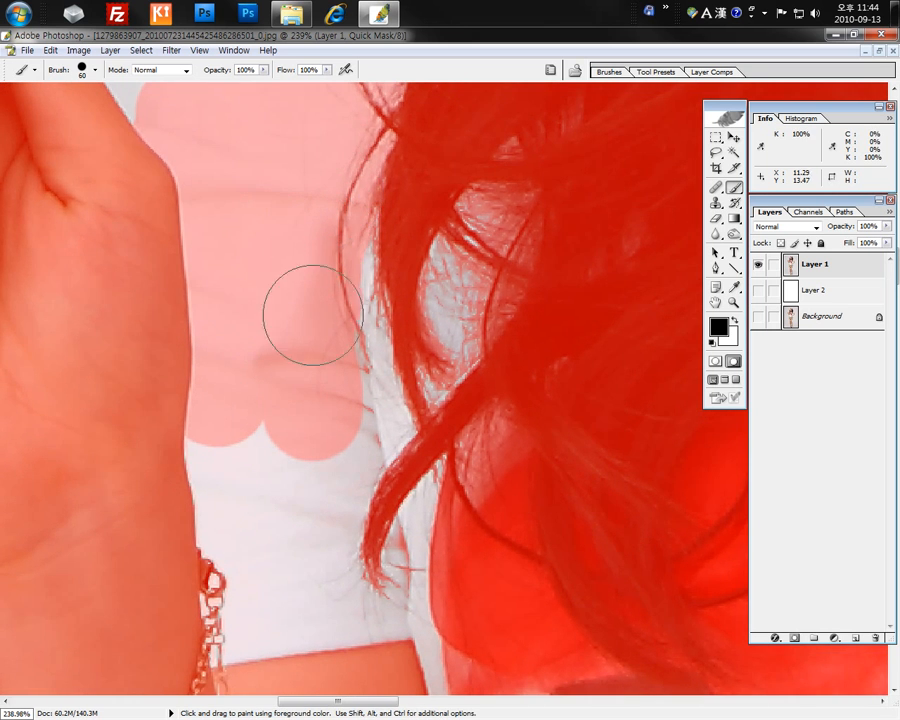
{"action": "key", "text": "ctrl+minus"}
{"action": "key", "text": "ctrl+minus"}
{"action": "key", "text": "ctrl+minus"}
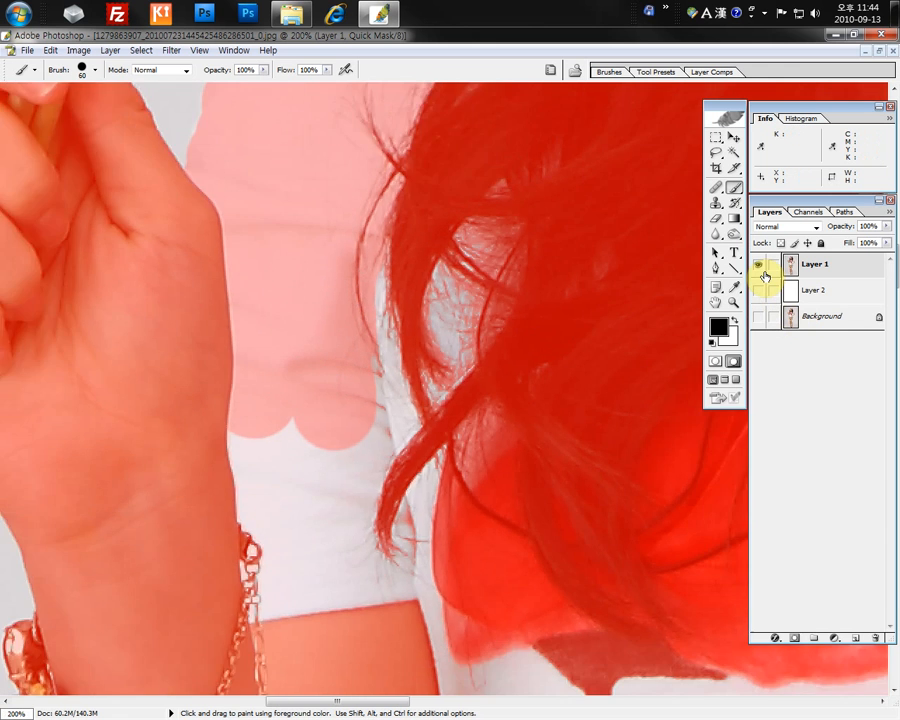
{"action": "key", "text": "ctrl+plus"}
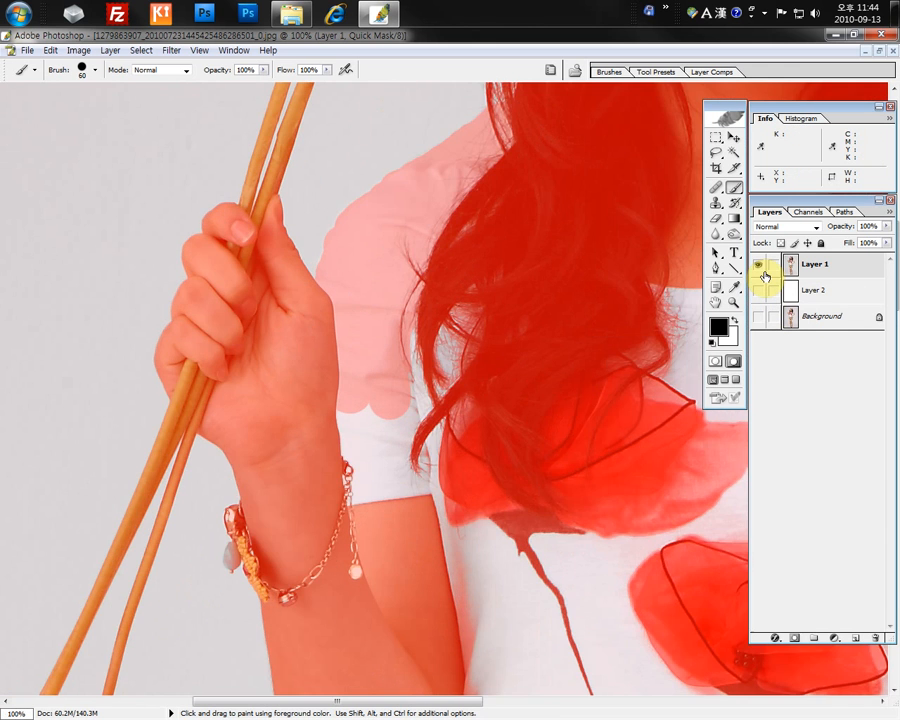
{"action": "key", "text": "ctrl+plus"}
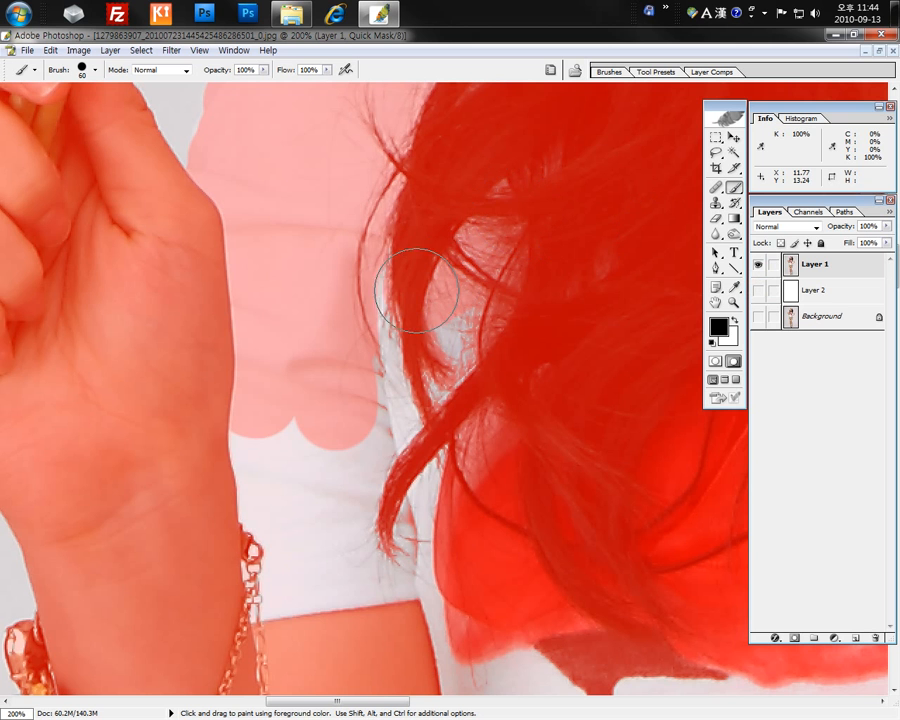
Step: Mask the shirt's side beside the bent arm with broad 60 px strokes, from below the flower down past the elbow crease
{"action": "mouse_move", "coordinate": [342, 322]}
{"action": "left_mouse_down"}
{"action": "mouse_move", "coordinate": [423, 399]}
{"action": "mouse_move", "coordinate": [466, 386]}
{"action": "mouse_move", "coordinate": [384, 478]}
{"action": "mouse_move", "coordinate": [233, 443]}
{"action": "mouse_move", "coordinate": [461, 511]}
{"action": "mouse_move", "coordinate": [353, 578]}
{"action": "mouse_move", "coordinate": [293, 597]}
{"action": "mouse_move", "coordinate": [383, 601]}
{"action": "mouse_move", "coordinate": [517, 556]}
{"action": "mouse_move", "coordinate": [447, 388]}
{"action": "mouse_move", "coordinate": [294, 90]}
{"action": "left_mouse_up"}
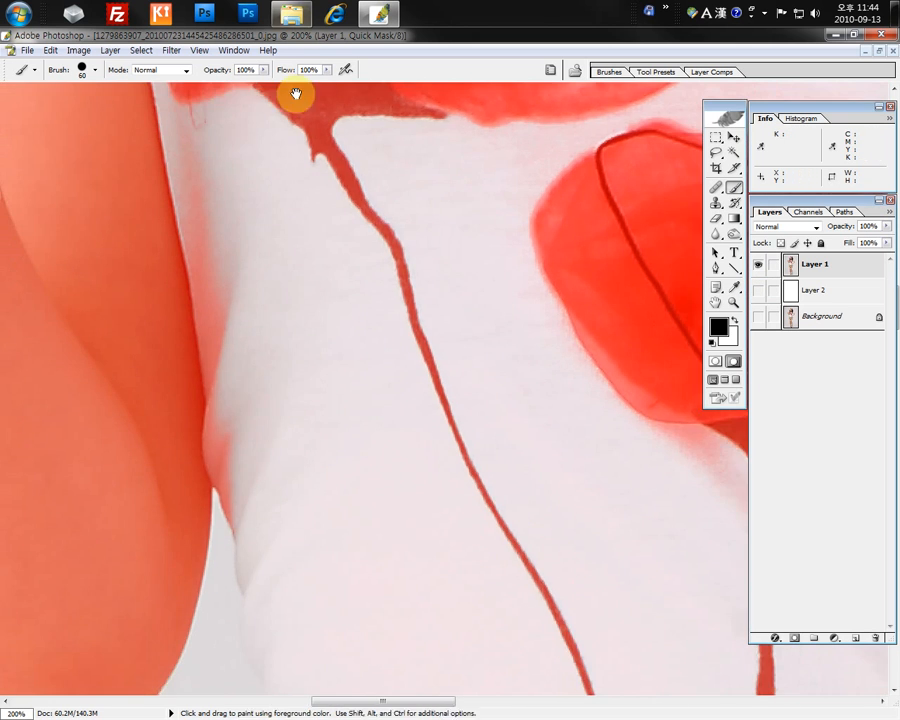
{"action": "left_click_drag", "start_coordinate": [263, 222], "coordinate": [358, 362]}
{"action": "mouse_move", "coordinate": [256, 150]}
{"action": "left_mouse_down"}
{"action": "mouse_move", "coordinate": [288, 379]}
{"action": "mouse_move", "coordinate": [305, 267]}
{"action": "mouse_move", "coordinate": [279, 280]}
{"action": "mouse_move", "coordinate": [505, 304]}
{"action": "mouse_move", "coordinate": [373, 363]}
{"action": "mouse_move", "coordinate": [436, 398]}
{"action": "left_mouse_up"}
{"action": "left_click_drag", "start_coordinate": [488, 508], "coordinate": [337, 243]}
{"action": "left_click_drag", "start_coordinate": [213, 145], "coordinate": [325, 358]}
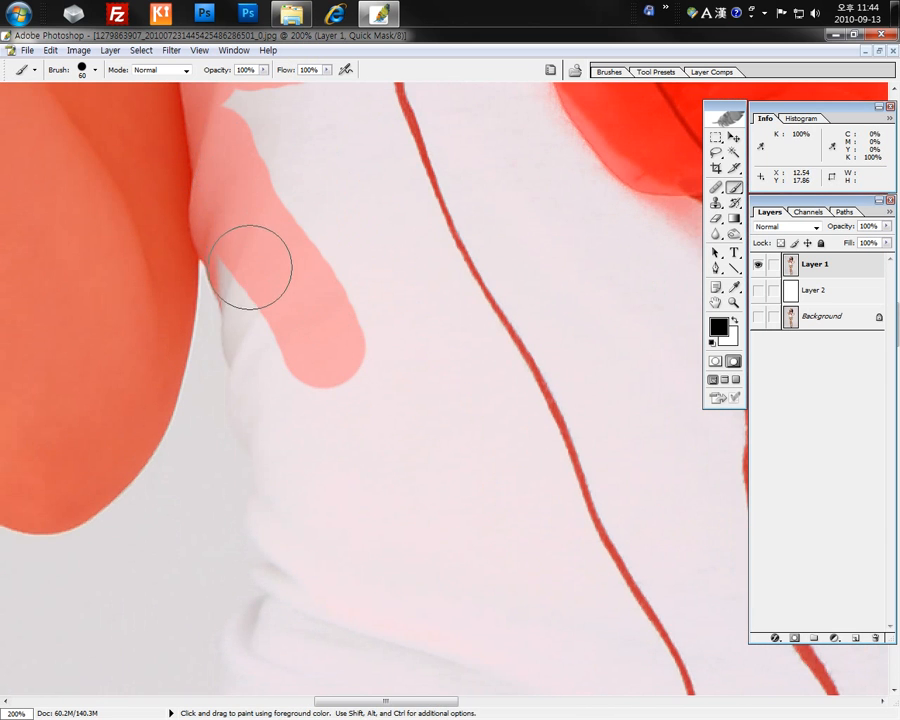
Step: Extend the mask down the shirt's side edge with overlapping 60 px dabs, from the elbow crease to the waist fold
{"action": "left_click", "coordinate": [230, 365], "text": "ctrl"}
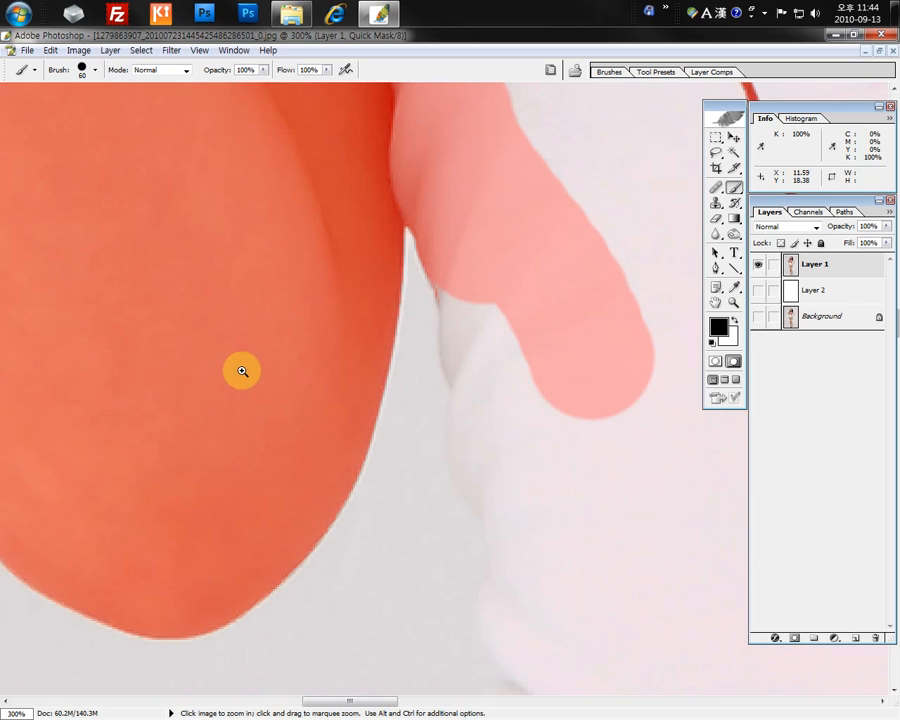
{"action": "left_click_drag", "start_coordinate": [550, 413], "coordinate": [440, 288]}
{"action": "mouse_move", "coordinate": [436, 211]}
{"action": "left_mouse_down"}
{"action": "mouse_move", "coordinate": [394, 152]}
{"action": "mouse_move", "coordinate": [414, 202]}
{"action": "mouse_move", "coordinate": [396, 206]}
{"action": "mouse_move", "coordinate": [412, 184]}
{"action": "mouse_move", "coordinate": [398, 186]}
{"action": "left_mouse_up"}
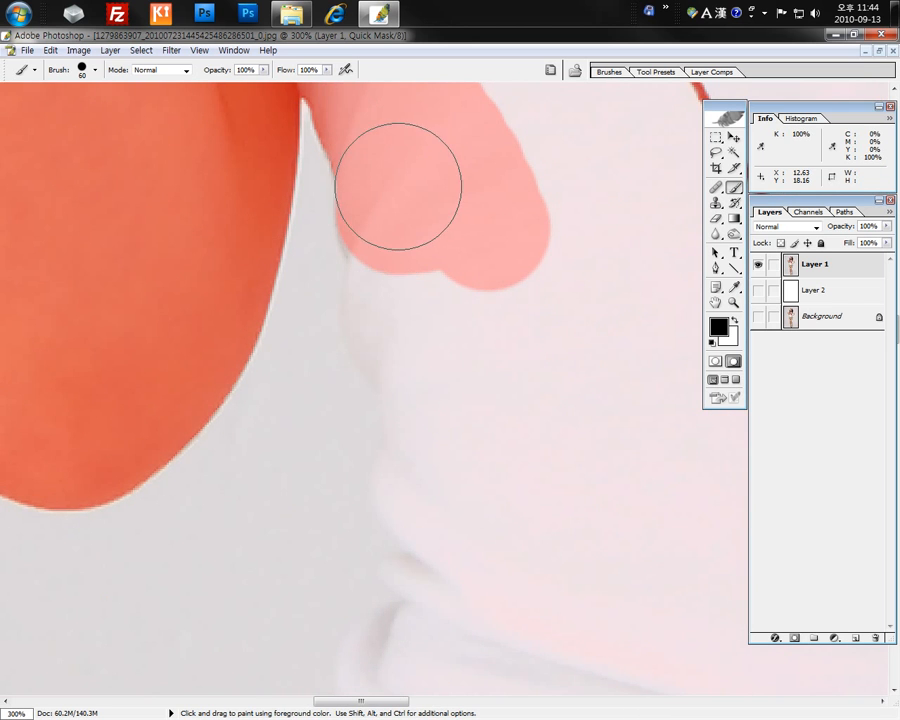
{"action": "left_click", "coordinate": [405, 292]}
{"action": "left_click", "coordinate": [410, 324]}
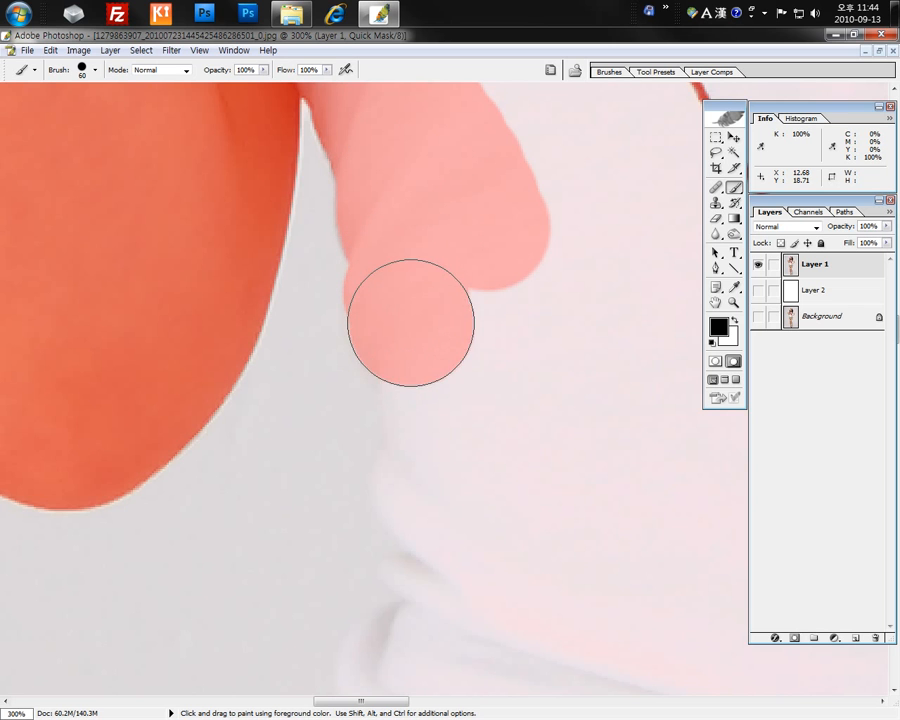
{"action": "left_click", "coordinate": [444, 394]}
{"action": "left_click", "coordinate": [450, 428]}
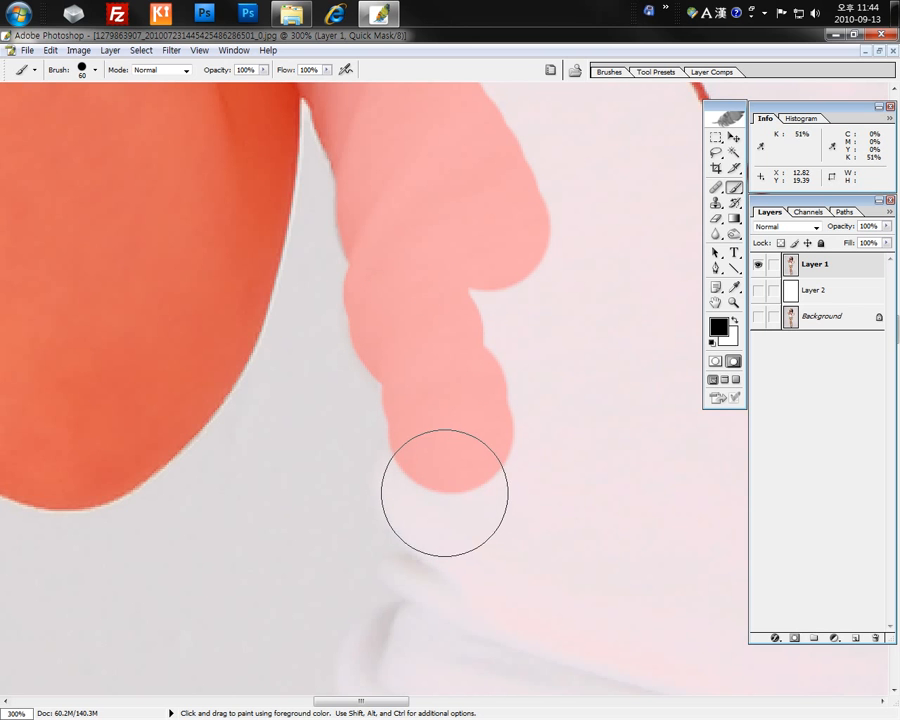
{"action": "left_click", "coordinate": [443, 491]}
{"action": "left_click", "coordinate": [468, 542]}
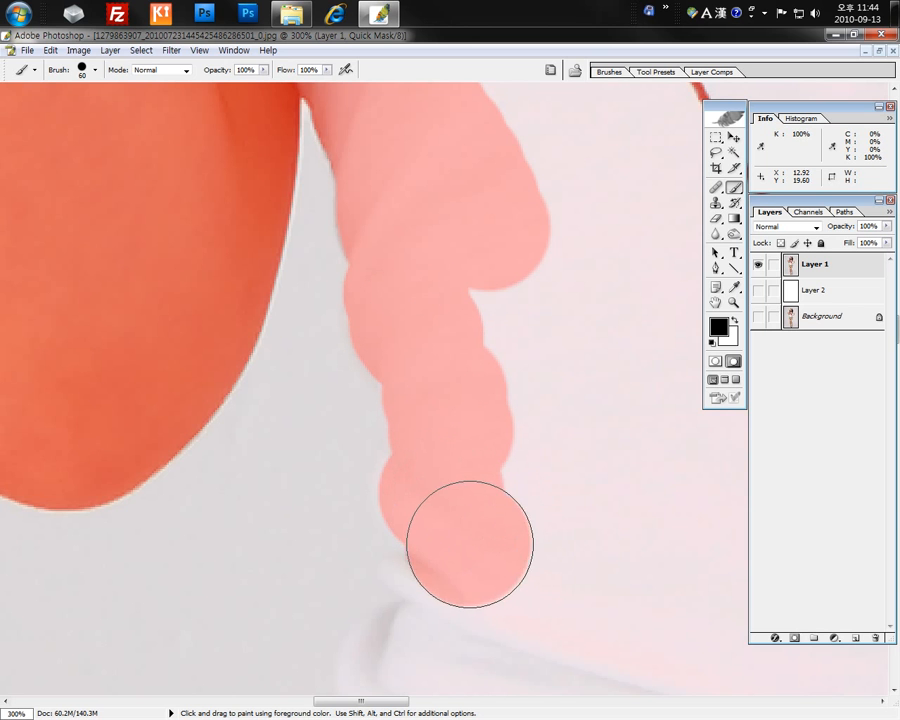
Step: Continue masking the shirt's side edge below the waist fold with 60 px dabs and a stroke toward the hem
{"action": "left_click_drag", "start_coordinate": [510, 579], "coordinate": [514, 192]}
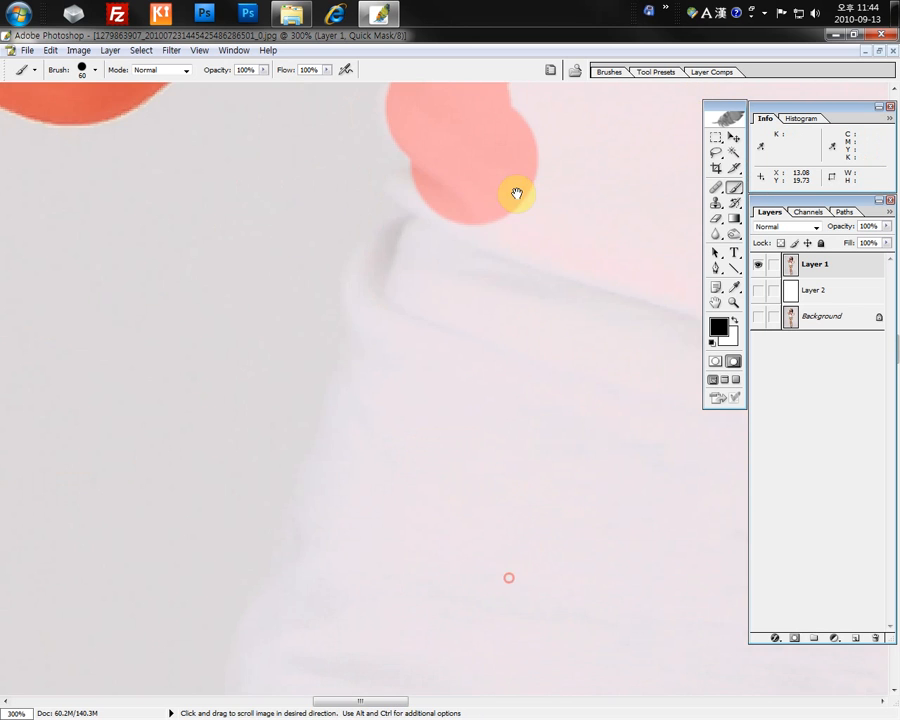
{"action": "left_click", "coordinate": [408, 279]}
{"action": "left_click", "coordinate": [411, 305]}
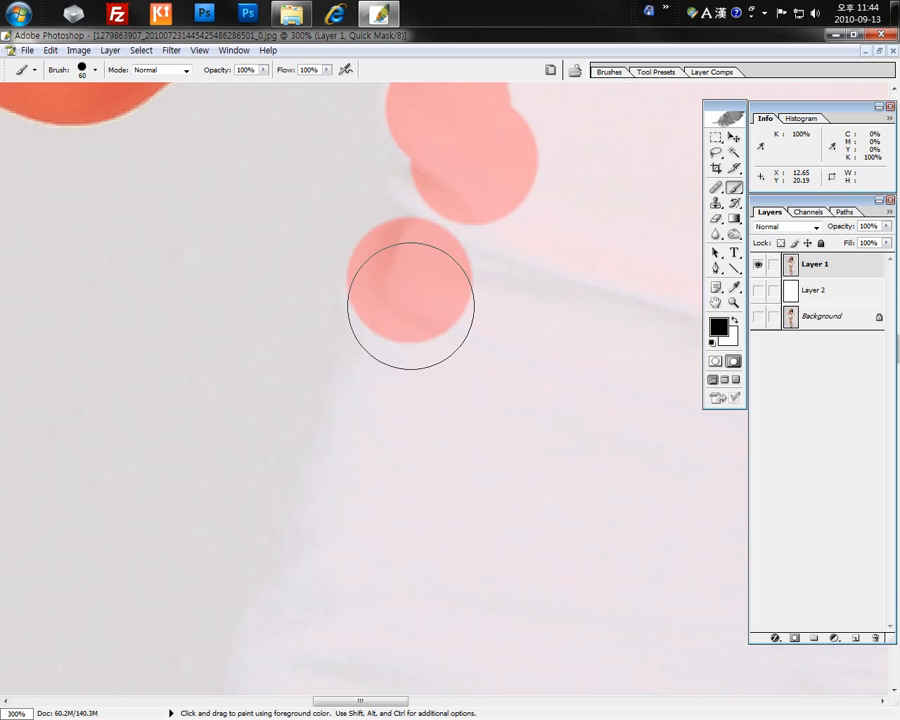
{"action": "left_click", "coordinate": [395, 396]}
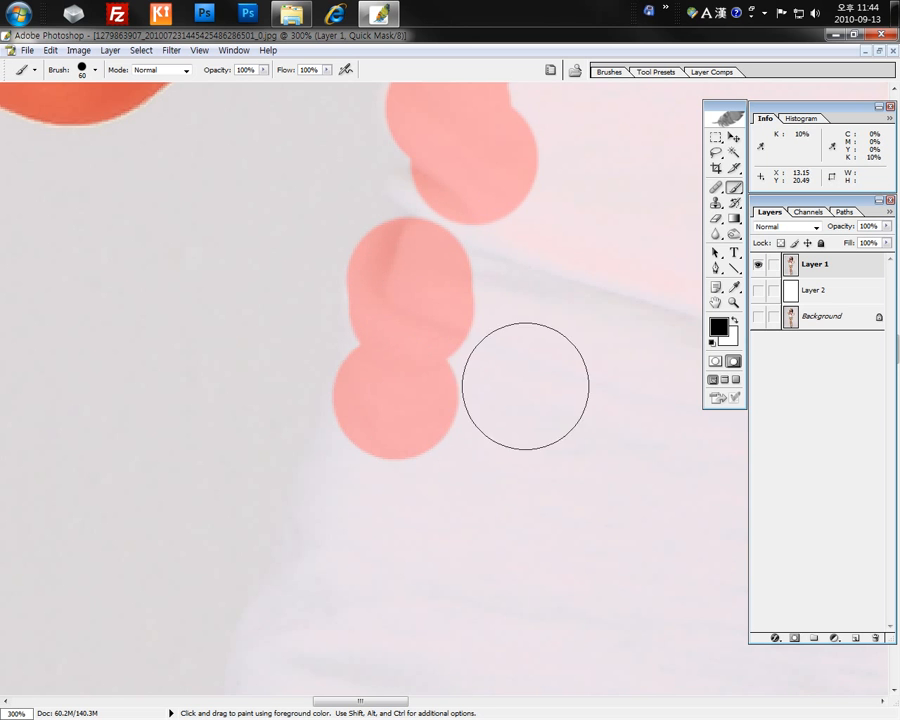
{"action": "key", "text": "v"}
{"action": "key", "text": "ctrl+minus"}
{"action": "key", "text": "ctrl+minus"}
{"action": "key", "text": "b"}
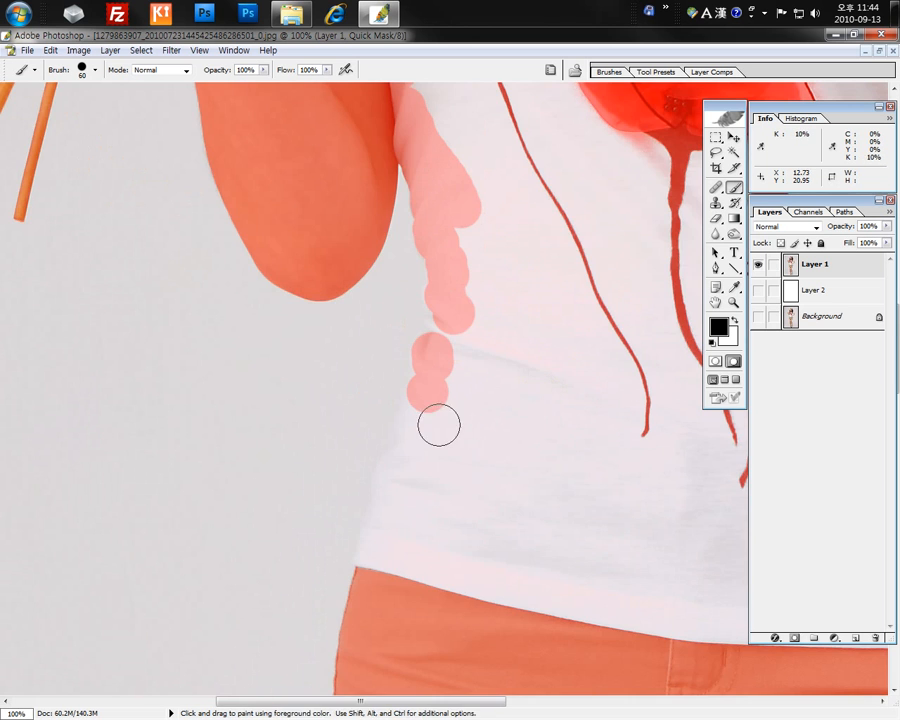
{"action": "left_click", "coordinate": [420, 419]}
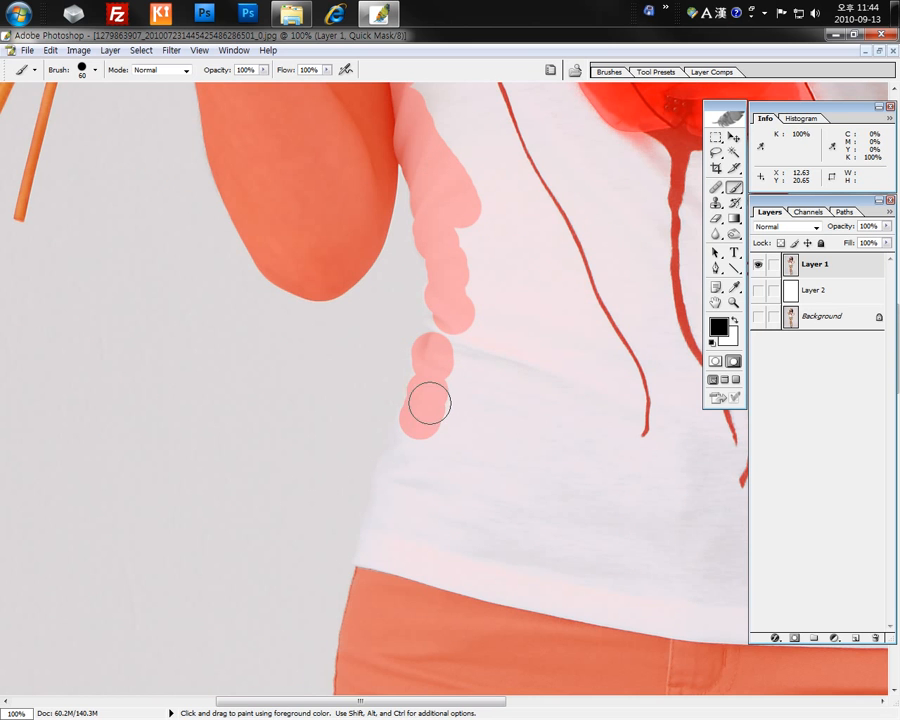
{"action": "mouse_move", "coordinate": [429, 403]}
{"action": "left_mouse_down"}
{"action": "mouse_move", "coordinate": [432, 374]}
{"action": "mouse_move", "coordinate": [436, 434]}
{"action": "mouse_move", "coordinate": [420, 432]}
{"action": "mouse_move", "coordinate": [420, 476]}
{"action": "left_mouse_up"}
Step: Mask the shirt's hem corner just above the waistband with a single 60 px dab
{"action": "key", "text": "v"}
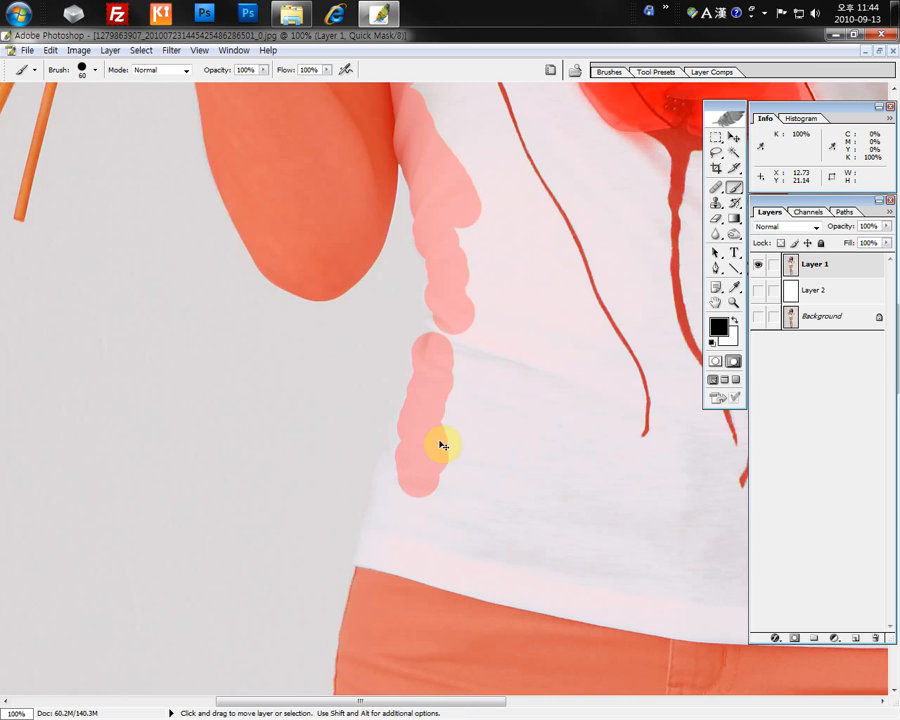
{"action": "key", "text": "z"}
{"action": "left_click", "coordinate": [410, 454]}
{"action": "left_click", "coordinate": [414, 454]}
{"action": "key", "text": "b"}
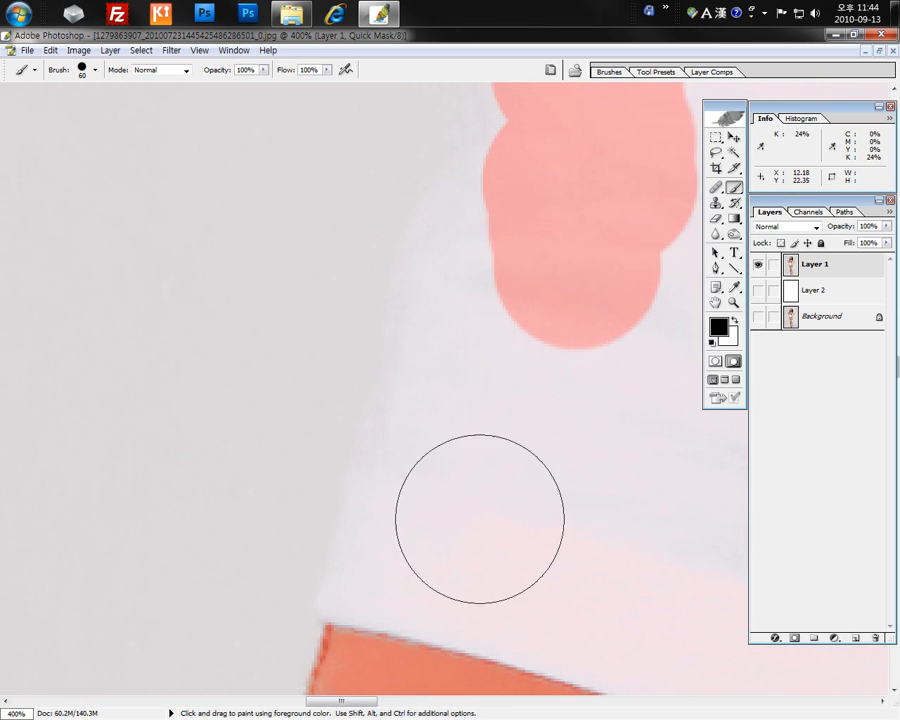
{"action": "left_click", "coordinate": [412, 590]}
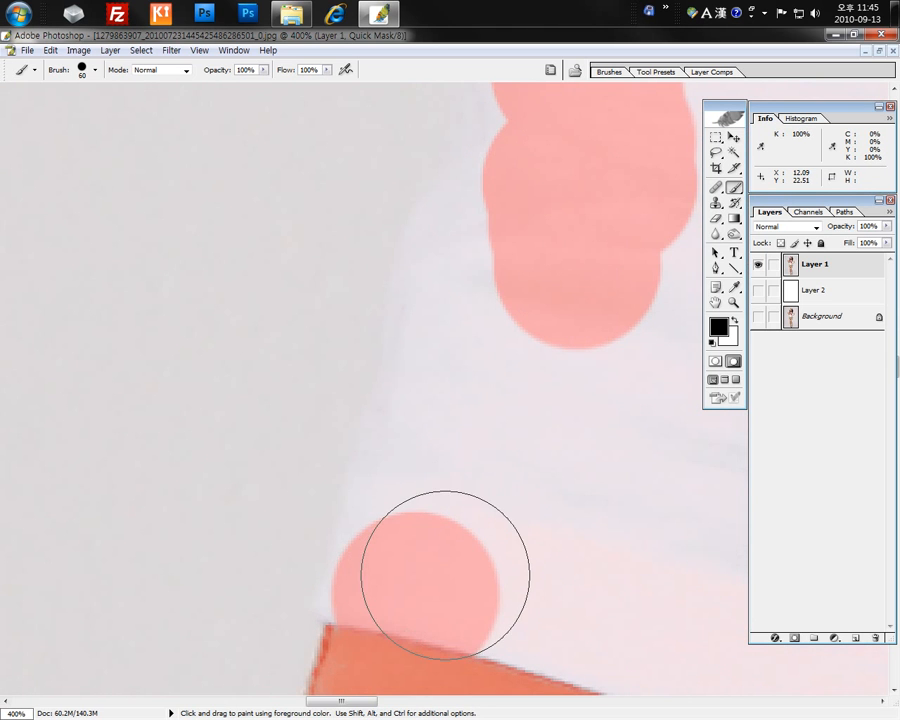
Step: Reduce the brush to 9 px, mask the shirt's edge from the hem corner up to the painted strip, and fill the waist fold gap
{"action": "key", "text": "bracketleft"}
{"action": "key", "text": "bracketleft"}
{"action": "key", "text": "bracketleft"}
{"action": "key", "text": "bracketleft"}
{"action": "key", "text": "bracketleft"}
{"action": "key", "text": "bracketleft"}
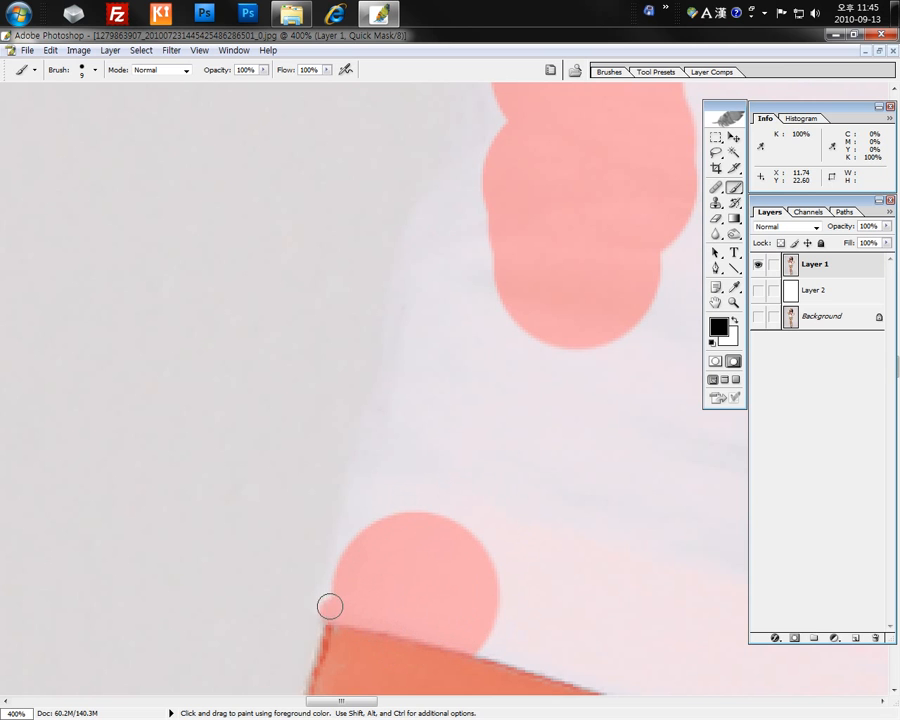
{"action": "left_click_drag", "start_coordinate": [341, 569], "coordinate": [349, 522]}
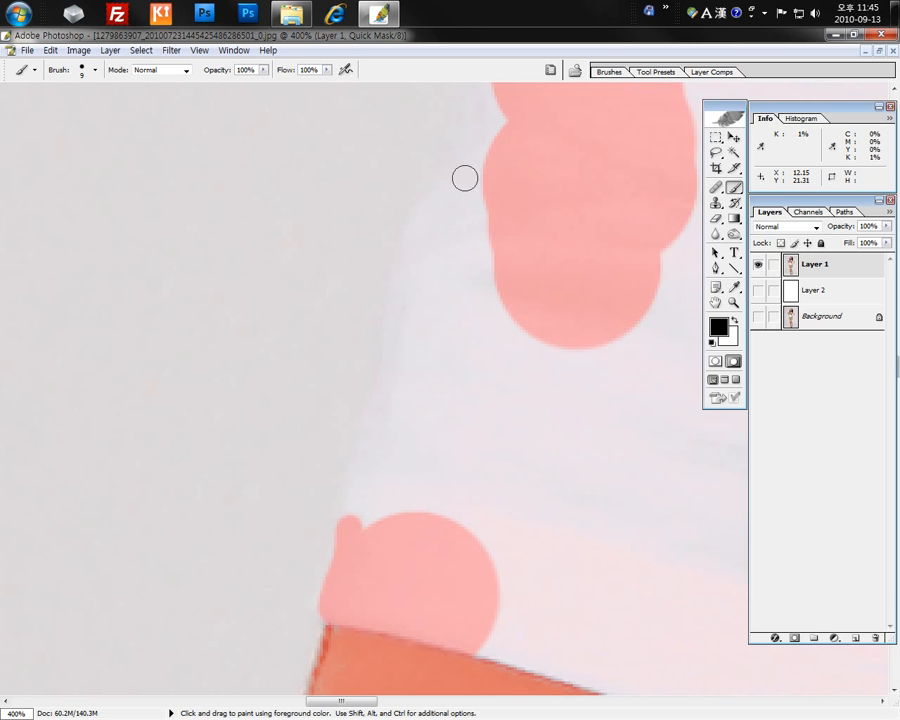
{"action": "mouse_move", "coordinate": [482, 163]}
{"action": "left_mouse_down"}
{"action": "mouse_move", "coordinate": [421, 227]}
{"action": "mouse_move", "coordinate": [351, 540]}
{"action": "mouse_move", "coordinate": [379, 487]}
{"action": "mouse_move", "coordinate": [437, 242]}
{"action": "mouse_move", "coordinate": [483, 184]}
{"action": "left_mouse_up"}
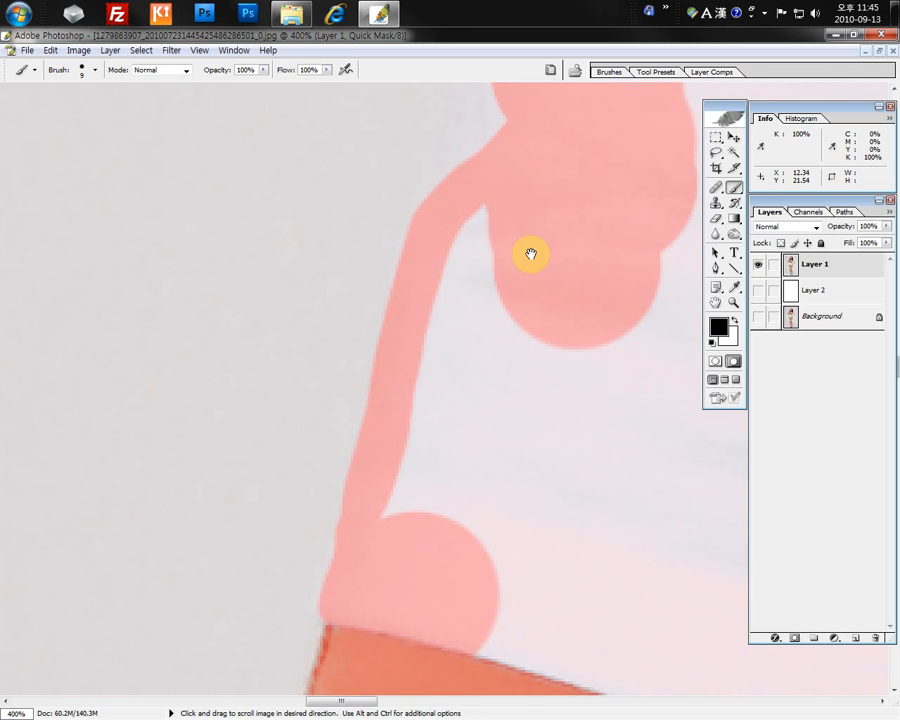
{"action": "mouse_move", "coordinate": [528, 252]}
{"action": "left_mouse_down"}
{"action": "mouse_move", "coordinate": [429, 476]}
{"action": "mouse_move", "coordinate": [339, 421]}
{"action": "mouse_move", "coordinate": [332, 350]}
{"action": "mouse_move", "coordinate": [293, 326]}
{"action": "left_mouse_up"}
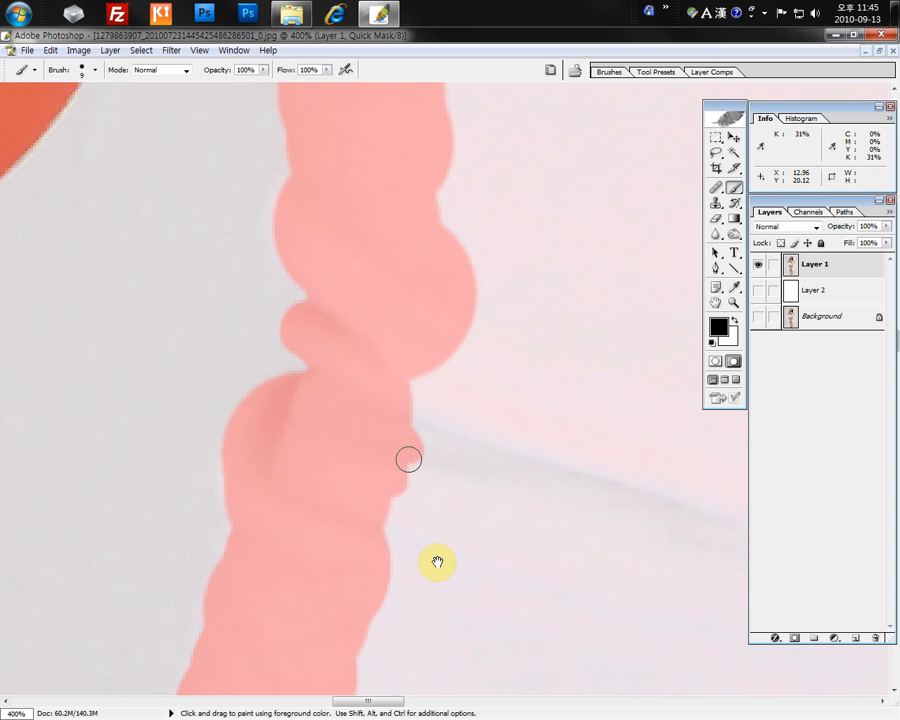
Step: Review the masked shirt edge at wider zoom and as a selection in Standard Mode, returning to Quick Mask
{"action": "left_click_drag", "start_coordinate": [436, 560], "coordinate": [465, 351]}
{"action": "key", "text": "ctrl+minus"}
{"action": "key", "text": "ctrl+minus"}
{"action": "key", "text": "ctrl+minus"}
{"action": "key", "text": "ctrl+minus"}
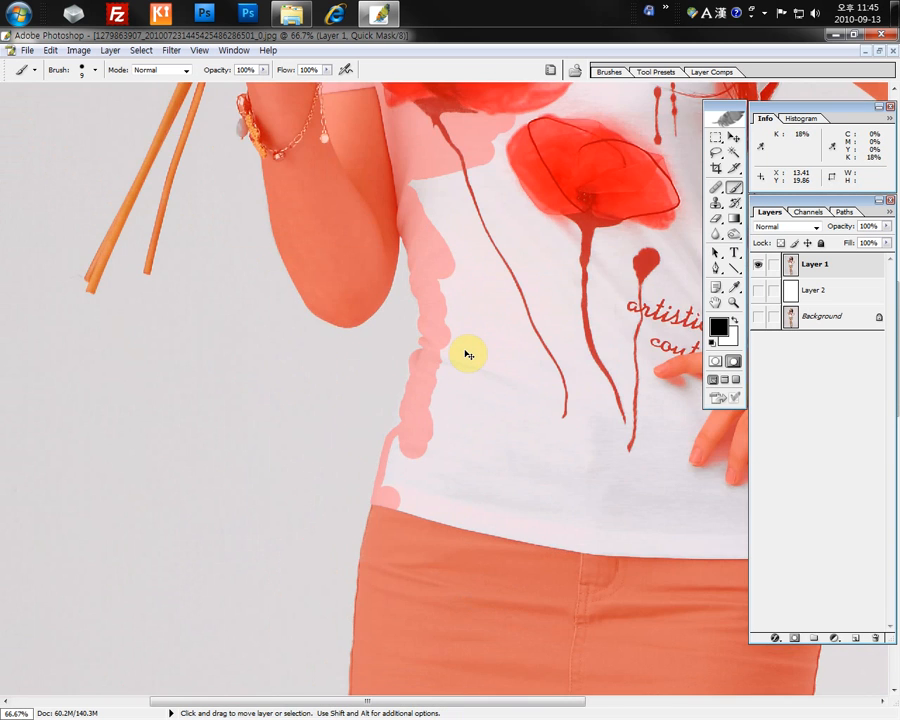
{"action": "key", "text": "ctrl+plus"}
{"action": "key", "text": "ctrl+plus"}
{"action": "key", "text": "ctrl+plus"}
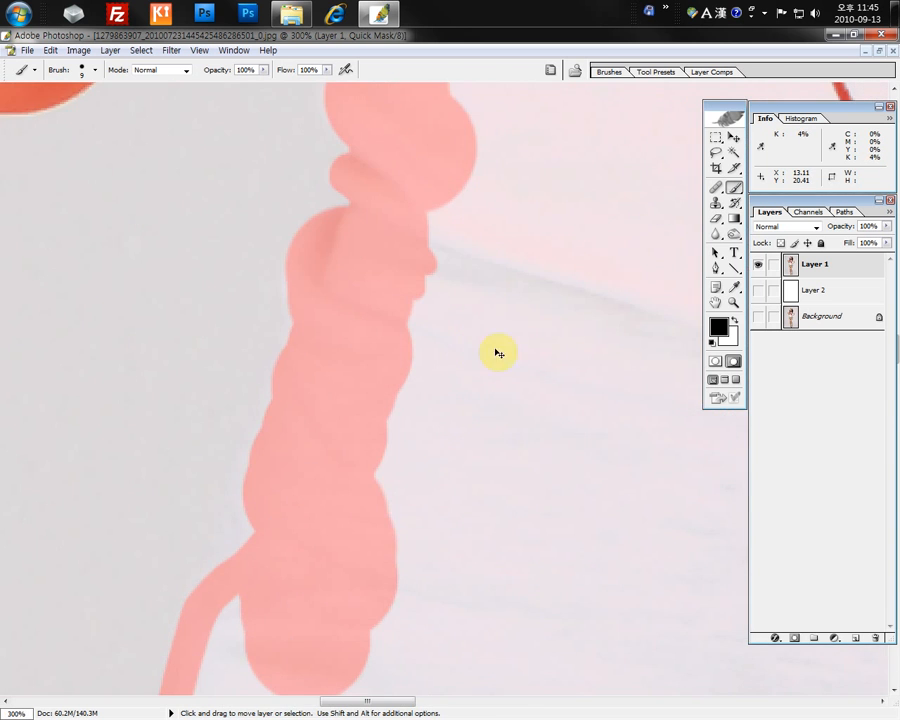
{"action": "left_click", "coordinate": [718, 363]}
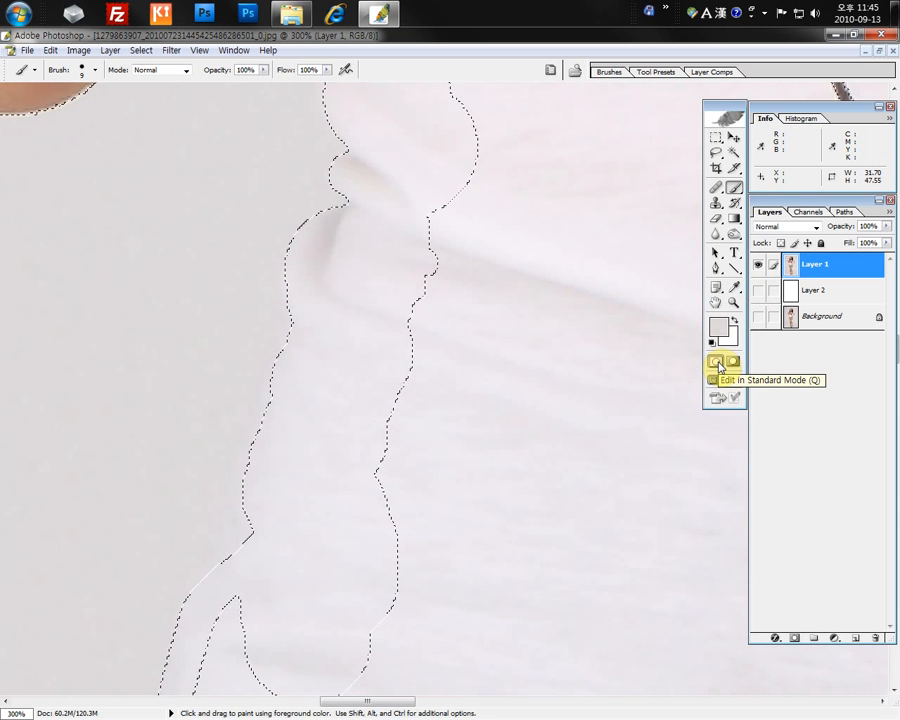
{"action": "left_click", "coordinate": [733, 362]}
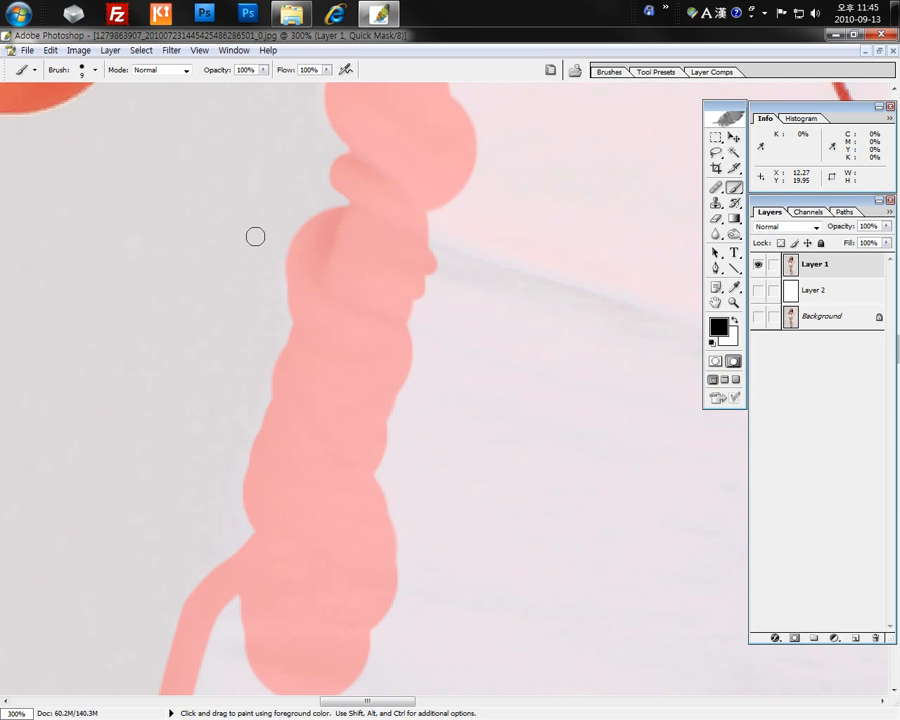
Step: Switch to white and erase the mask spill outside the shirt edge just below the waist fold, enlarging the brush to 30 px
{"action": "left_click", "coordinate": [735, 320]}
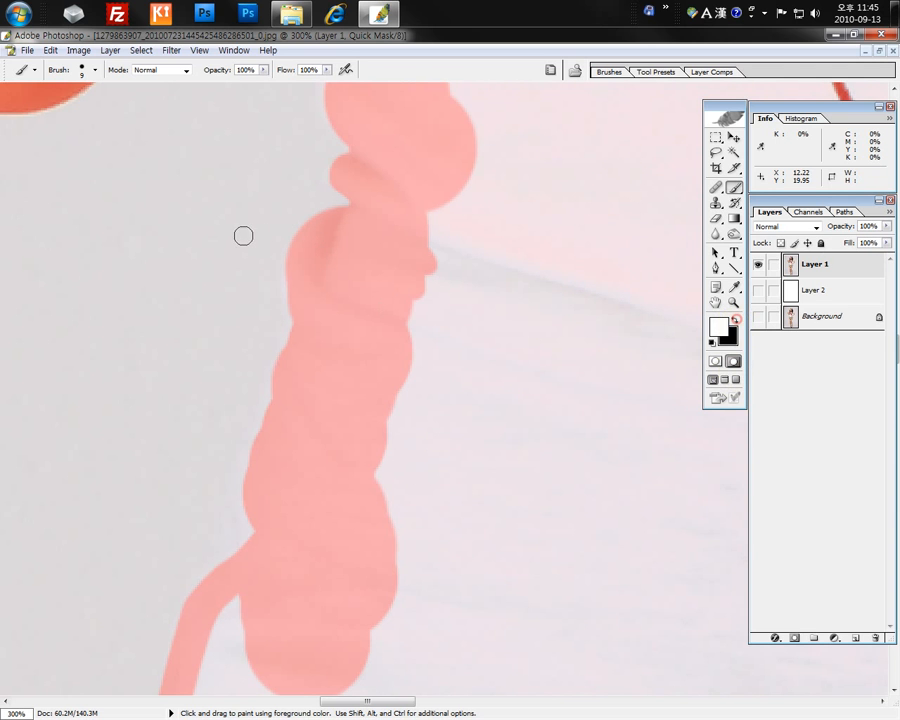
{"action": "mouse_move", "coordinate": [300, 222]}
{"action": "left_mouse_down"}
{"action": "mouse_move", "coordinate": [283, 257]}
{"action": "mouse_move", "coordinate": [320, 209]}
{"action": "mouse_move", "coordinate": [298, 217]}
{"action": "mouse_move", "coordinate": [266, 283]}
{"action": "left_mouse_up"}
{"action": "key", "text": "bracketright"}
{"action": "key", "text": "bracketright"}
{"action": "key", "text": "bracketright"}
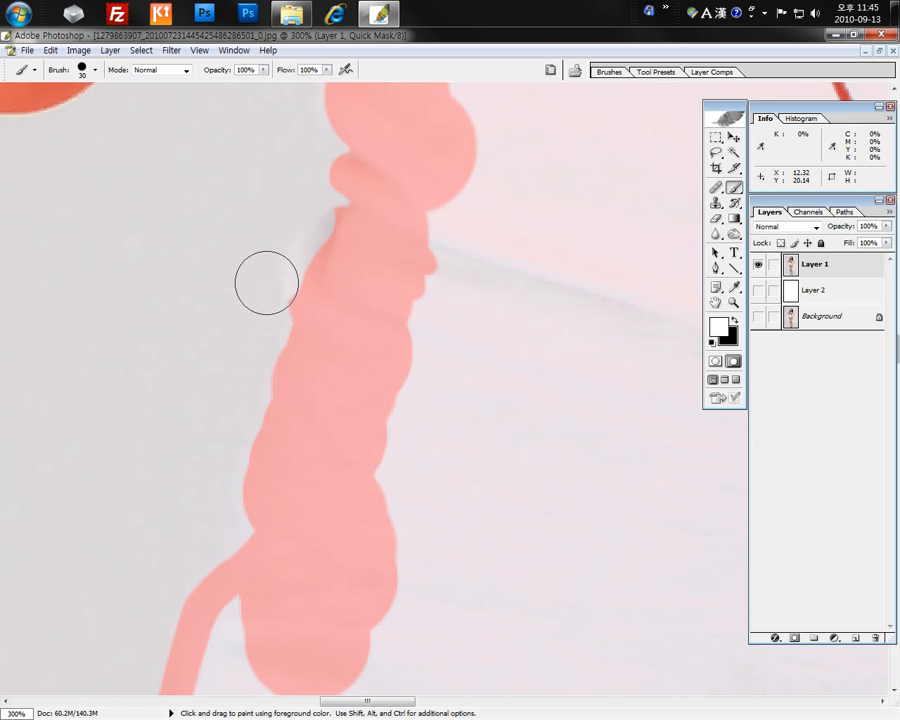
Step: Try to trim the mask further inward just below the waist fold with a 10 px white brush
{"action": "key", "text": "bracketleft"}
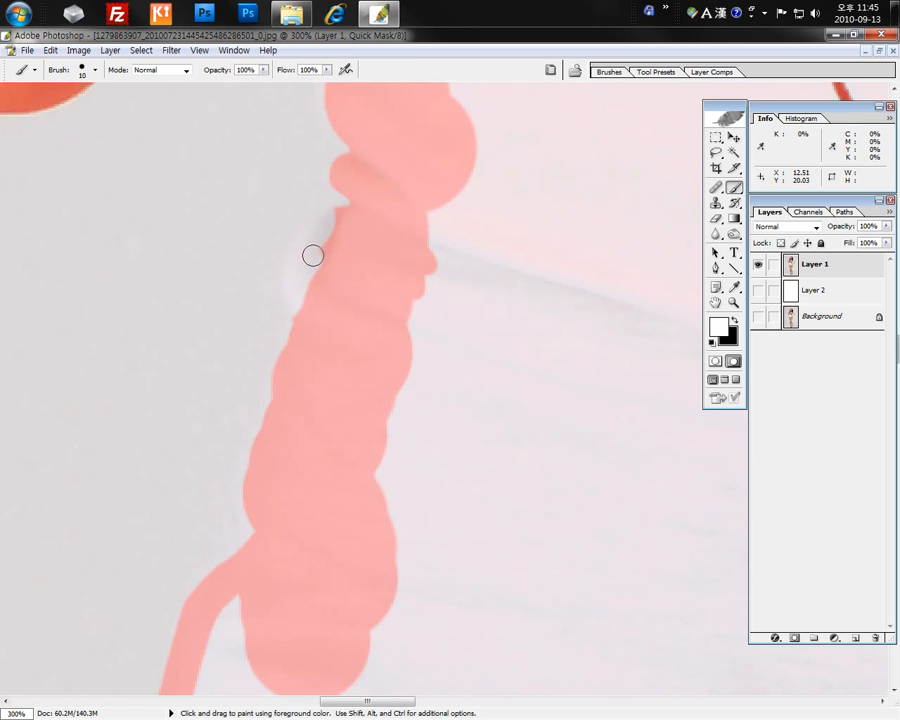
{"action": "mouse_move", "coordinate": [327, 238]}
{"action": "left_mouse_down"}
{"action": "mouse_move", "coordinate": [328, 274]}
{"action": "mouse_move", "coordinate": [343, 212]}
{"action": "left_mouse_up"}
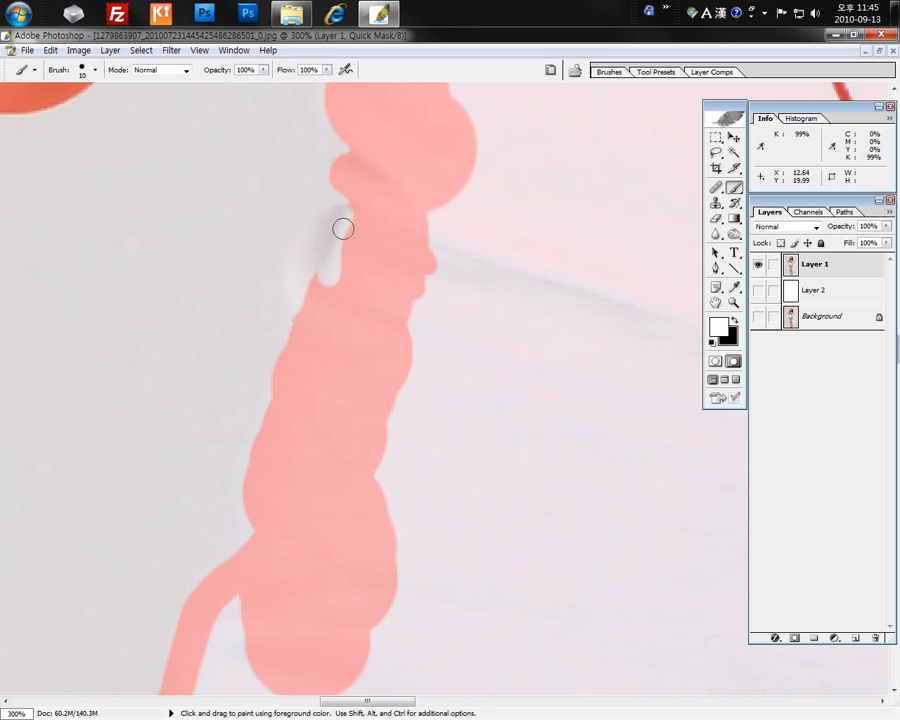
{"action": "key", "text": "ctrl+alt+z"}
{"action": "key", "text": "ctrl+alt+z"}
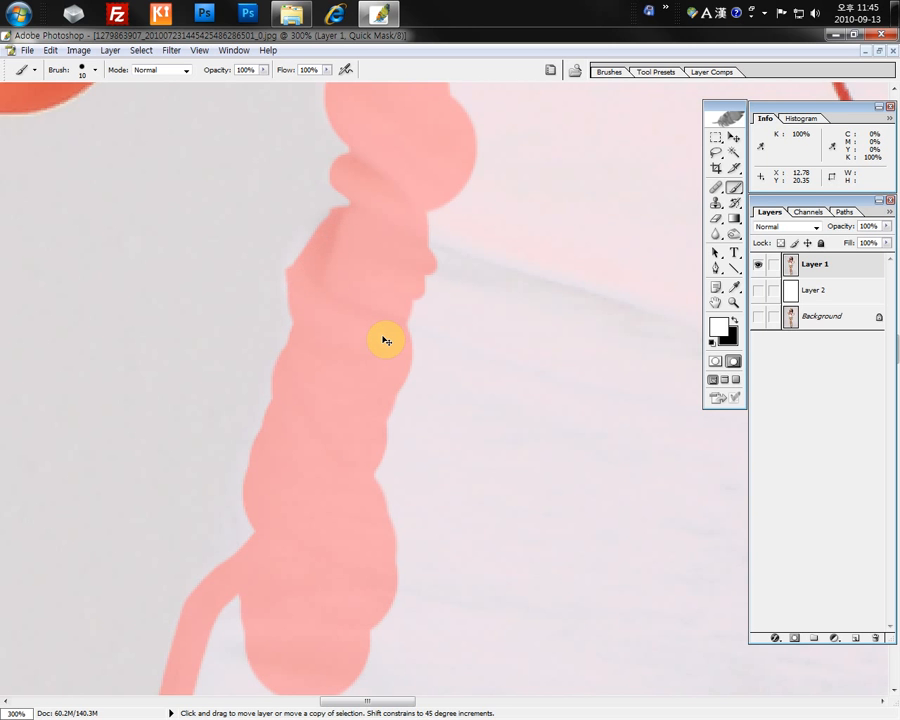
Step: Switch to black and mask the shirt's side edge below the hand on the hip, from hem corner to wrist
{"action": "scroll", "coordinate": [427, 344], "scroll_direction": "down", "scroll_amount": 4}
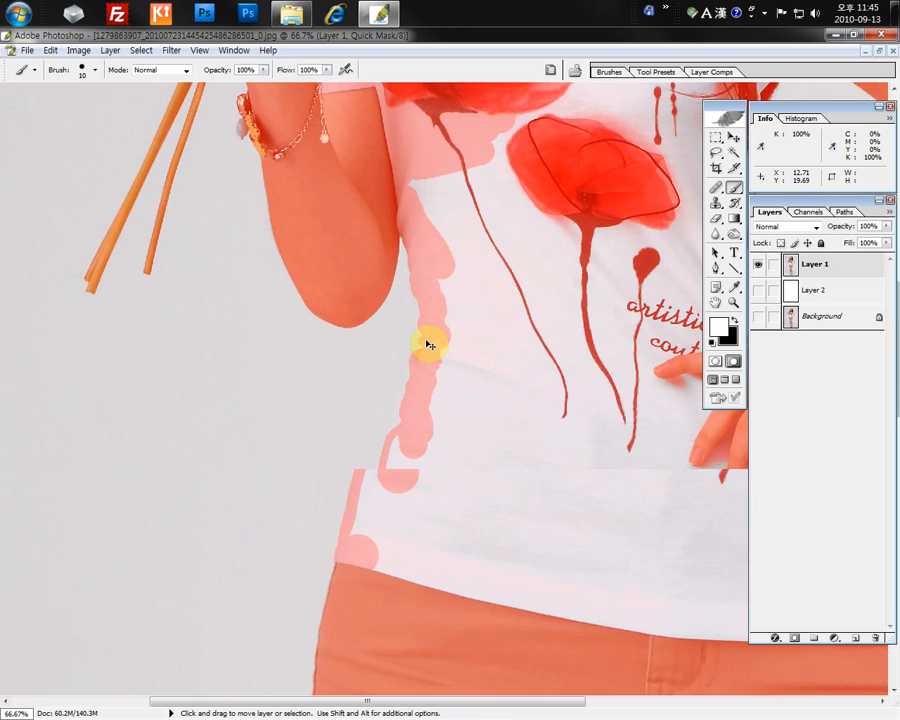
{"action": "left_click_drag", "start_coordinate": [514, 486], "coordinate": [227, 514]}
{"action": "left_click_drag", "start_coordinate": [405, 419], "coordinate": [504, 563]}
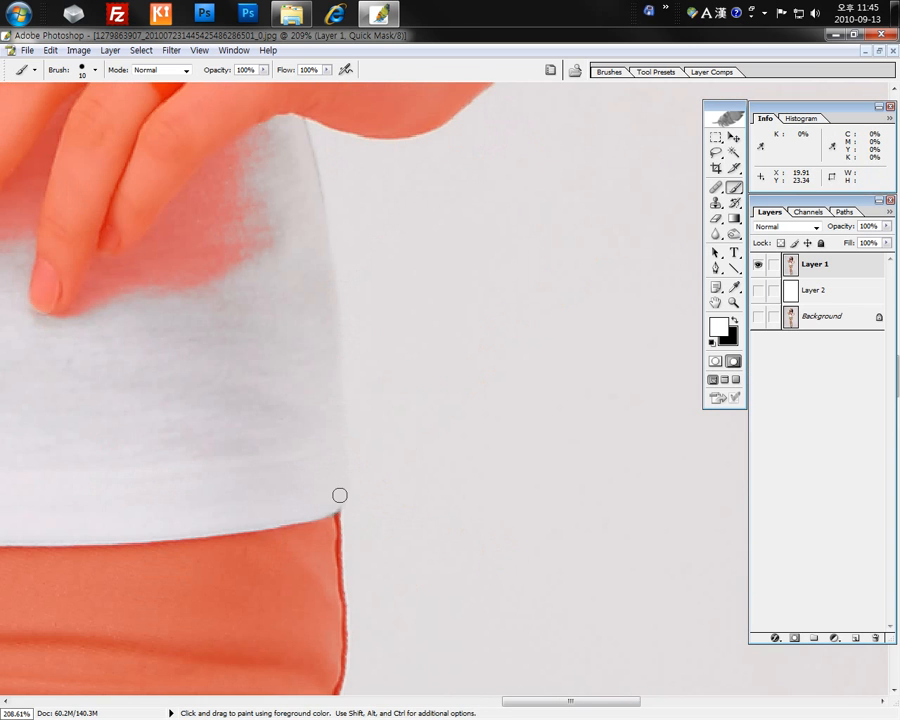
{"action": "left_click", "coordinate": [734, 320]}
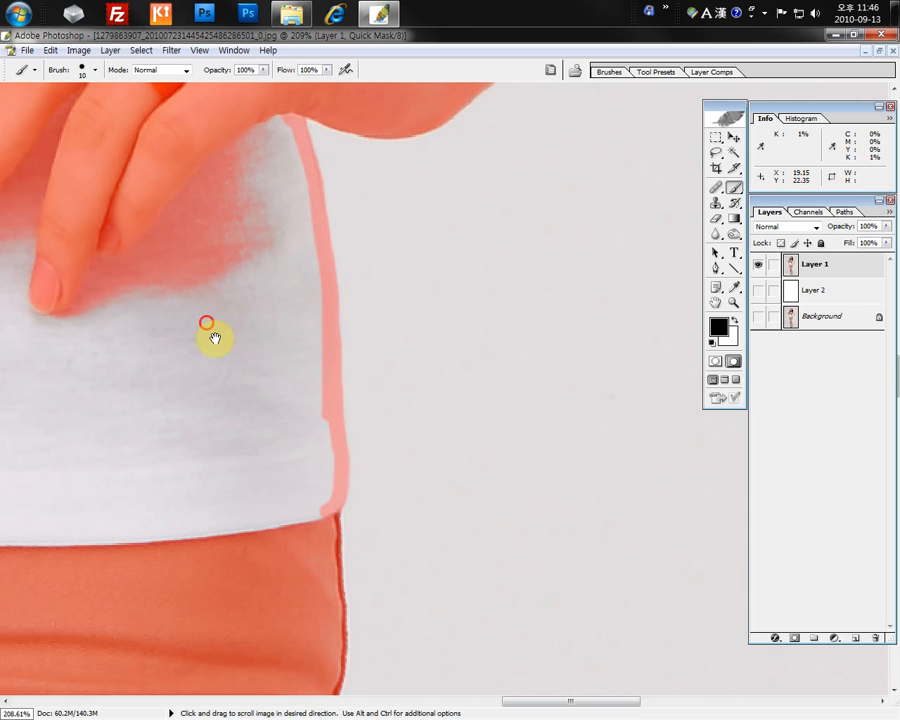
Step: Mask the shirt's side edge from above the hip hand up to the hair ends with the 10 px brush
{"action": "left_click_drag", "start_coordinate": [211, 331], "coordinate": [344, 569]}
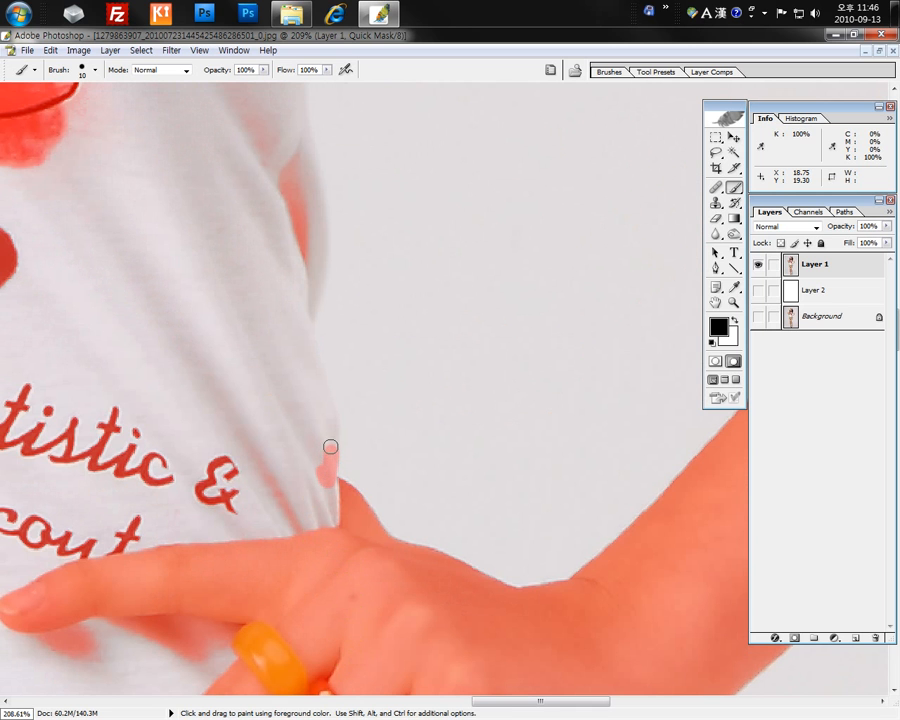
{"action": "left_click_drag", "start_coordinate": [325, 404], "coordinate": [309, 354]}
{"action": "left_click_drag", "start_coordinate": [230, 376], "coordinate": [207, 683]}
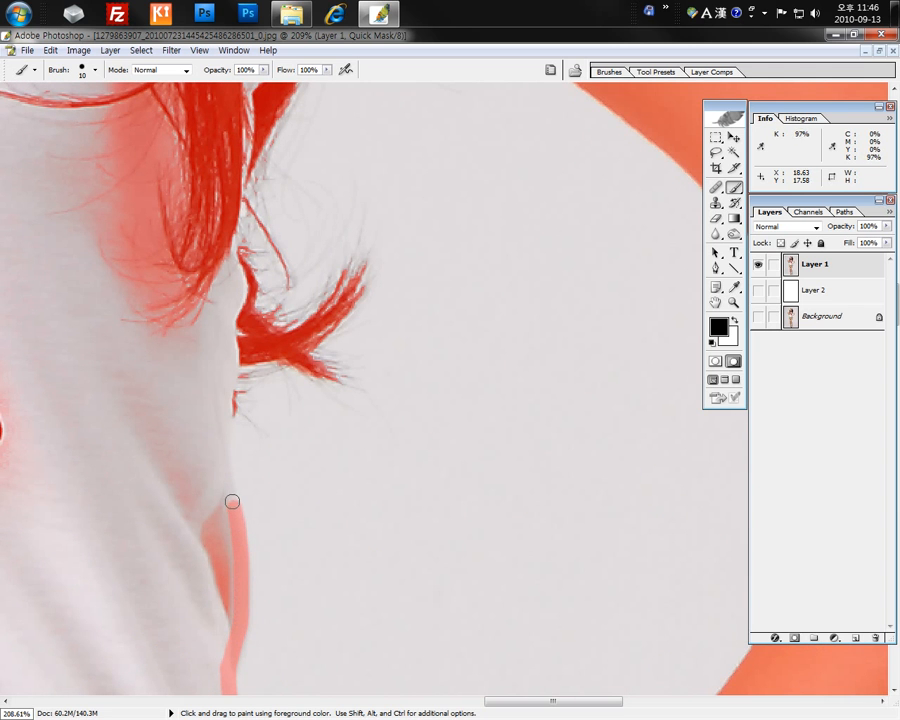
{"action": "left_click_drag", "start_coordinate": [215, 410], "coordinate": [179, 482]}
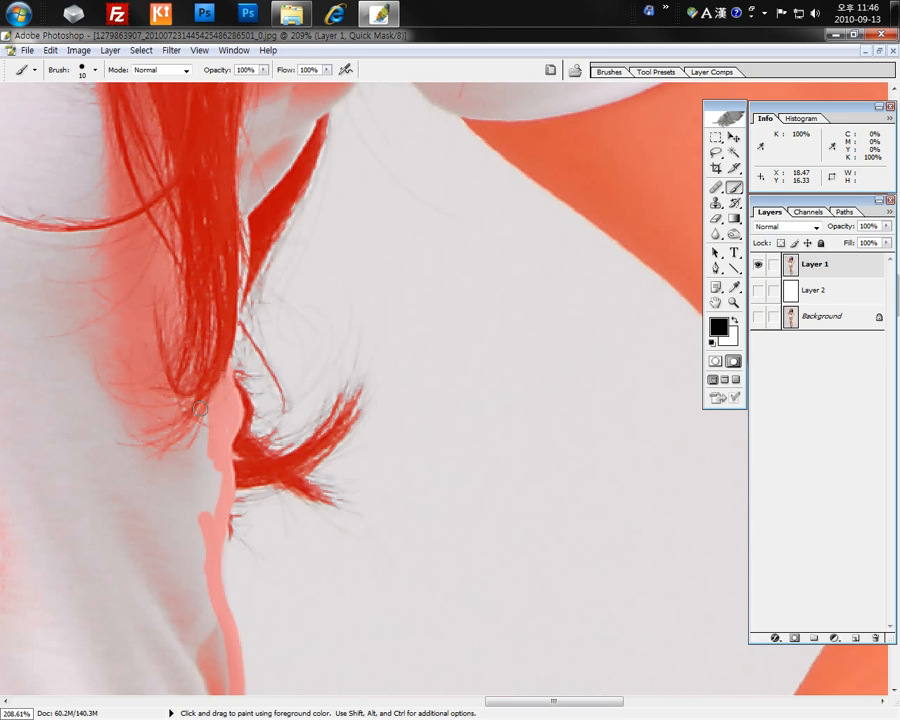
{"action": "left_click_drag", "start_coordinate": [200, 457], "coordinate": [202, 469]}
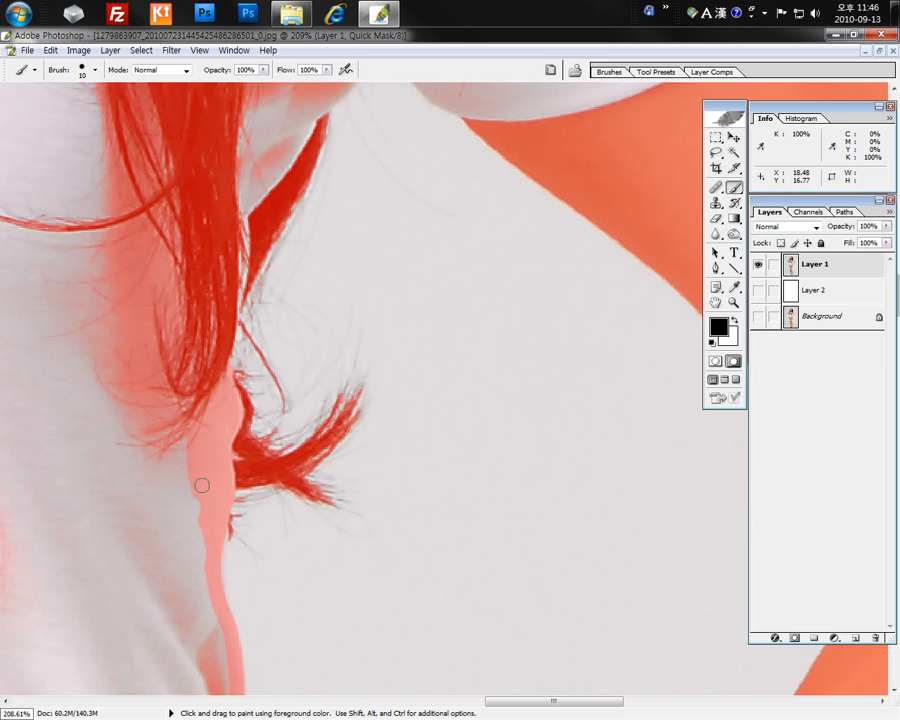
Step: Mask the underarm curve and the outer edge of the sleeve above the bent arm, from cuff to shoulder, with the 10 px brush
{"action": "left_click_drag", "start_coordinate": [169, 402], "coordinate": [145, 663]}
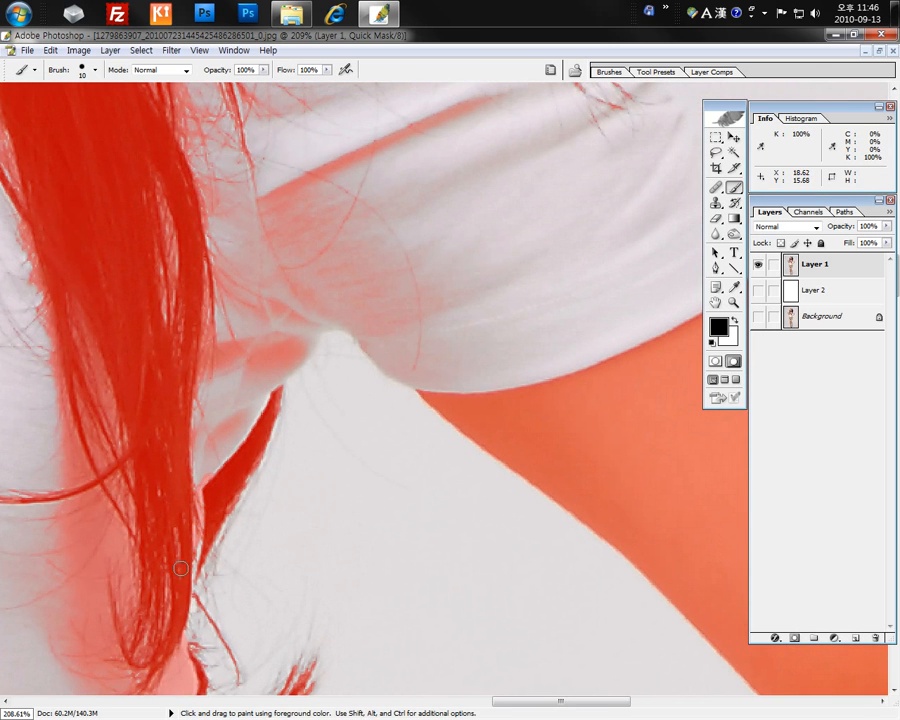
{"action": "left_click_drag", "start_coordinate": [222, 452], "coordinate": [261, 405]}
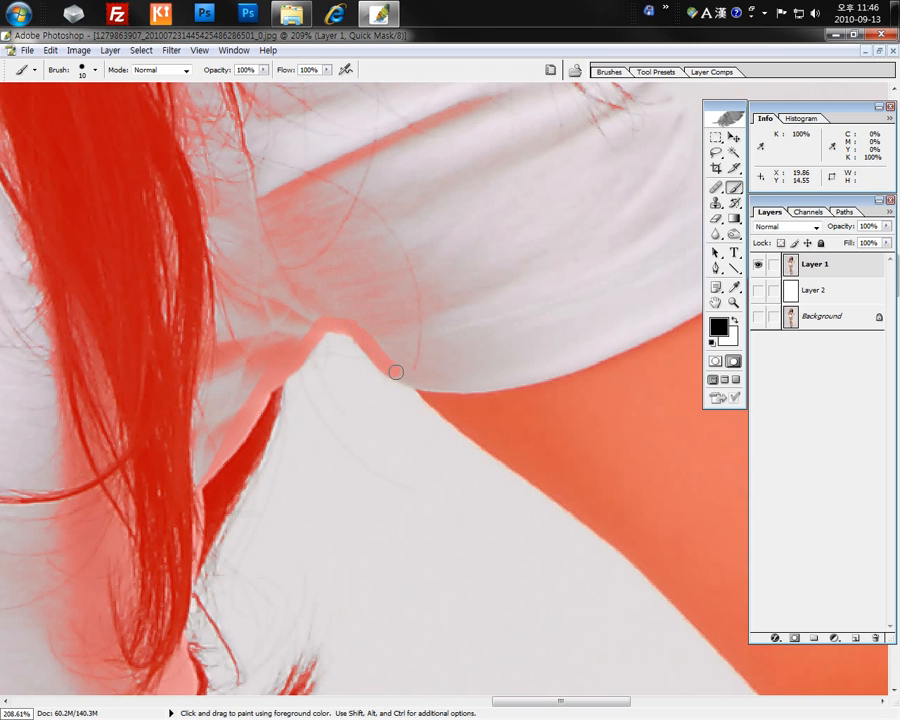
{"action": "key", "text": "ctrl+minus"}
{"action": "key", "text": "ctrl+minus"}
{"action": "key", "text": "ctrl+minus"}
{"action": "key", "text": "ctrl+minus"}
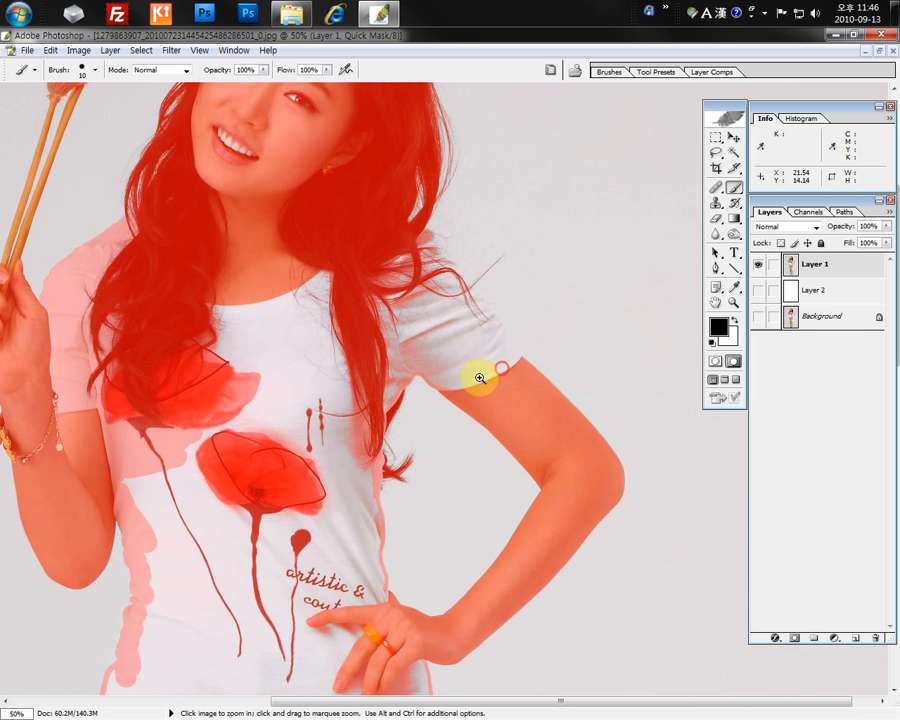
{"action": "left_click_drag", "start_coordinate": [500, 368], "coordinate": [432, 208]}
{"action": "mouse_move", "coordinate": [454, 427]}
{"action": "left_mouse_down"}
{"action": "mouse_move", "coordinate": [367, 374]}
{"action": "mouse_move", "coordinate": [309, 241]}
{"action": "left_mouse_up"}
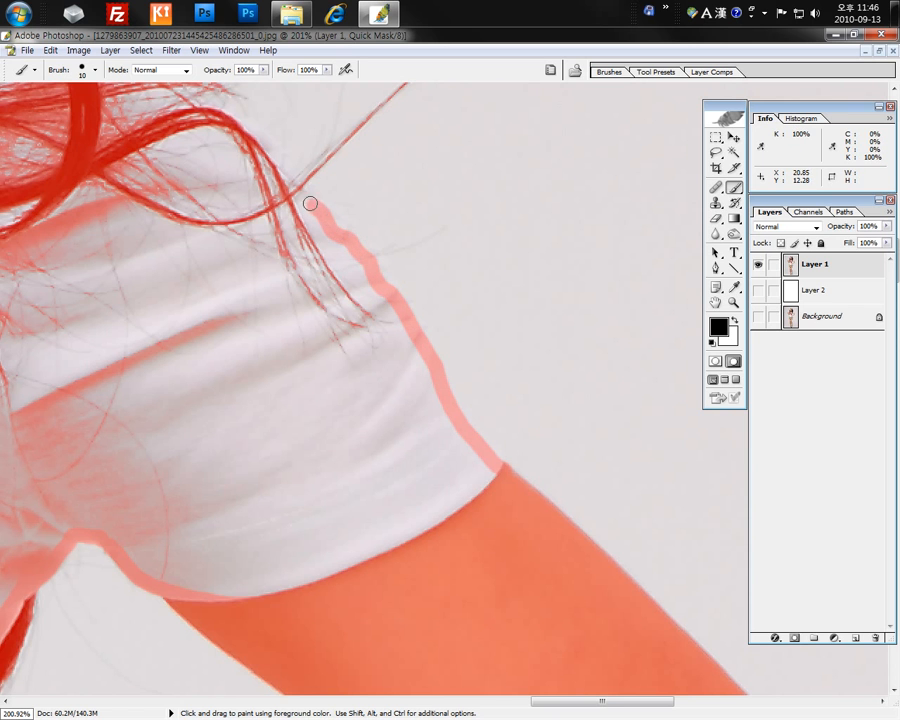
Step: Mask the shoulder edge and the shirt gaps between the hair strands with the 10 px brush
{"action": "left_click_drag", "start_coordinate": [237, 221], "coordinate": [429, 476]}
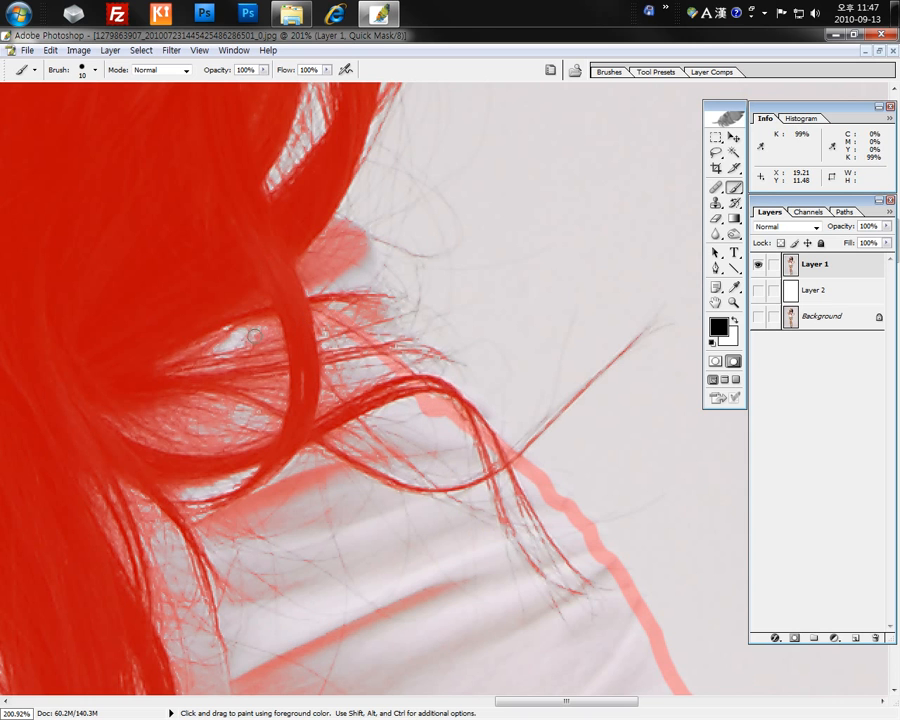
{"action": "left_click_drag", "start_coordinate": [253, 335], "coordinate": [230, 347]}
{"action": "left_click_drag", "start_coordinate": [326, 344], "coordinate": [377, 402]}
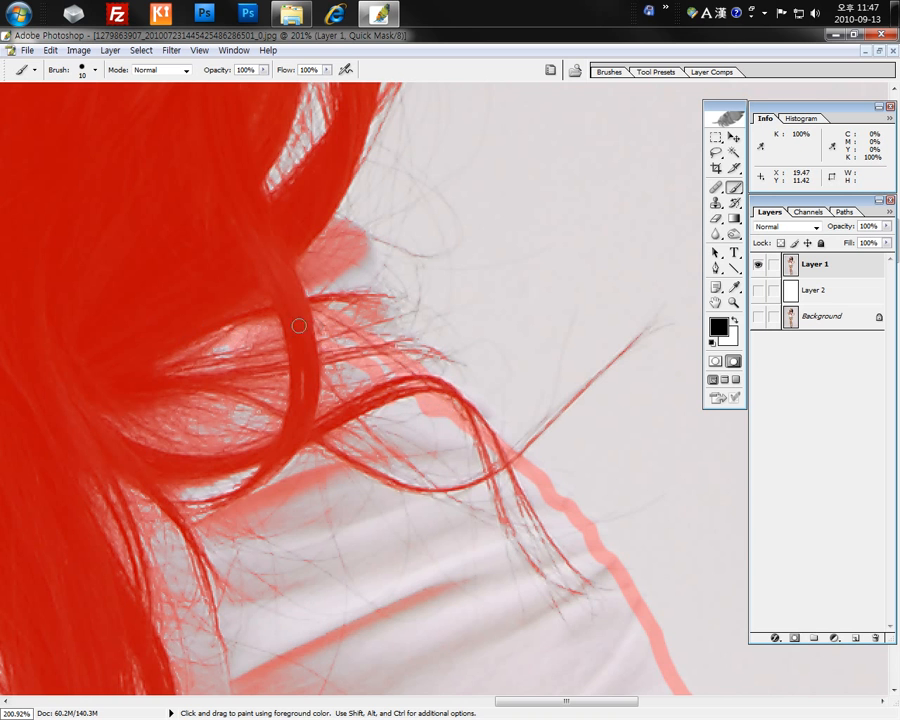
Step: Enlarge the brush to 100 px, then 200 px, and fill the shirt's chest and the sleeve with mask
{"action": "key", "text": "ctrl+minus"}
{"action": "key", "text": "ctrl+minus"}
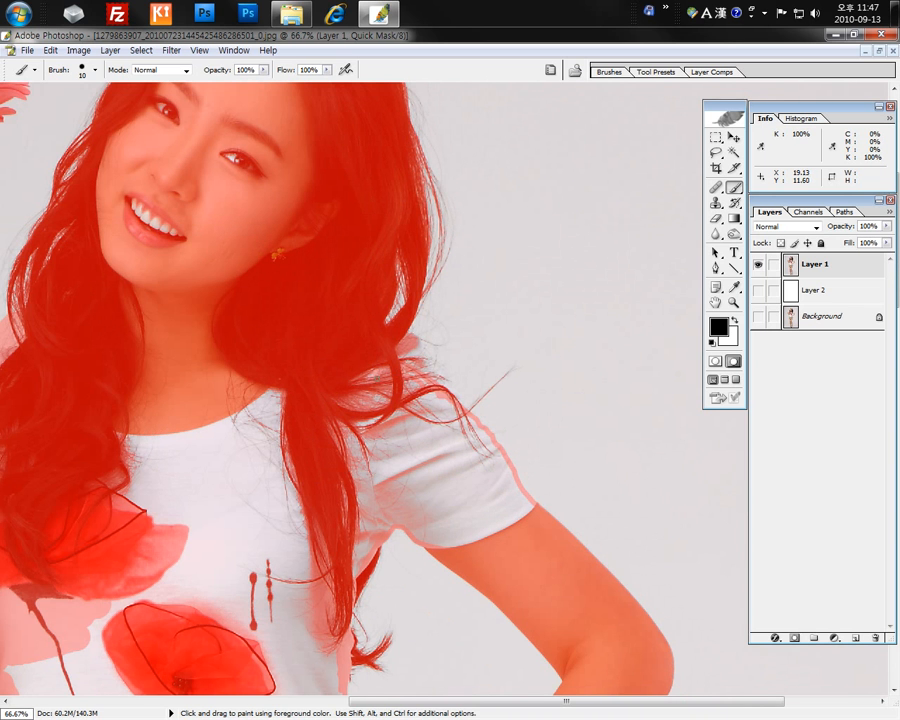
{"action": "key", "text": "bracketright"}
{"action": "key", "text": "bracketright"}
{"action": "key", "text": "bracketright"}
{"action": "key", "text": "bracketright"}
{"action": "key", "text": "bracketright"}
{"action": "key", "text": "bracketright"}
{"action": "key", "text": "bracketright"}
{"action": "key", "text": "bracketright"}
{"action": "key", "text": "bracketright"}
{"action": "key", "text": "bracketright"}
{"action": "key", "text": "bracketright"}
{"action": "key", "text": "bracketright"}
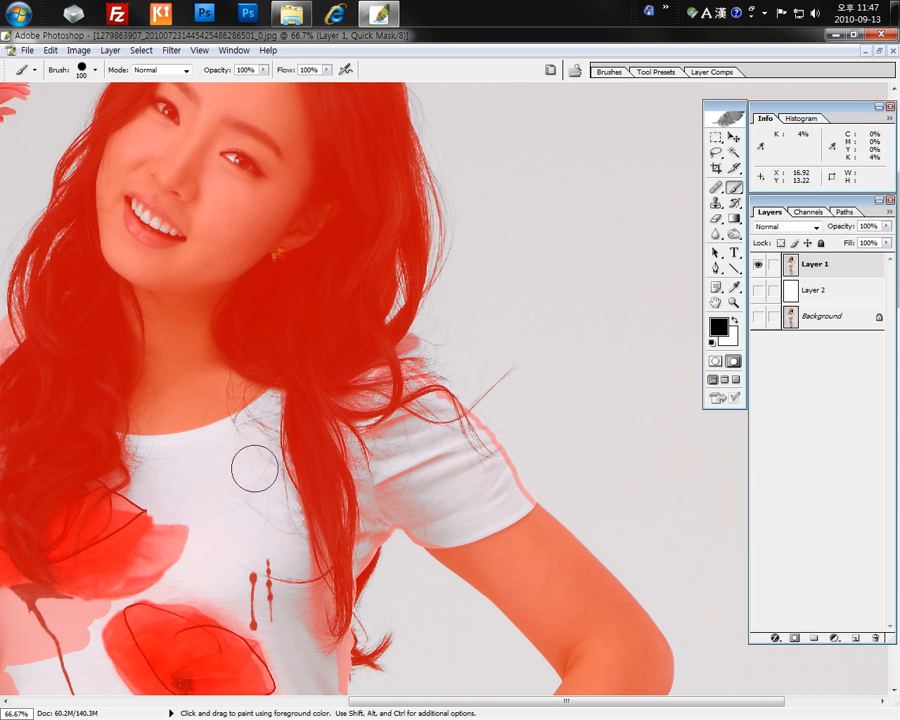
{"action": "mouse_move", "coordinate": [251, 467]}
{"action": "left_mouse_down"}
{"action": "mouse_move", "coordinate": [237, 423]}
{"action": "mouse_move", "coordinate": [153, 459]}
{"action": "mouse_move", "coordinate": [176, 480]}
{"action": "mouse_move", "coordinate": [240, 494]}
{"action": "mouse_move", "coordinate": [391, 446]}
{"action": "mouse_move", "coordinate": [384, 430]}
{"action": "mouse_move", "coordinate": [351, 415]}
{"action": "mouse_move", "coordinate": [395, 415]}
{"action": "mouse_move", "coordinate": [374, 424]}
{"action": "mouse_move", "coordinate": [343, 466]}
{"action": "mouse_move", "coordinate": [368, 492]}
{"action": "mouse_move", "coordinate": [358, 486]}
{"action": "mouse_move", "coordinate": [333, 532]}
{"action": "mouse_move", "coordinate": [307, 553]}
{"action": "mouse_move", "coordinate": [323, 553]}
{"action": "mouse_move", "coordinate": [268, 644]}
{"action": "mouse_move", "coordinate": [311, 519]}
{"action": "mouse_move", "coordinate": [222, 603]}
{"action": "mouse_move", "coordinate": [350, 497]}
{"action": "mouse_move", "coordinate": [425, 466]}
{"action": "mouse_move", "coordinate": [428, 443]}
{"action": "mouse_move", "coordinate": [444, 453]}
{"action": "mouse_move", "coordinate": [461, 495]}
{"action": "mouse_move", "coordinate": [462, 475]}
{"action": "mouse_move", "coordinate": [479, 526]}
{"action": "mouse_move", "coordinate": [476, 500]}
{"action": "mouse_move", "coordinate": [484, 522]}
{"action": "mouse_move", "coordinate": [502, 533]}
{"action": "mouse_move", "coordinate": [459, 519]}
{"action": "mouse_move", "coordinate": [452, 486]}
{"action": "left_mouse_up"}
Step: Fill the remaining shirt front around the flowers and lettering down to the hem with the 200 px brush
{"action": "key", "text": "space"}
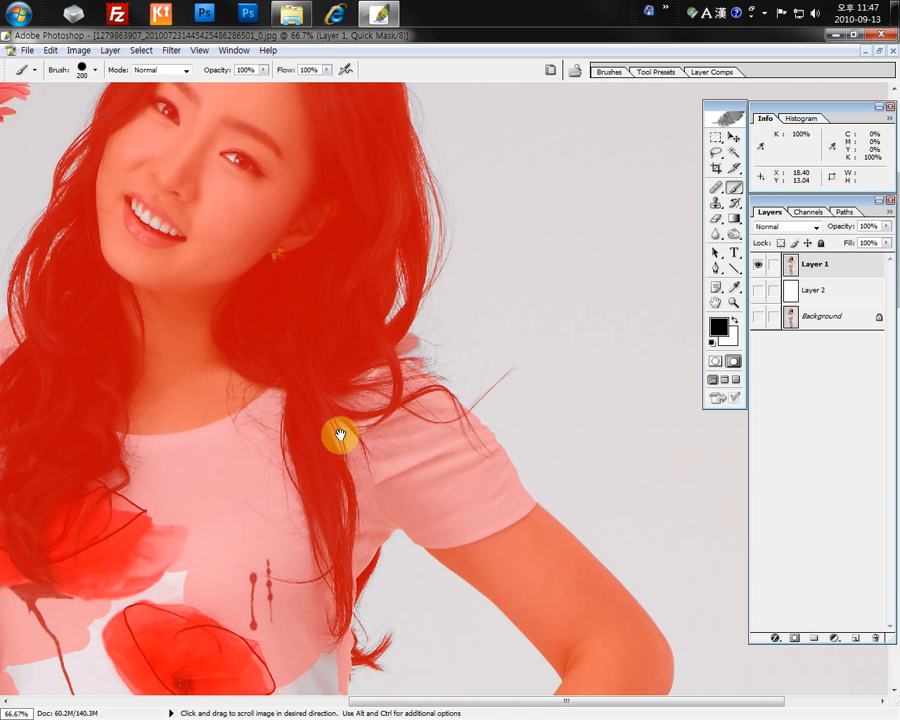
{"action": "left_click_drag", "start_coordinate": [338, 434], "coordinate": [419, 106]}
{"action": "mouse_move", "coordinate": [289, 138]}
{"action": "left_mouse_down"}
{"action": "mouse_move", "coordinate": [281, 143]}
{"action": "mouse_move", "coordinate": [297, 652]}
{"action": "mouse_move", "coordinate": [319, 266]}
{"action": "mouse_move", "coordinate": [370, 569]}
{"action": "left_mouse_up"}
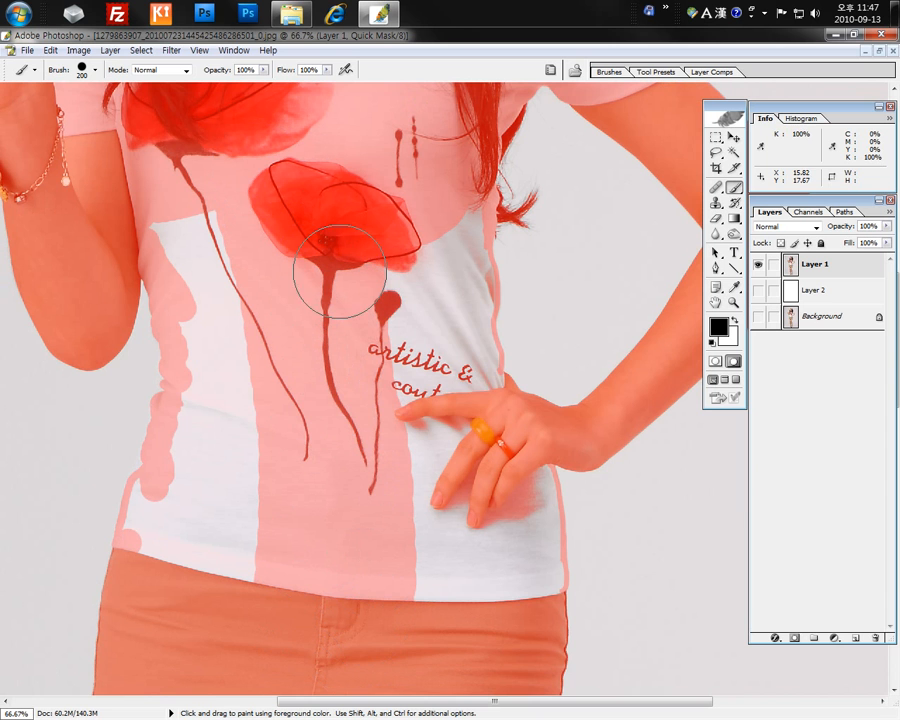
{"action": "mouse_move", "coordinate": [460, 382]}
{"action": "left_mouse_down"}
{"action": "mouse_move", "coordinate": [416, 340]}
{"action": "mouse_move", "coordinate": [440, 354]}
{"action": "mouse_move", "coordinate": [420, 360]}
{"action": "left_mouse_up"}
{"action": "mouse_move", "coordinate": [406, 308]}
{"action": "left_mouse_down"}
{"action": "mouse_move", "coordinate": [394, 338]}
{"action": "mouse_move", "coordinate": [446, 221]}
{"action": "mouse_move", "coordinate": [421, 303]}
{"action": "mouse_move", "coordinate": [446, 275]}
{"action": "mouse_move", "coordinate": [436, 297]}
{"action": "mouse_move", "coordinate": [446, 287]}
{"action": "mouse_move", "coordinate": [451, 300]}
{"action": "left_mouse_up"}
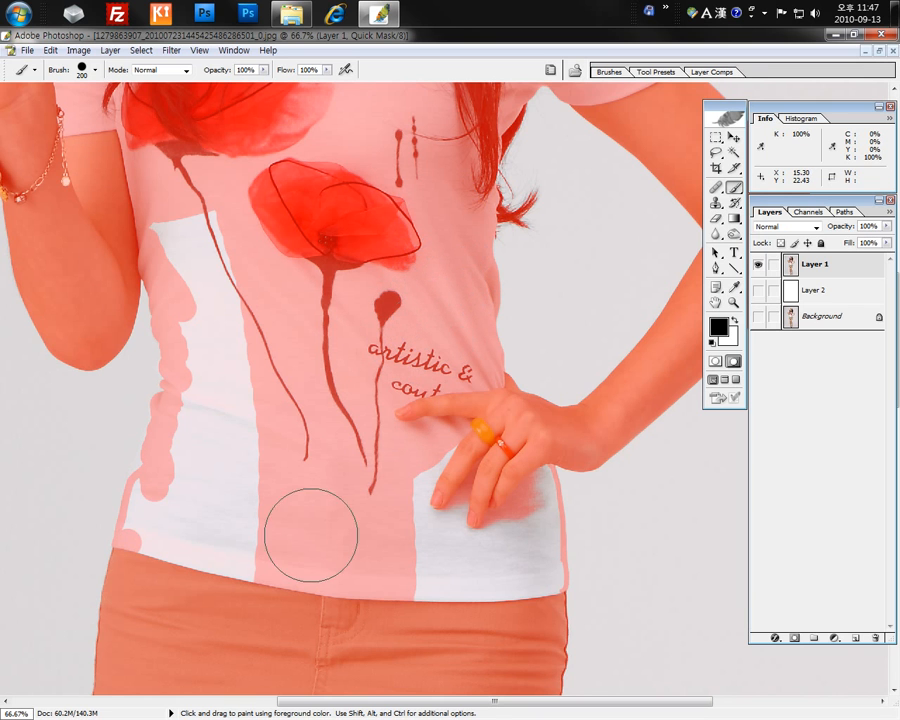
{"action": "mouse_move", "coordinate": [211, 231]}
{"action": "left_mouse_down"}
{"action": "mouse_move", "coordinate": [218, 310]}
{"action": "mouse_move", "coordinate": [210, 606]}
{"action": "mouse_move", "coordinate": [212, 466]}
{"action": "mouse_move", "coordinate": [201, 453]}
{"action": "mouse_move", "coordinate": [213, 519]}
{"action": "mouse_move", "coordinate": [253, 546]}
{"action": "mouse_move", "coordinate": [171, 549]}
{"action": "mouse_move", "coordinate": [168, 505]}
{"action": "mouse_move", "coordinate": [289, 521]}
{"action": "mouse_move", "coordinate": [396, 562]}
{"action": "mouse_move", "coordinate": [419, 508]}
{"action": "mouse_move", "coordinate": [414, 455]}
{"action": "mouse_move", "coordinate": [473, 606]}
{"action": "mouse_move", "coordinate": [492, 510]}
{"action": "mouse_move", "coordinate": [512, 488]}
{"action": "mouse_move", "coordinate": [503, 642]}
{"action": "mouse_move", "coordinate": [508, 546]}
{"action": "mouse_move", "coordinate": [520, 520]}
{"action": "mouse_move", "coordinate": [524, 584]}
{"action": "left_mouse_up"}
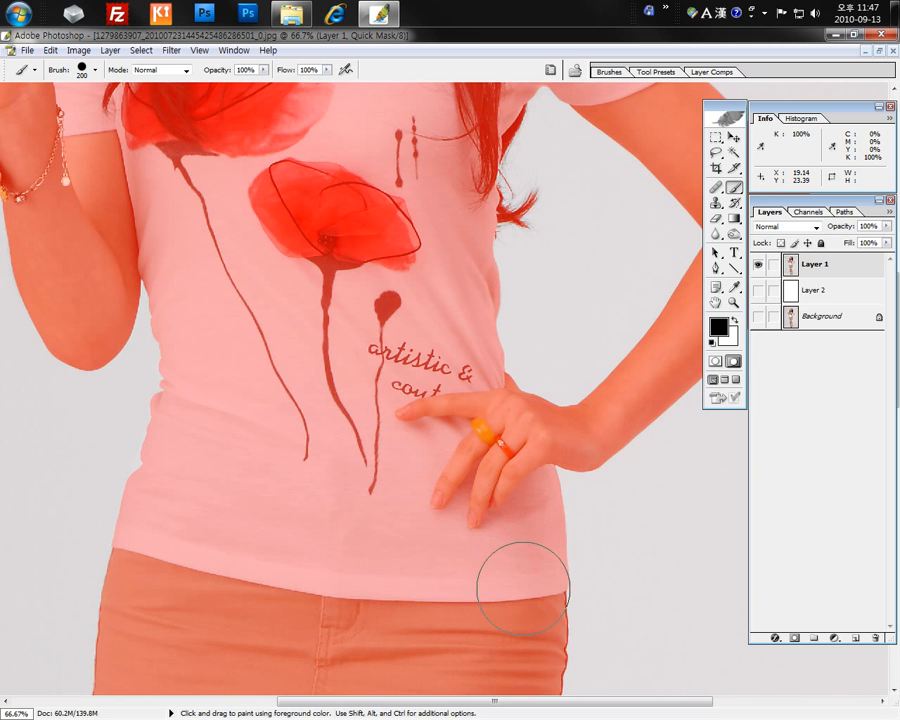
{"action": "key", "text": "v"}
{"action": "left_click", "coordinate": [487, 630]}
{"action": "key", "text": "ctrl+z"}
{"action": "key", "text": "b"}
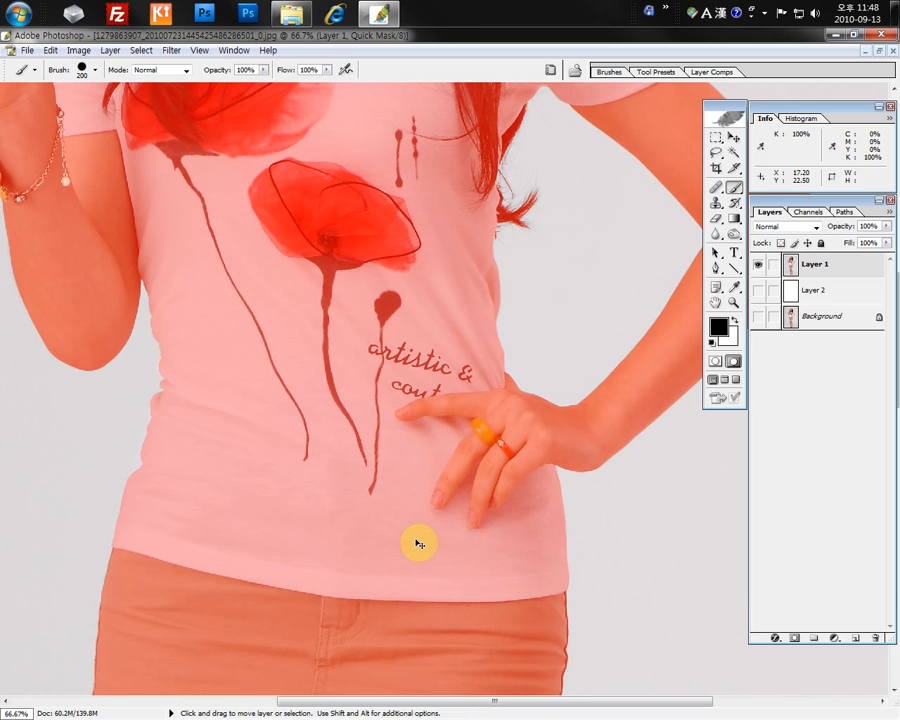
Step: Mask the straps, flowers and sole of the shoe with the visible heel using the 200 px brush
{"action": "key", "text": "ctrl+minus"}
{"action": "key", "text": "ctrl+minus"}
{"action": "key", "text": "ctrl+minus"}
{"action": "key", "text": "ctrl+minus"}
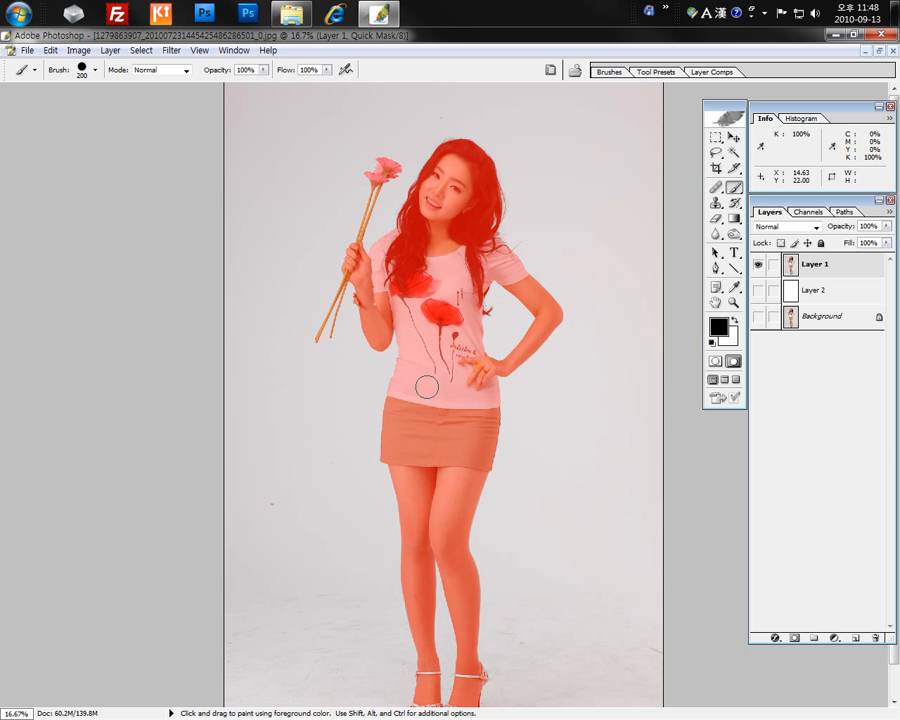
{"action": "left_click_drag", "start_coordinate": [532, 703], "coordinate": [428, 500]}
{"action": "left_click", "coordinate": [466, 674], "text": "ctrl"}
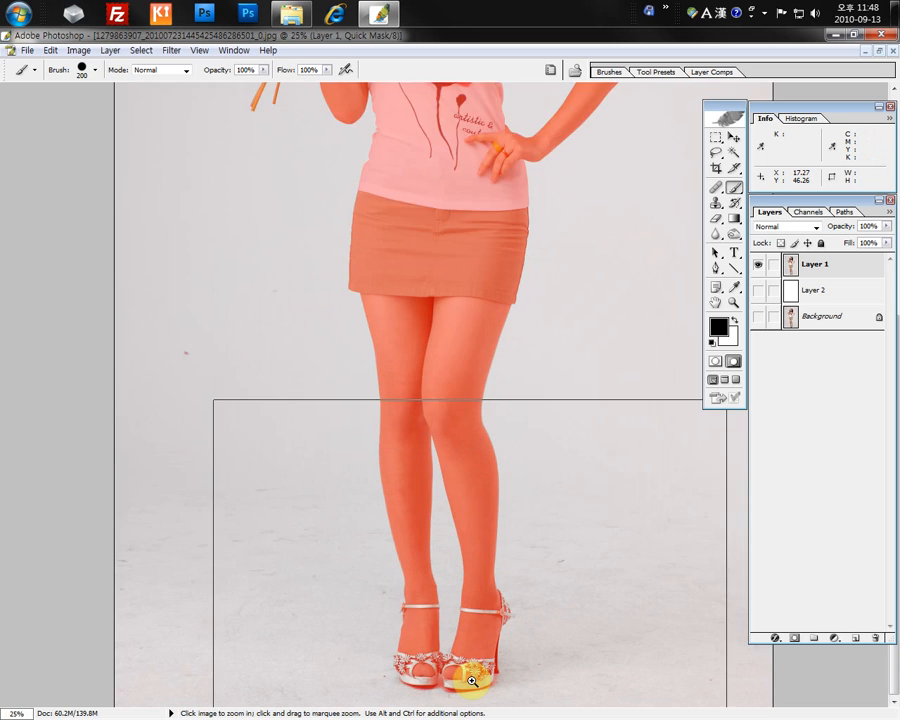
{"action": "left_click", "coordinate": [471, 681], "text": "ctrl"}
{"action": "left_click", "coordinate": [471, 681], "text": "ctrl"}
{"action": "left_click", "coordinate": [482, 599], "text": "ctrl"}
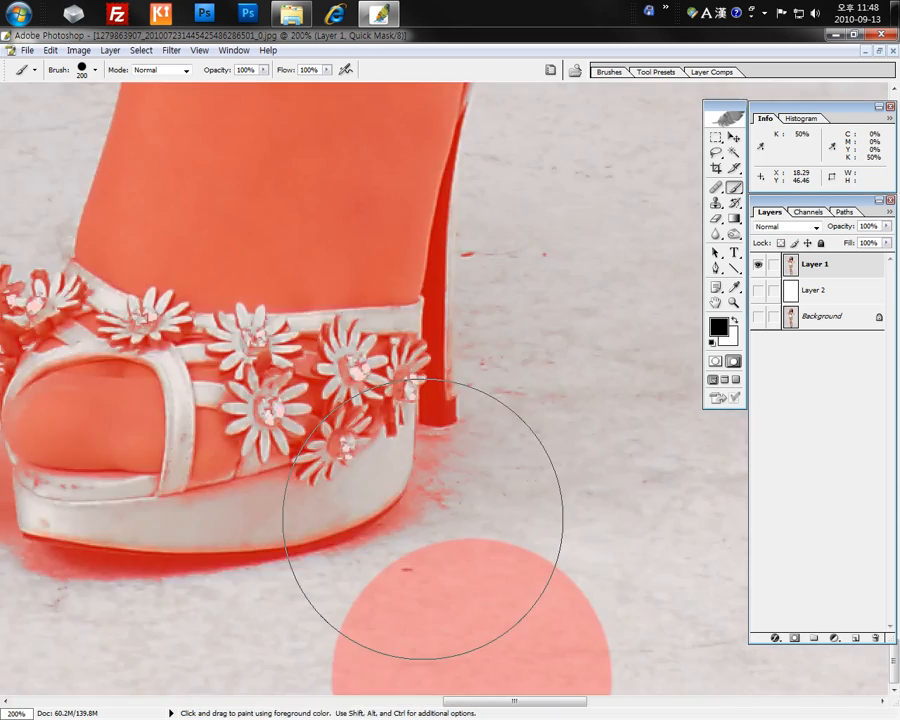
{"action": "mouse_move", "coordinate": [368, 311]}
{"action": "left_mouse_down"}
{"action": "mouse_move", "coordinate": [563, 349]}
{"action": "mouse_move", "coordinate": [555, 334]}
{"action": "left_mouse_up"}
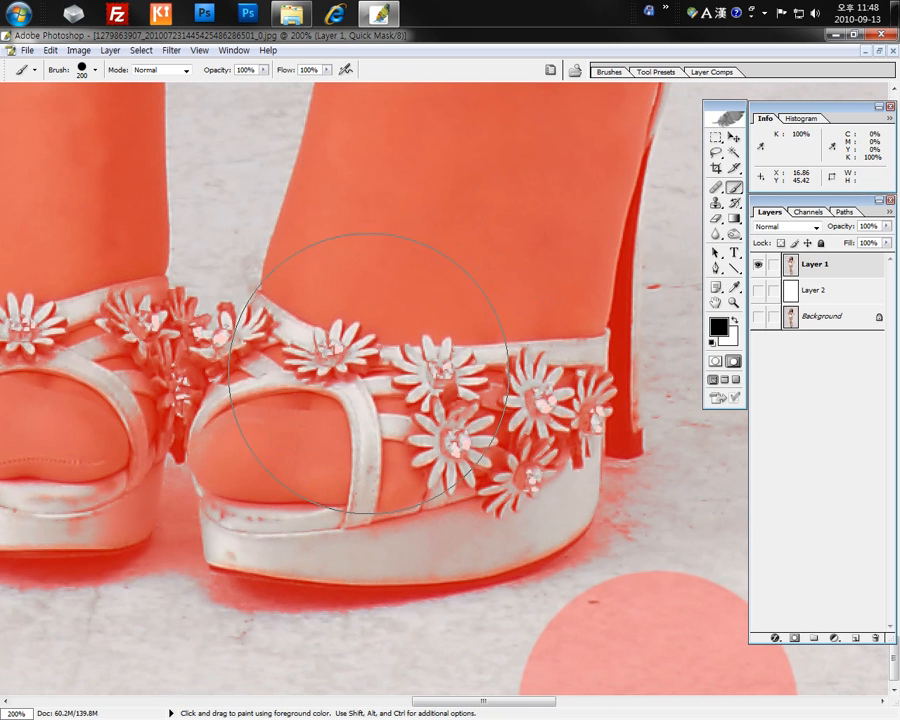
{"action": "left_click", "coordinate": [399, 387]}
{"action": "mouse_move", "coordinate": [399, 387]}
{"action": "left_mouse_down"}
{"action": "mouse_move", "coordinate": [452, 386]}
{"action": "mouse_move", "coordinate": [472, 348]}
{"action": "mouse_move", "coordinate": [456, 426]}
{"action": "mouse_move", "coordinate": [473, 443]}
{"action": "mouse_move", "coordinate": [437, 423]}
{"action": "mouse_move", "coordinate": [408, 454]}
{"action": "mouse_move", "coordinate": [409, 443]}
{"action": "mouse_move", "coordinate": [338, 440]}
{"action": "left_mouse_up"}
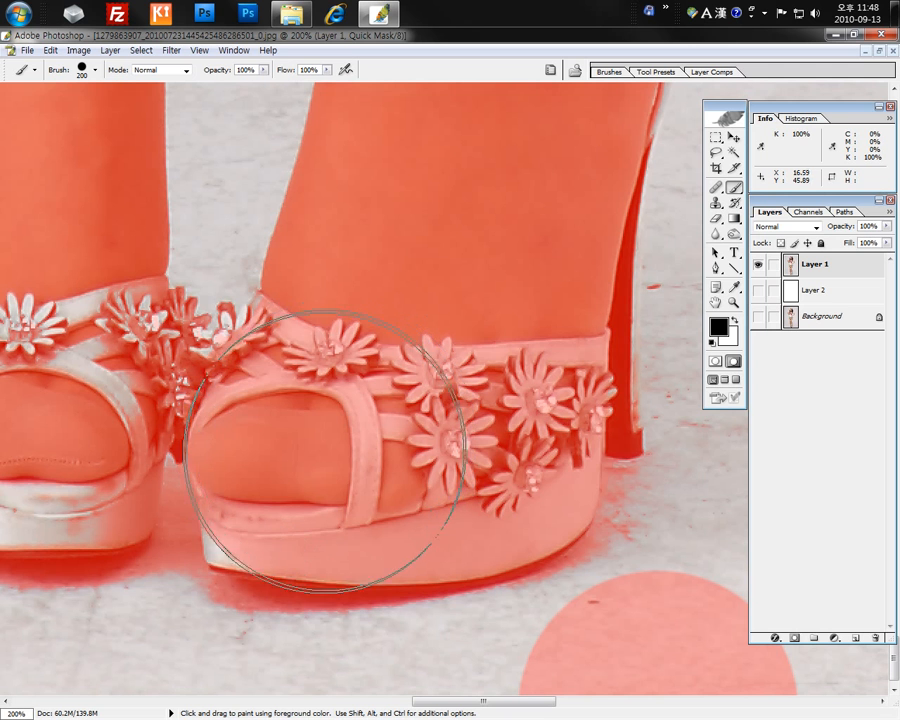
Step: Reduce the brush to 100 px and mask the first shoe's toe corner and the whole of the other shoe
{"action": "key", "text": "bracketleft"}
{"action": "key", "text": "bracketleft"}
{"action": "key", "text": "bracketleft"}
{"action": "key", "text": "bracketleft"}
{"action": "mouse_move", "coordinate": [264, 508]}
{"action": "left_mouse_down"}
{"action": "mouse_move", "coordinate": [250, 496]}
{"action": "mouse_move", "coordinate": [75, 488]}
{"action": "mouse_move", "coordinate": [90, 313]}
{"action": "mouse_move", "coordinate": [220, 356]}
{"action": "left_mouse_up"}
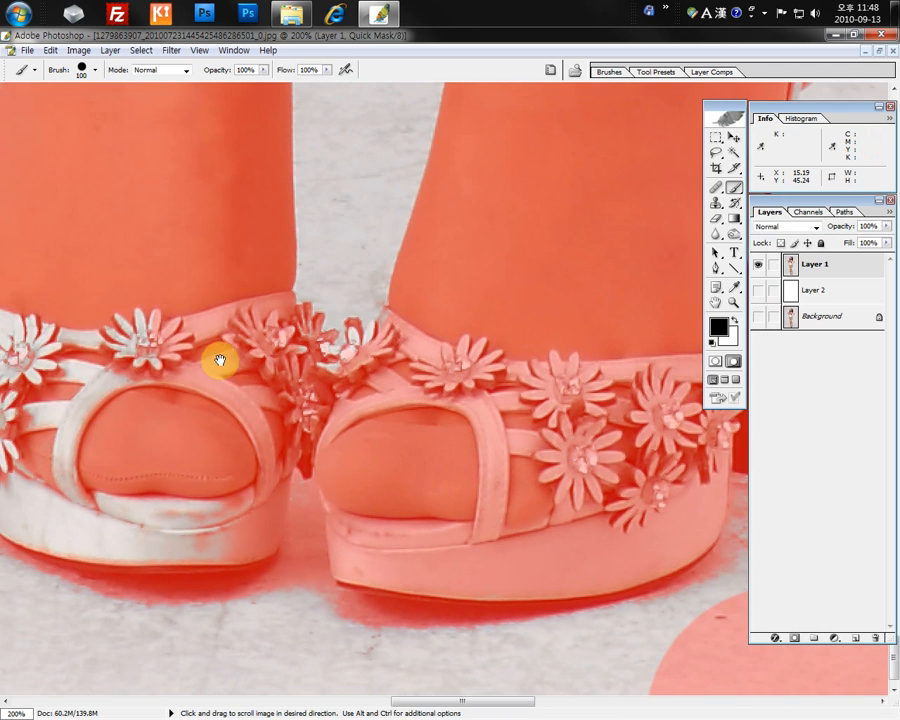
{"action": "left_click_drag", "start_coordinate": [150, 350], "coordinate": [303, 391]}
{"action": "mouse_move", "coordinate": [231, 342]}
{"action": "left_mouse_down"}
{"action": "mouse_move", "coordinate": [193, 391]}
{"action": "mouse_move", "coordinate": [168, 378]}
{"action": "mouse_move", "coordinate": [155, 386]}
{"action": "mouse_move", "coordinate": [184, 323]}
{"action": "mouse_move", "coordinate": [186, 431]}
{"action": "mouse_move", "coordinate": [182, 425]}
{"action": "mouse_move", "coordinate": [205, 462]}
{"action": "mouse_move", "coordinate": [203, 489]}
{"action": "mouse_move", "coordinate": [319, 500]}
{"action": "left_mouse_up"}
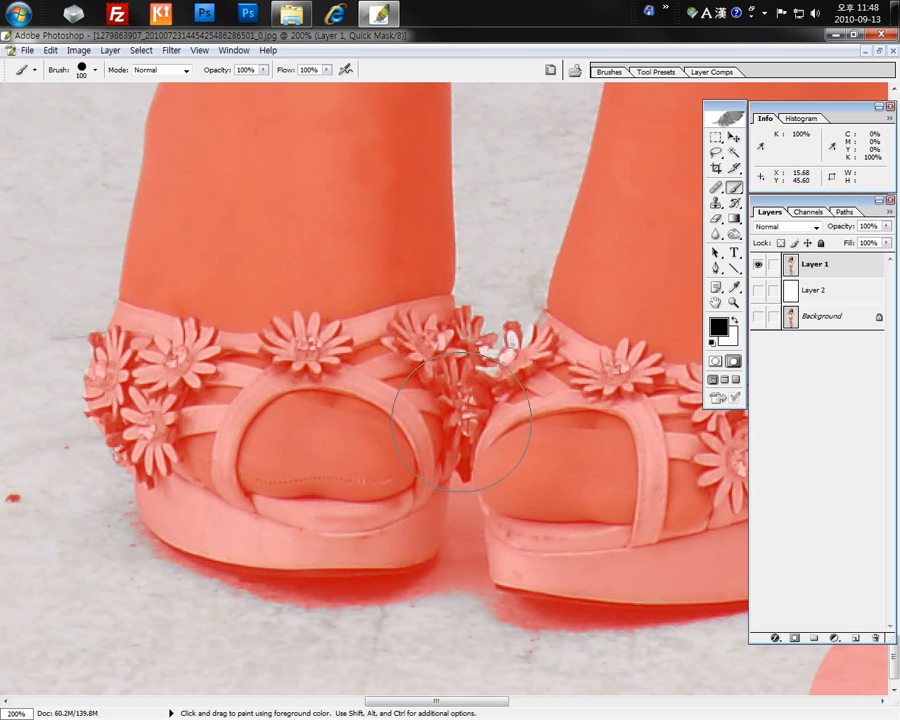
Step: Reduce the brush to 10 px and mask the uncovered flower petals between the two shoes
{"action": "key", "text": "bracketleft"}
{"action": "key", "text": "bracketleft"}
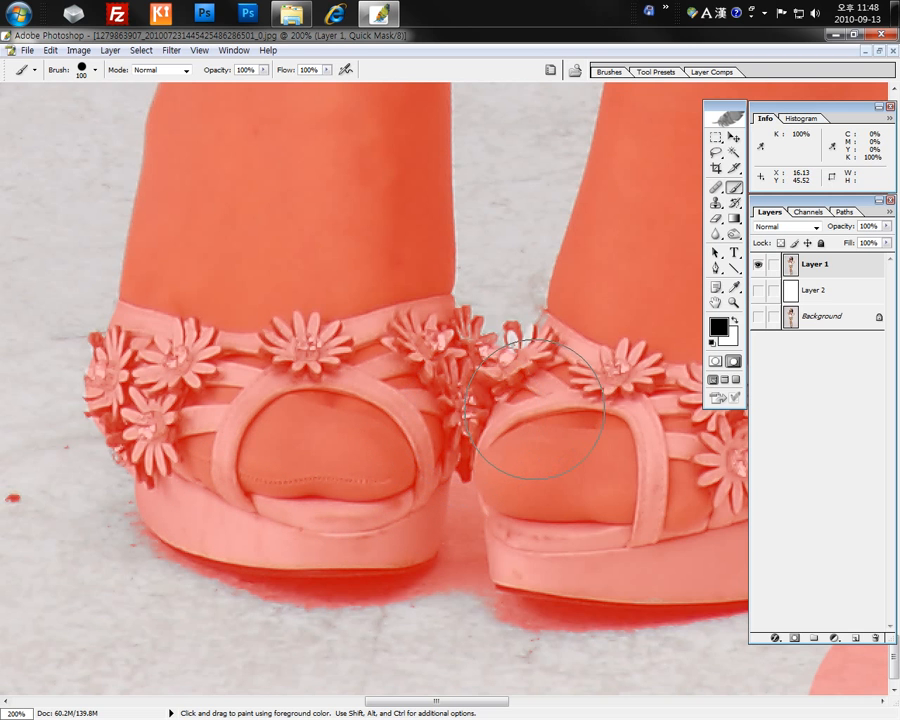
{"action": "key", "text": "bracketleft"}
{"action": "key", "text": "bracketleft"}
{"action": "key", "text": "bracketleft"}
{"action": "key", "text": "bracketleft"}
{"action": "key", "text": "bracketleft"}
{"action": "key", "text": "bracketleft"}
{"action": "key", "text": "bracketleft"}
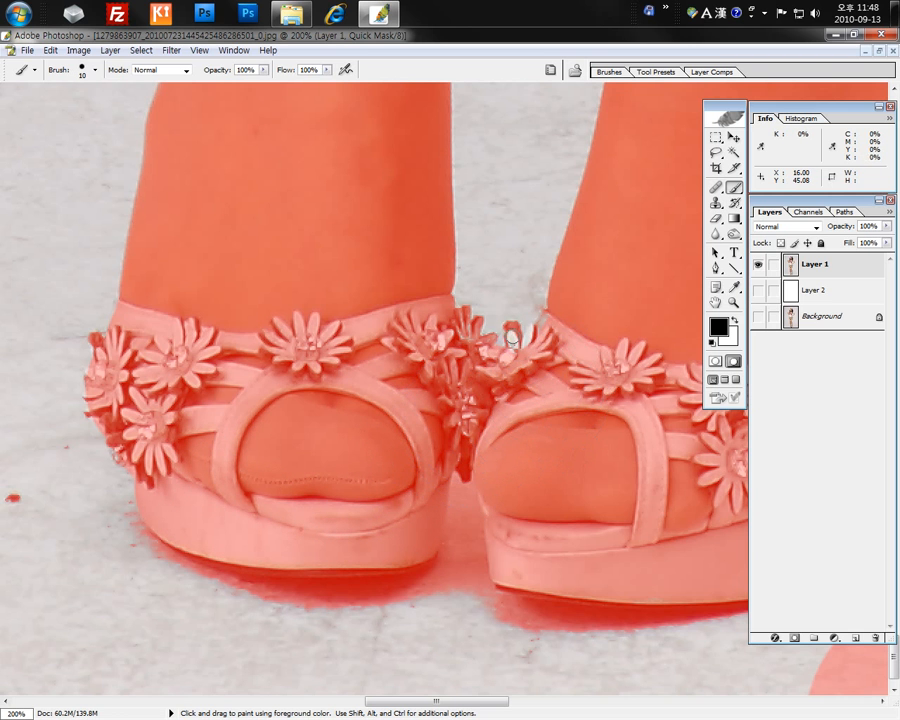
{"action": "left_click_drag", "start_coordinate": [511, 336], "coordinate": [524, 350]}
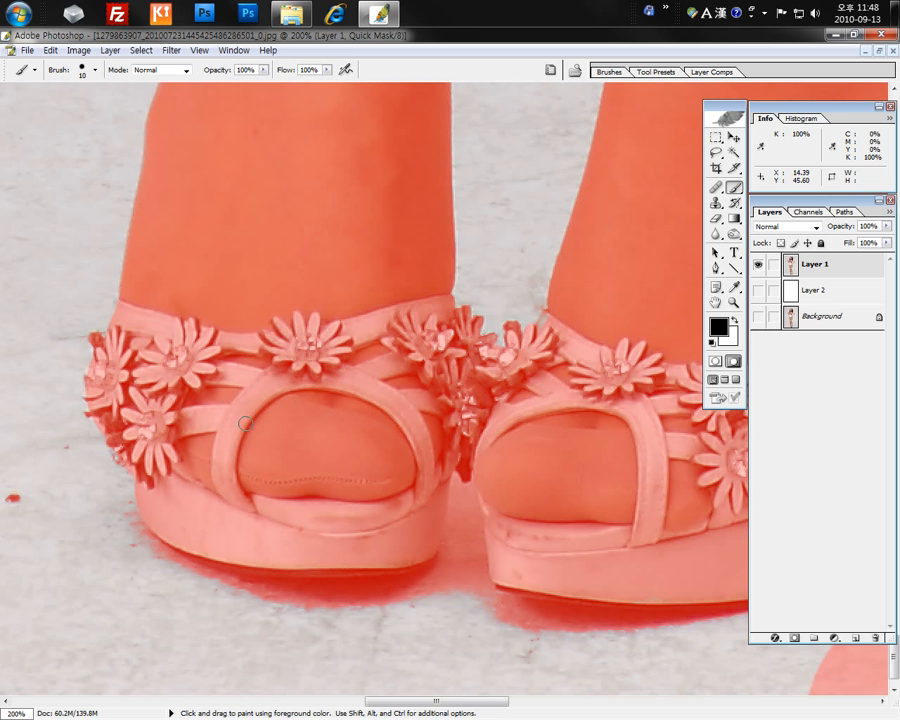
Step: Mask the beaded heel cup, buckle and loose strap end of the second shoe with the 10 px brush
{"action": "left_click_drag", "start_coordinate": [395, 460], "coordinate": [3, 410]}
{"action": "left_click_drag", "start_coordinate": [340, 262], "coordinate": [283, 333]}
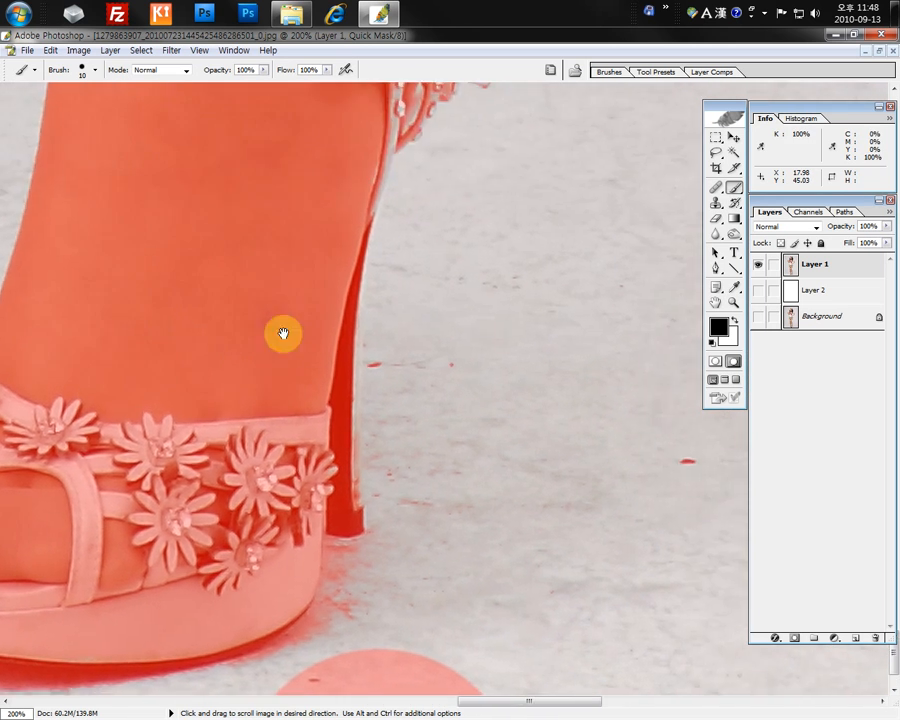
{"action": "left_click_drag", "start_coordinate": [337, 211], "coordinate": [262, 344]}
{"action": "left_click_drag", "start_coordinate": [237, 260], "coordinate": [240, 235]}
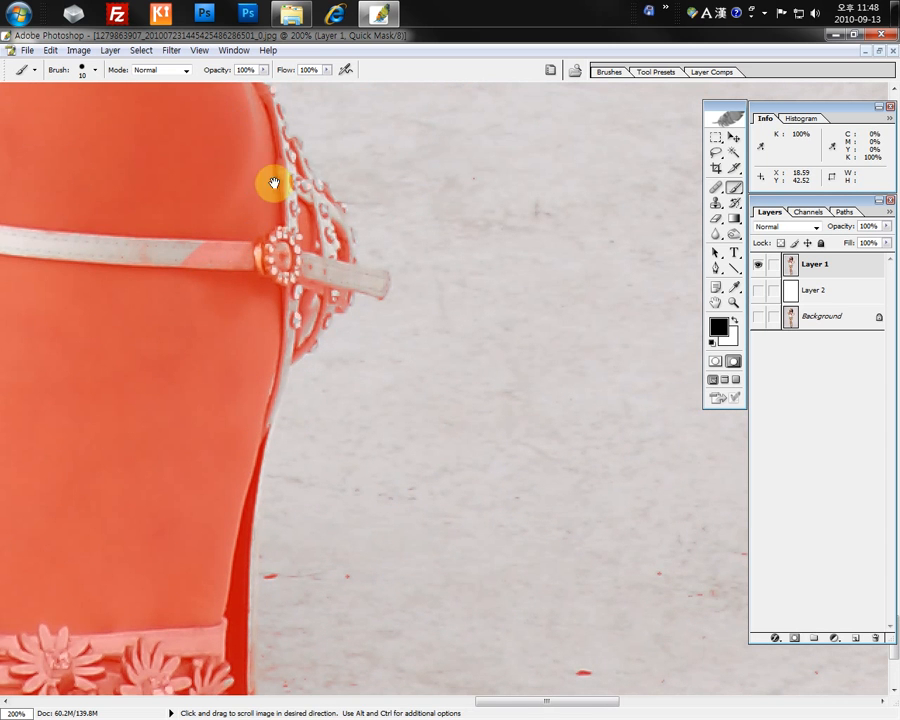
{"action": "left_click_drag", "start_coordinate": [273, 180], "coordinate": [331, 364]}
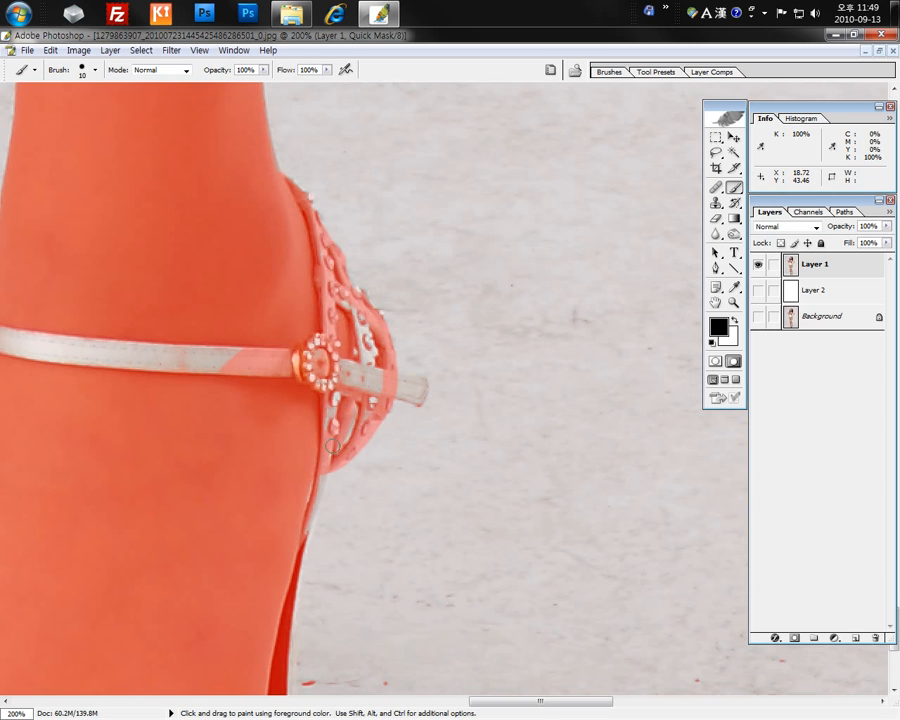
{"action": "mouse_move", "coordinate": [379, 389]}
{"action": "left_mouse_down"}
{"action": "mouse_move", "coordinate": [352, 313]}
{"action": "mouse_move", "coordinate": [339, 303]}
{"action": "mouse_move", "coordinate": [377, 370]}
{"action": "mouse_move", "coordinate": [361, 321]}
{"action": "mouse_move", "coordinate": [352, 374]}
{"action": "left_mouse_up"}
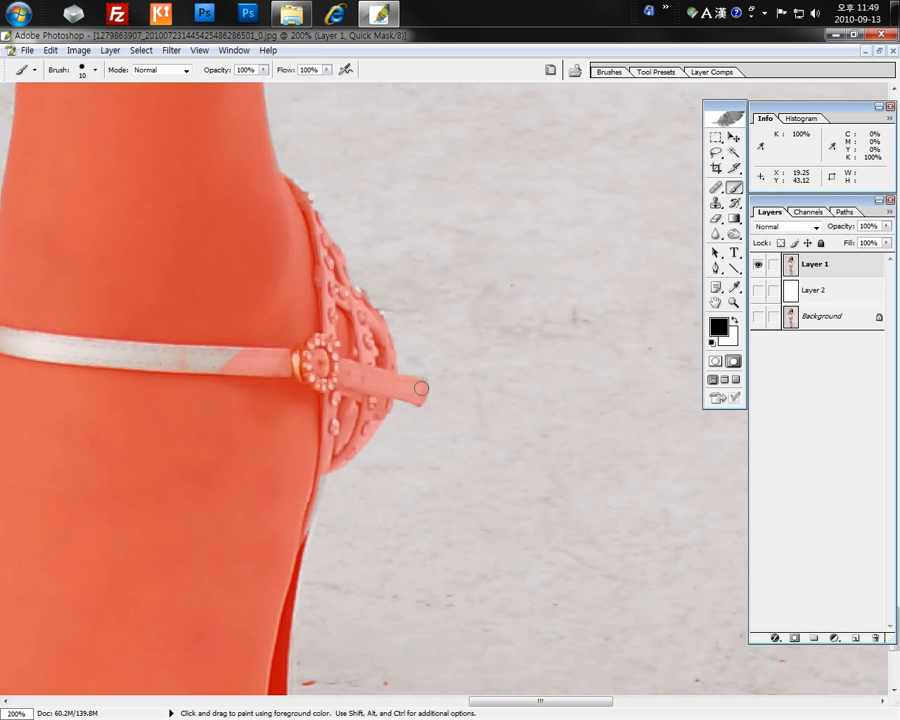
Step: Mask both shoes' ankle straps with a 40 px brush and the small flower clasp with a 9 px brush
{"action": "left_click_drag", "start_coordinate": [343, 464], "coordinate": [388, 338]}
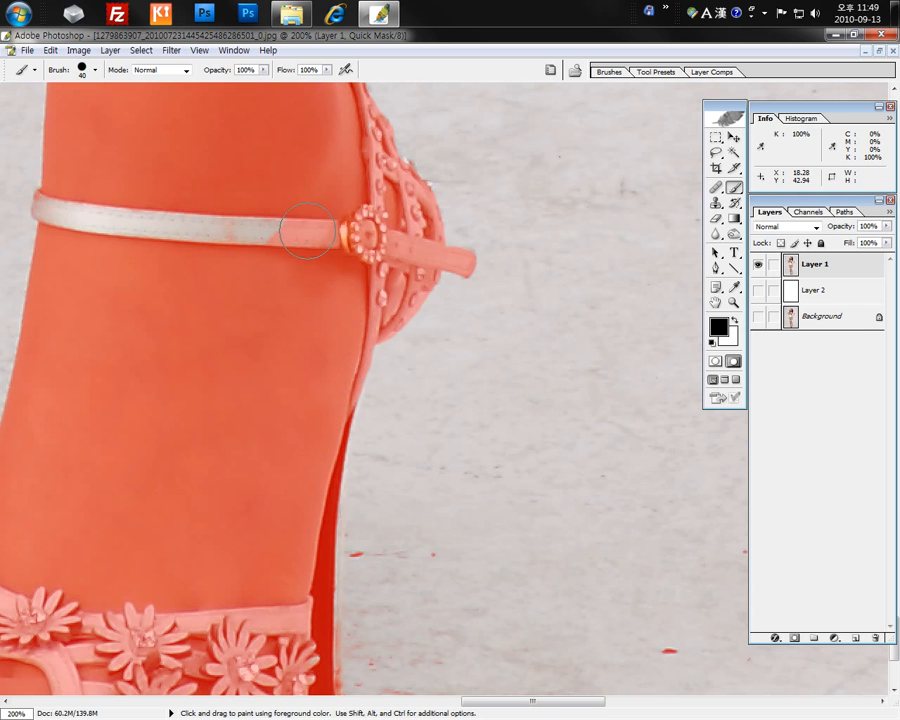
{"action": "mouse_move", "coordinate": [307, 231]}
{"action": "left_mouse_down"}
{"action": "mouse_move", "coordinate": [67, 217]}
{"action": "mouse_move", "coordinate": [74, 212]}
{"action": "mouse_move", "coordinate": [42, 209]}
{"action": "left_mouse_up"}
{"action": "left_click_drag", "start_coordinate": [205, 538], "coordinate": [227, 297]}
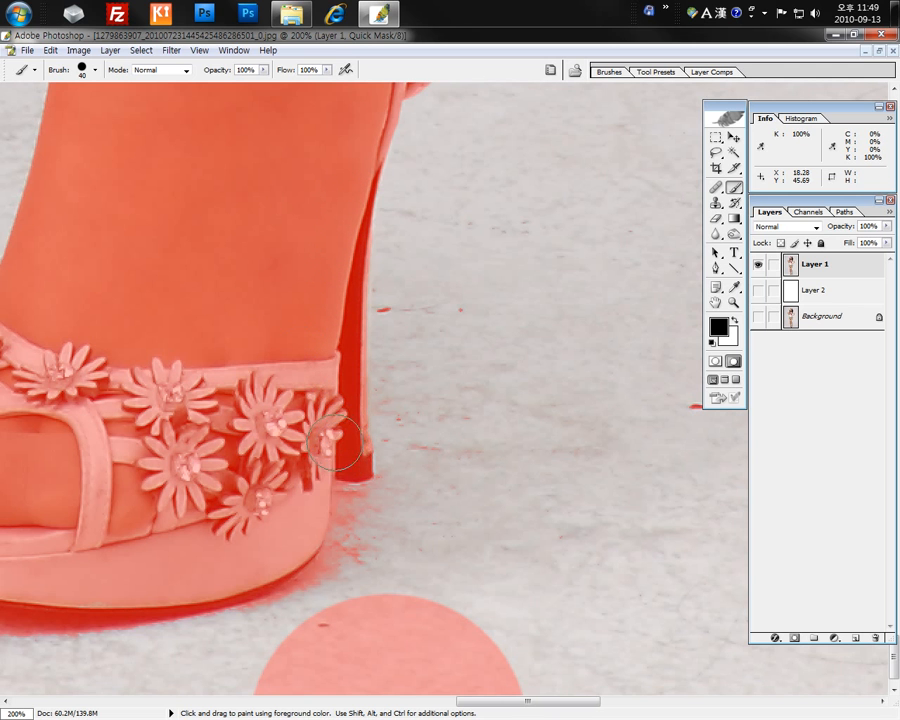
{"action": "mouse_move", "coordinate": [253, 238]}
{"action": "left_mouse_down"}
{"action": "mouse_move", "coordinate": [404, 199]}
{"action": "mouse_move", "coordinate": [627, 299]}
{"action": "mouse_move", "coordinate": [542, 366]}
{"action": "left_mouse_up"}
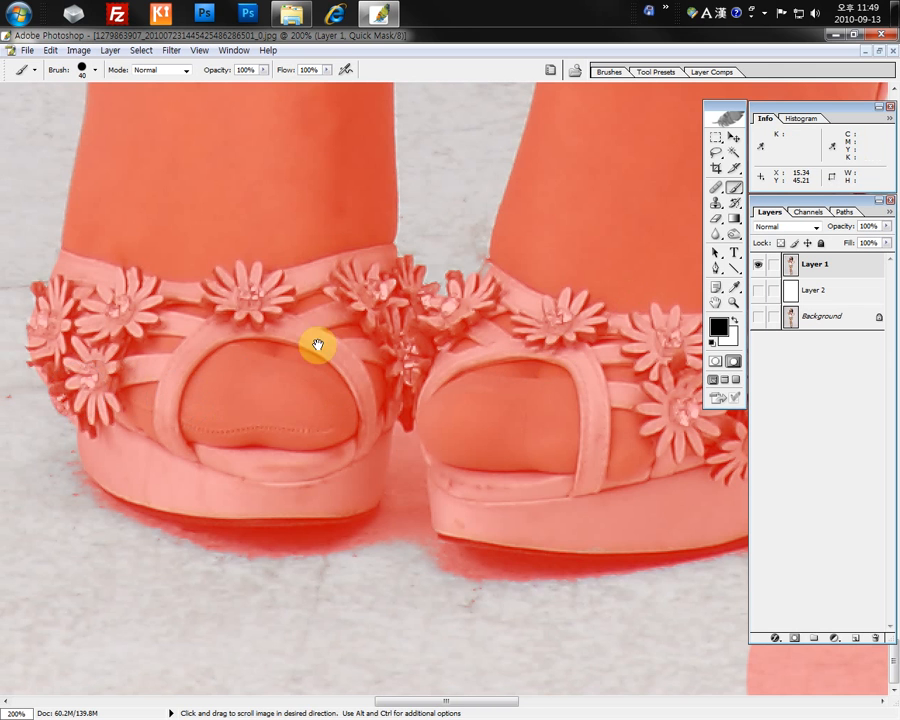
{"action": "left_click_drag", "start_coordinate": [315, 346], "coordinate": [265, 536]}
{"action": "left_click_drag", "start_coordinate": [225, 320], "coordinate": [241, 507]}
{"action": "mouse_move", "coordinate": [205, 263]}
{"action": "left_mouse_down"}
{"action": "mouse_move", "coordinate": [269, 279]}
{"action": "mouse_move", "coordinate": [331, 260]}
{"action": "left_mouse_up"}
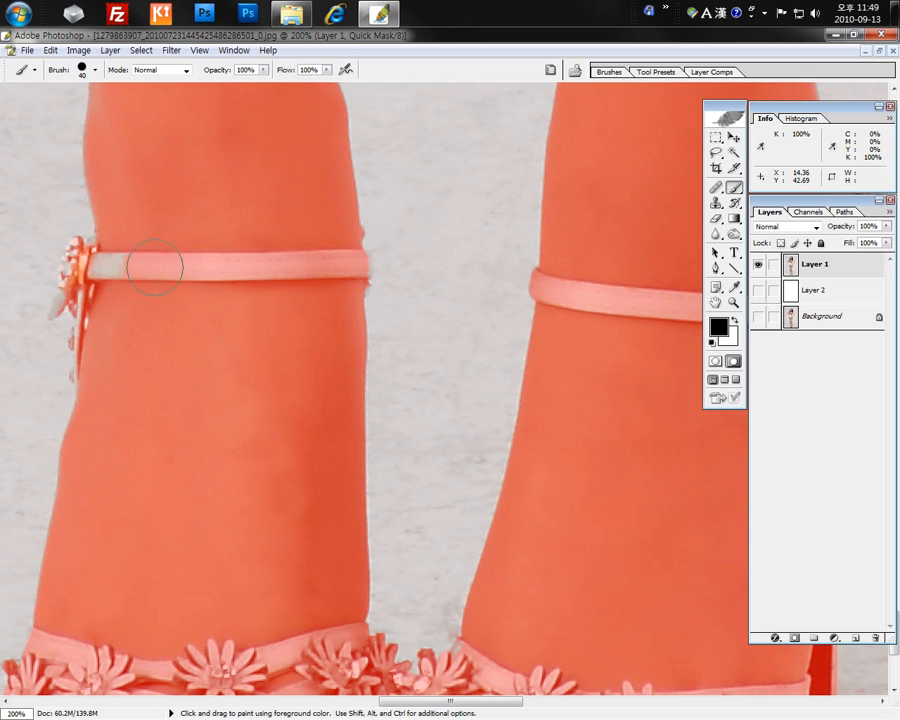
{"action": "left_click_drag", "start_coordinate": [155, 262], "coordinate": [118, 262]}
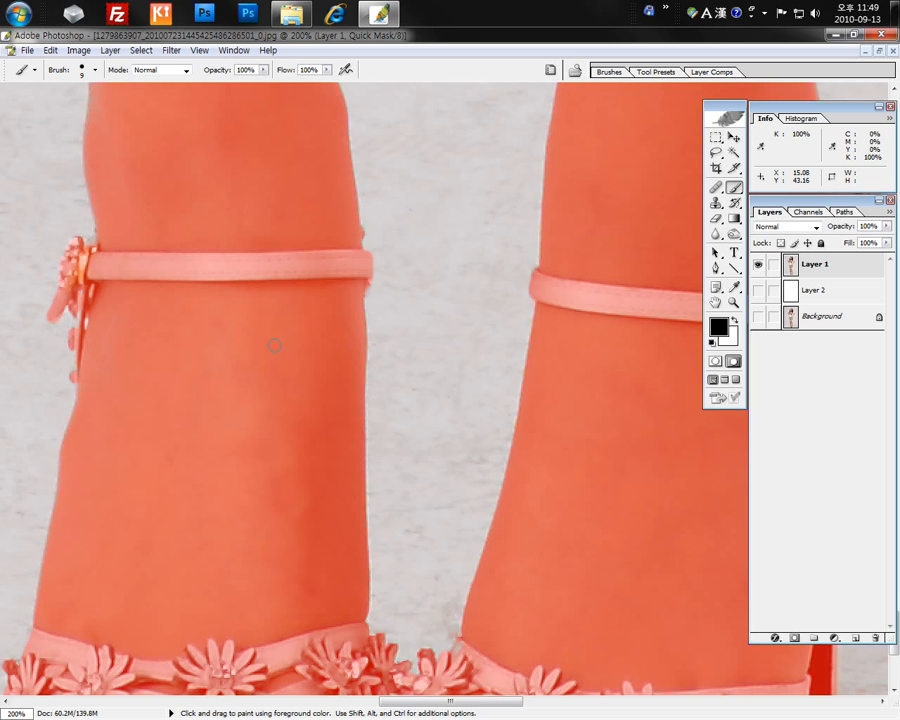
Step: Leave Quick Mask mode to convert the painted mask of the woman into a selection
{"action": "key", "text": "ctrl+minus"}
{"action": "key", "text": "ctrl+minus"}
{"action": "key", "text": "ctrl+minus"}
{"action": "key", "text": "ctrl+minus"}
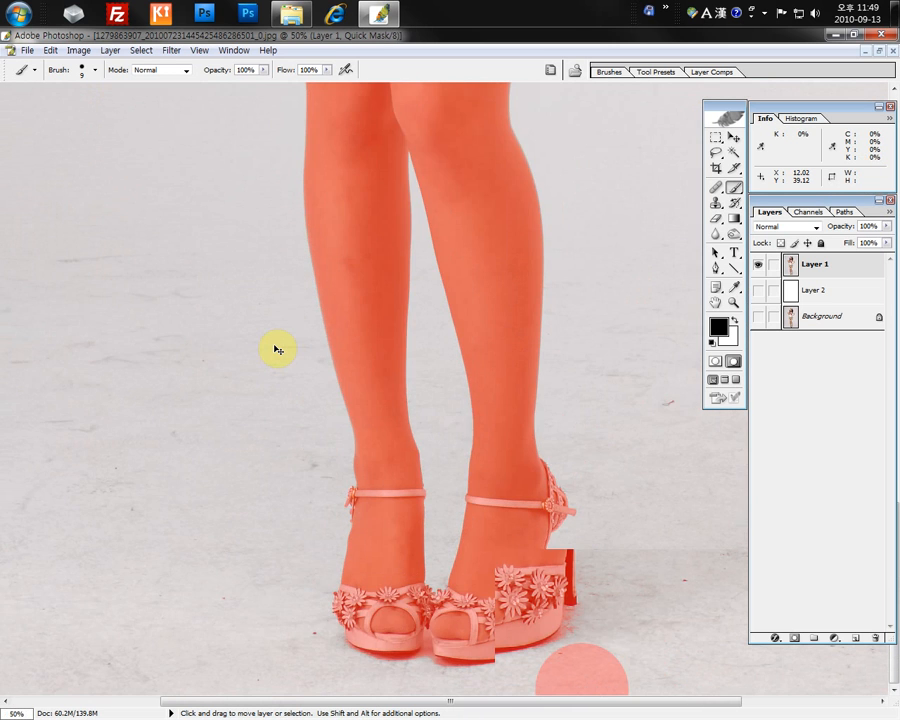
{"action": "left_click_drag", "start_coordinate": [287, 322], "coordinate": [215, 362]}
{"action": "key", "text": "ctrl+minus"}
{"action": "key", "text": "ctrl+minus"}
{"action": "key", "text": "ctrl+minus"}
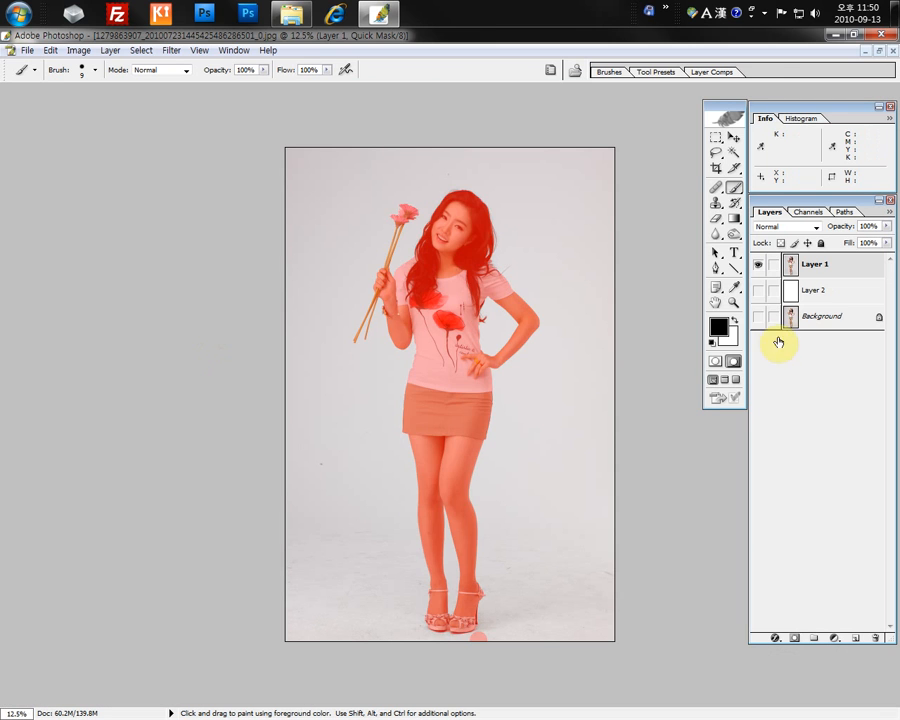
{"action": "left_click", "coordinate": [715, 361]}
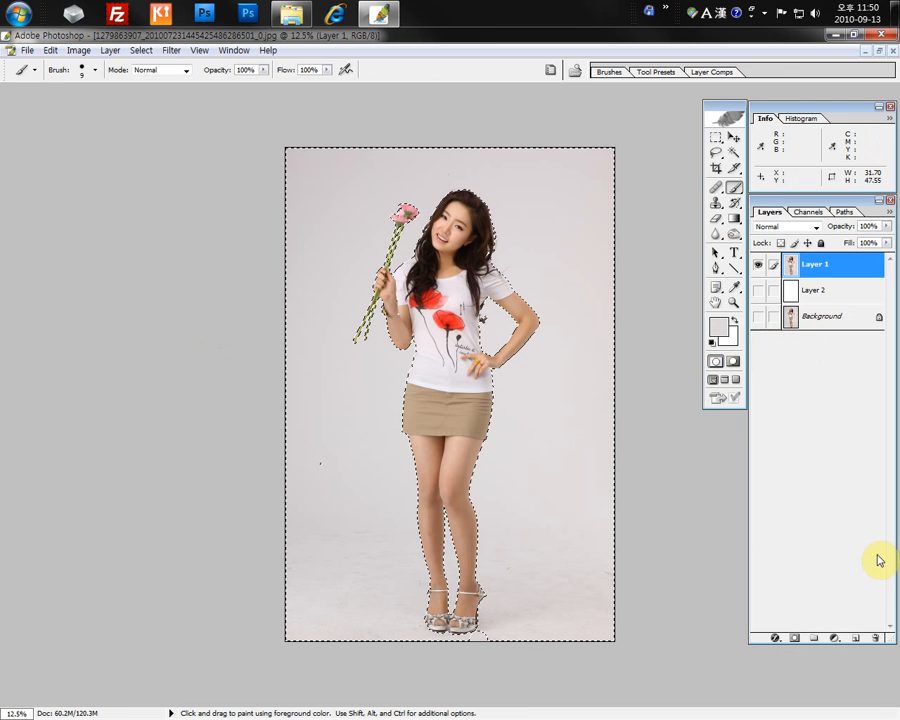
Step: Add a layer mask to Layer 1 from the selection and invert it
{"action": "left_click", "coordinate": [794, 637]}
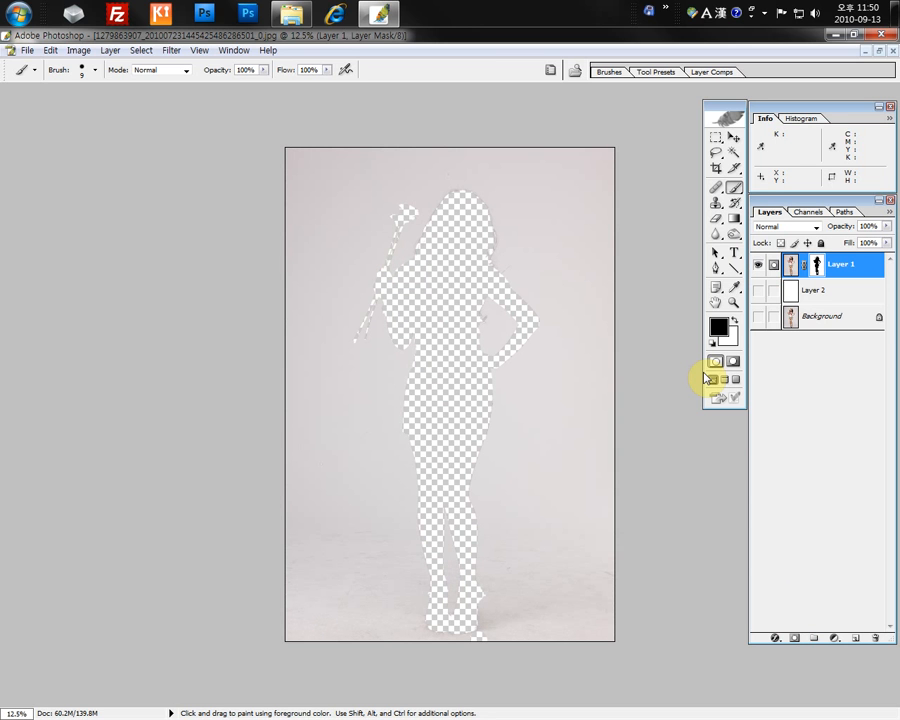
{"action": "key", "text": "ctrl+i"}
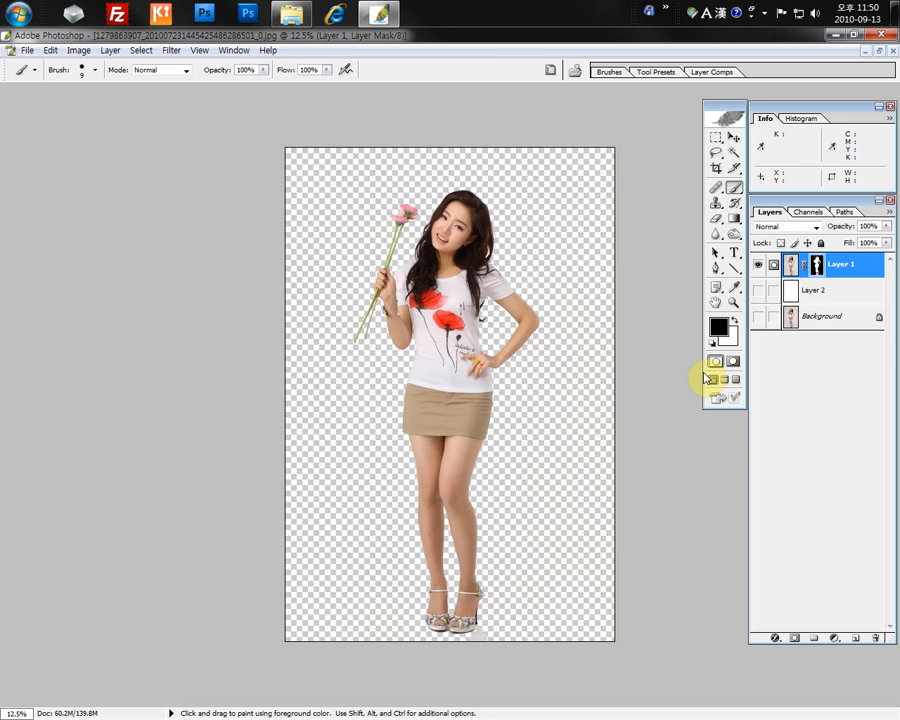
Step: Hide the leftover backdrop patch below the shoes by painting black on the layer mask with a 175 px brush
{"action": "left_click", "coordinate": [514, 643], "text": "ctrl"}
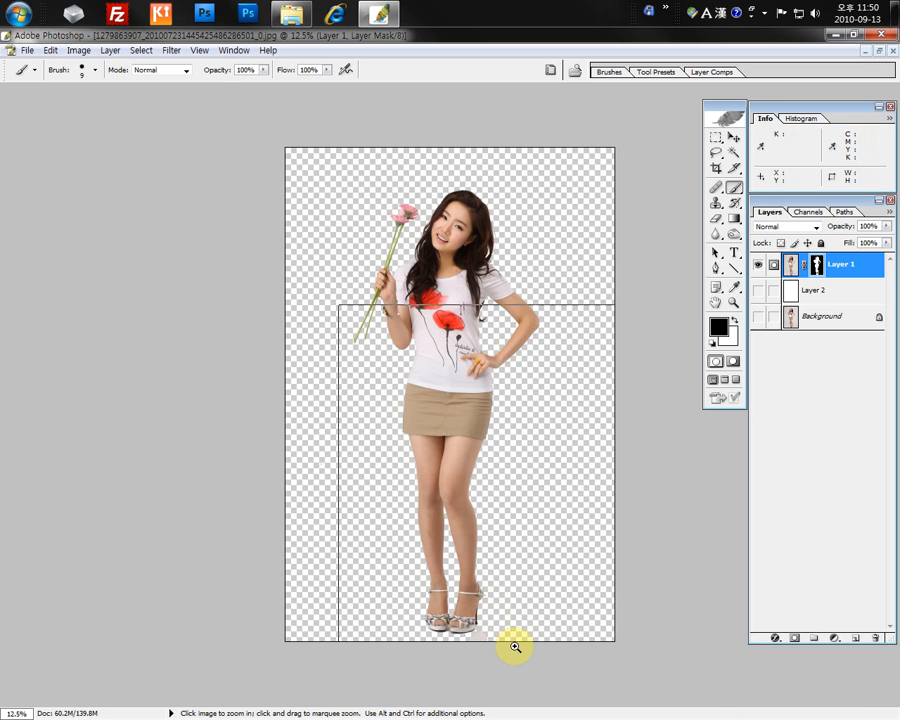
{"action": "left_click", "coordinate": [514, 643], "text": "ctrl"}
{"action": "left_click", "coordinate": [514, 643], "text": "ctrl"}
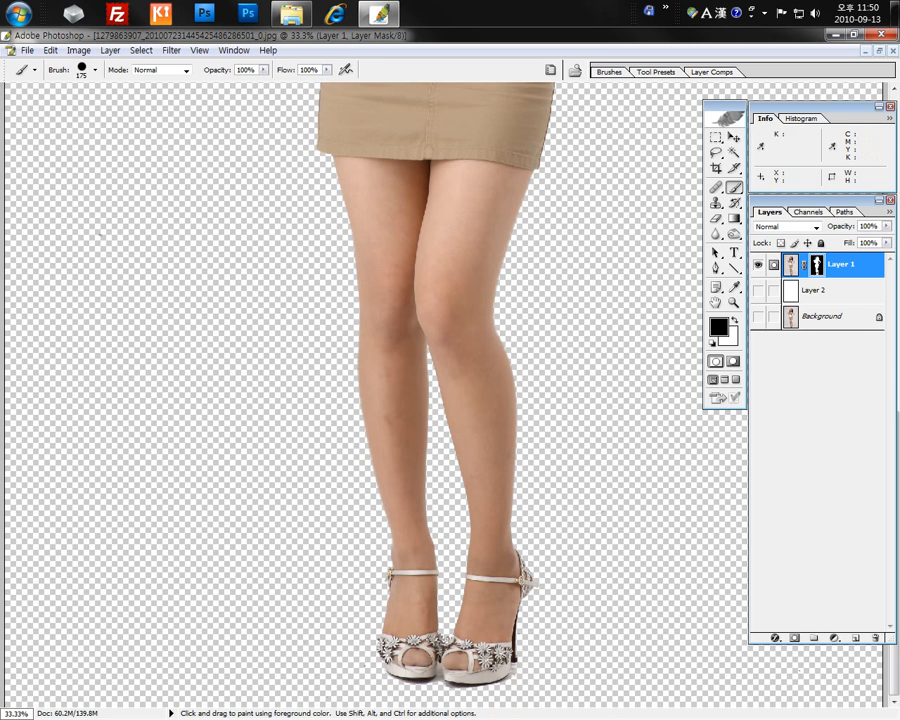
{"action": "key", "text": "ctrl+minus"}
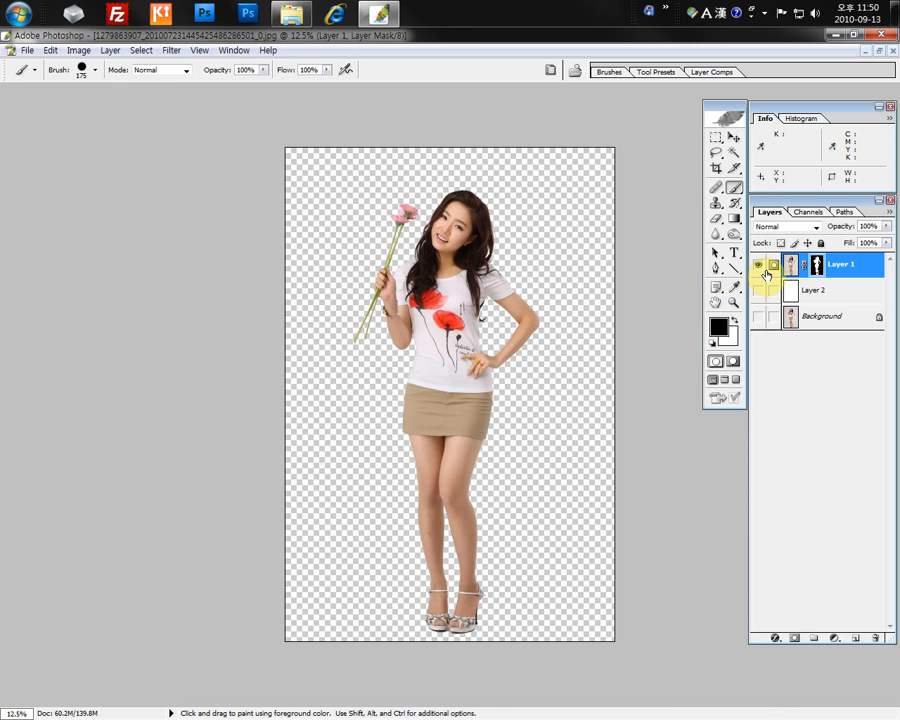
Step: Select the woman image's whole canvas, switch to the car image and hide its uncut Layer 1
{"action": "key", "text": "ctrl+a"}
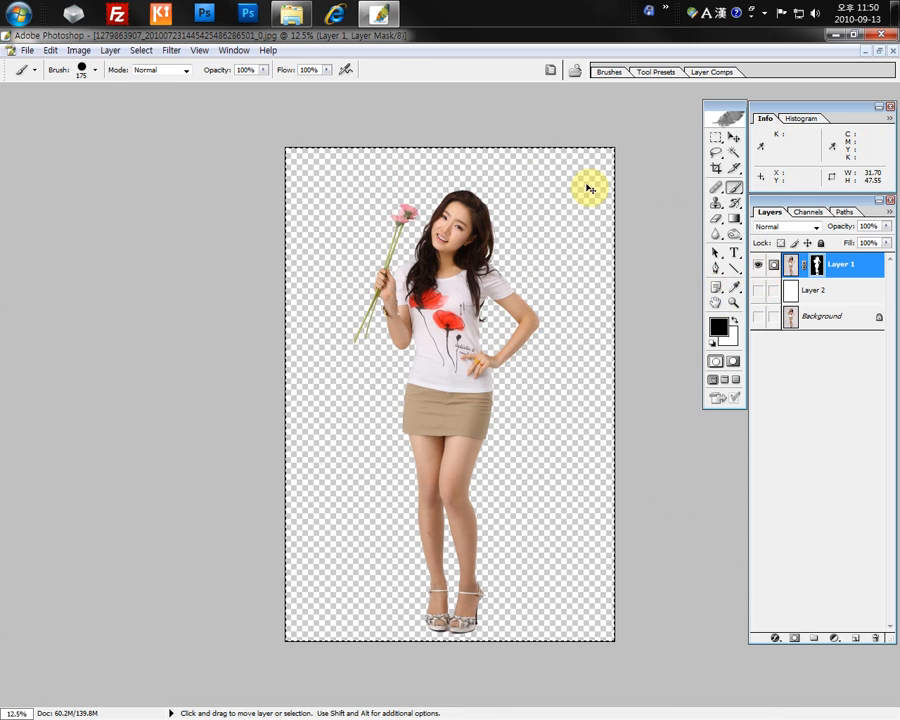
{"action": "left_click", "coordinate": [879, 50]}
{"action": "left_click", "coordinate": [422, 100]}
{"action": "key", "text": "ctrl+v"}
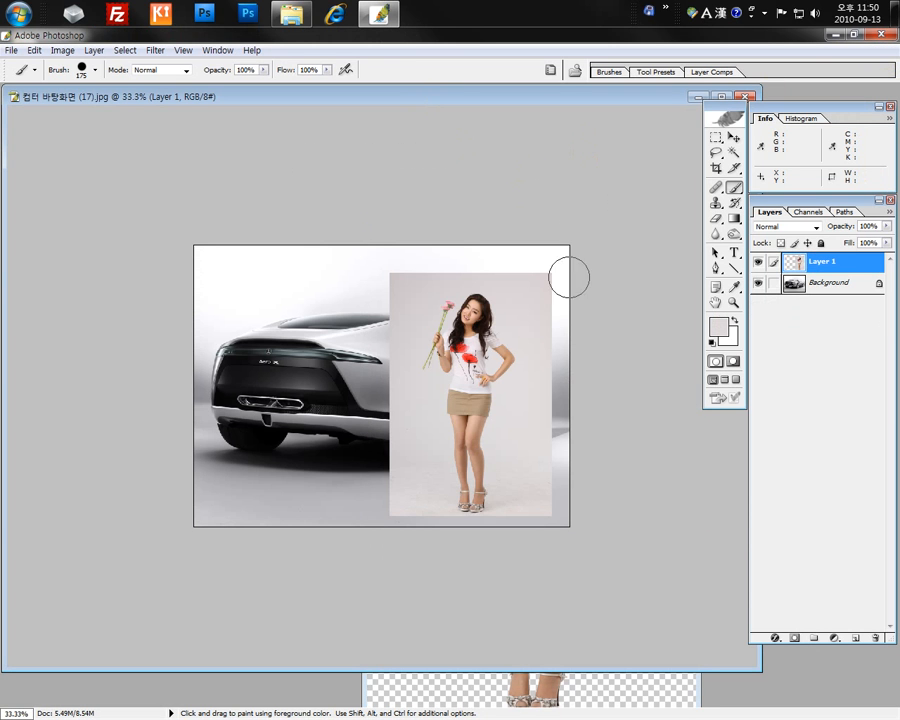
{"action": "left_click", "coordinate": [758, 262]}
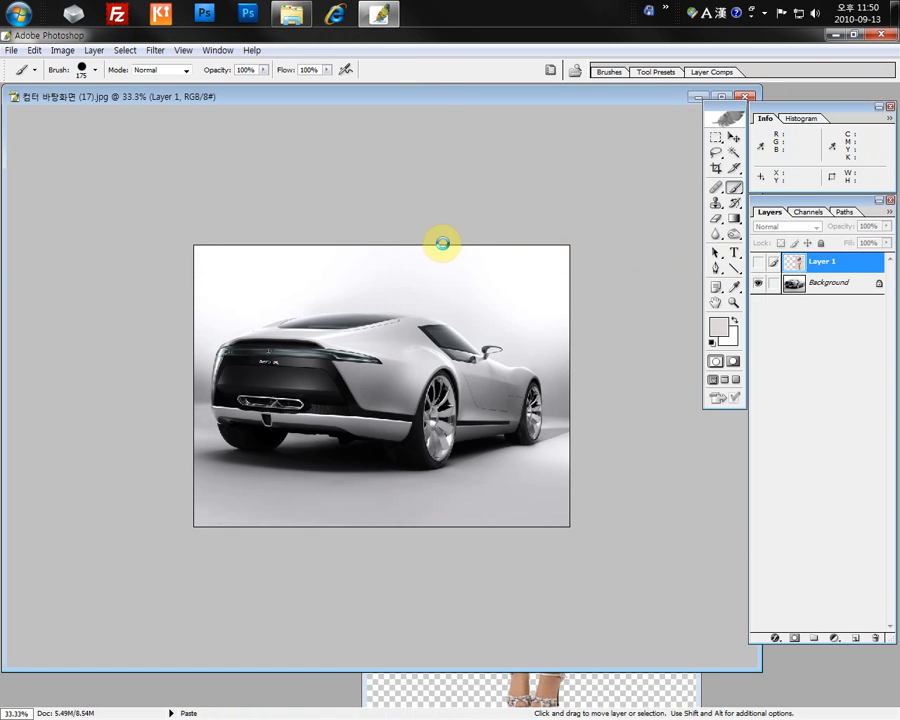
Step: Try to paste the content copied with the layer mask active into the car image, and undo the paste
{"action": "key", "text": "ctrl+v"}
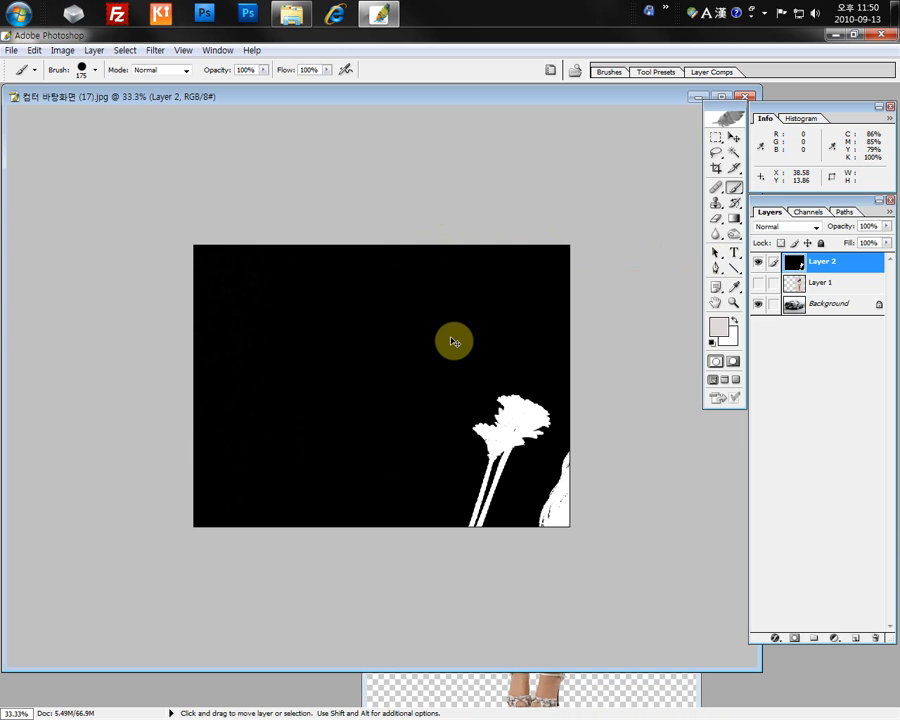
{"action": "key", "text": "ctrl+z"}
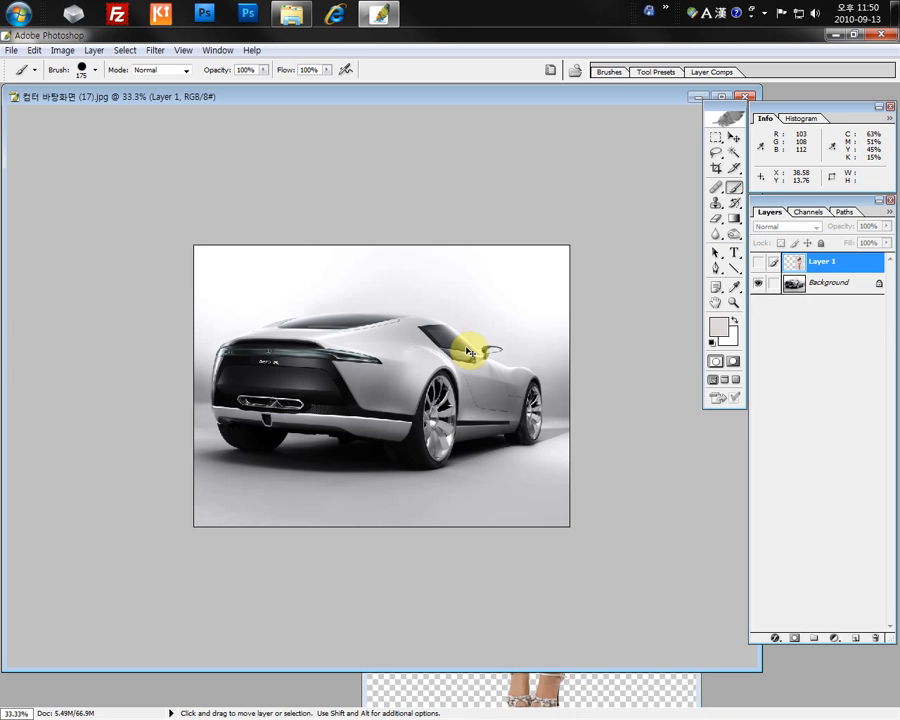
Step: Try to paste the woman image copied from Layer 1's picture, not its mask, into the car image, and undo the paste
{"action": "left_click", "coordinate": [587, 693]}
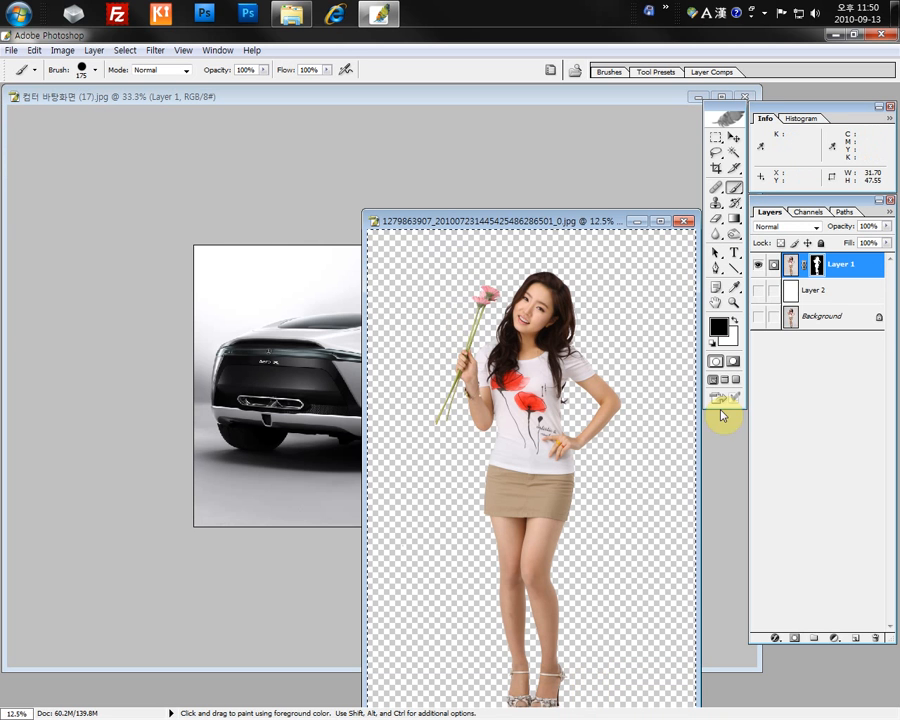
{"action": "left_click", "coordinate": [789, 266]}
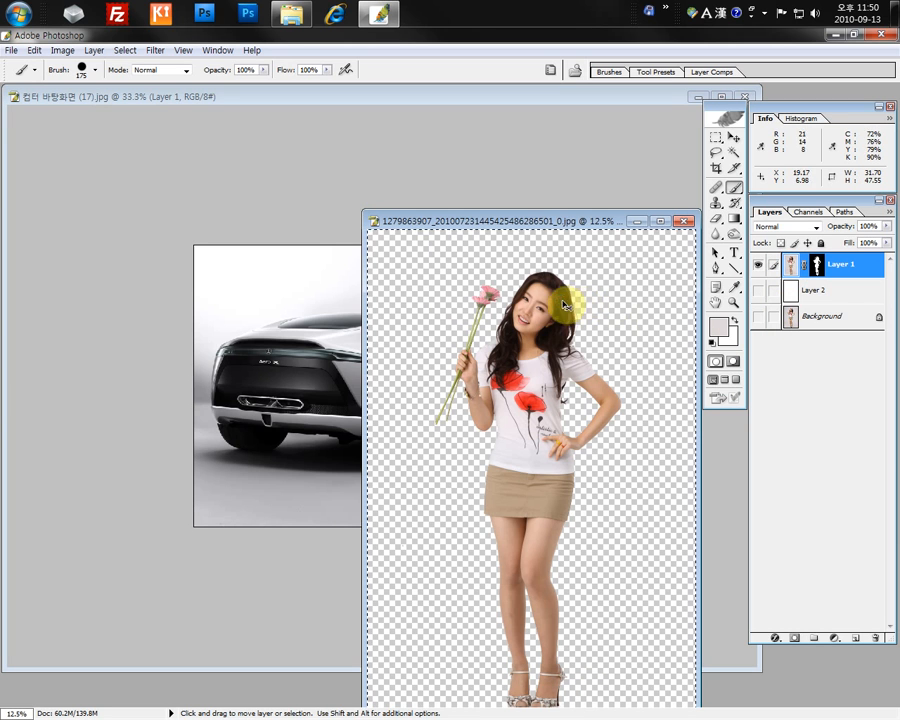
{"action": "left_click", "coordinate": [478, 148]}
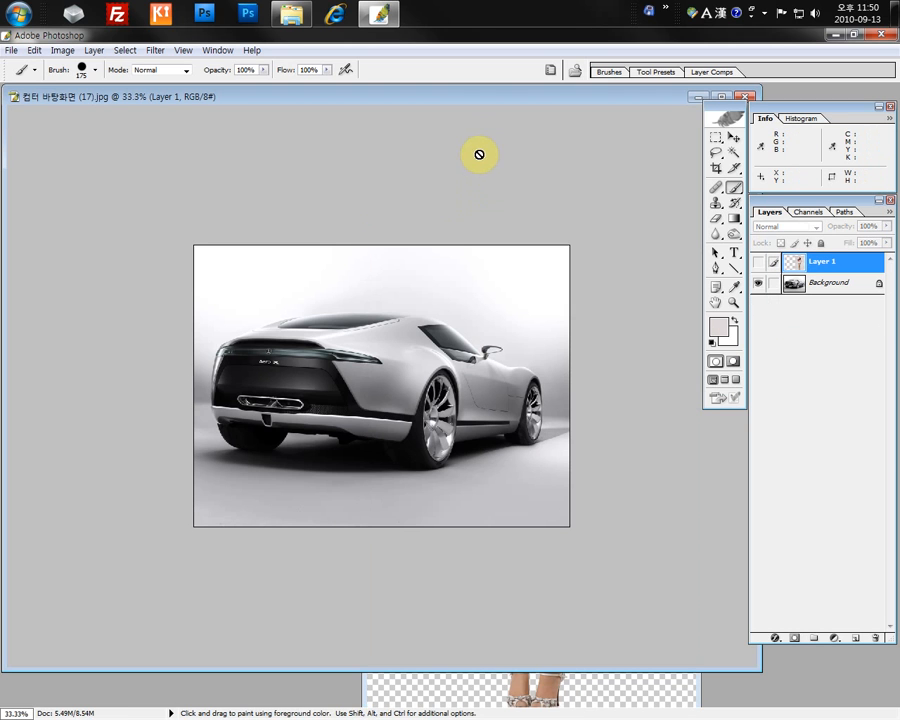
{"action": "left_click", "coordinate": [715, 137]}
{"action": "key", "text": "ctrl+v"}
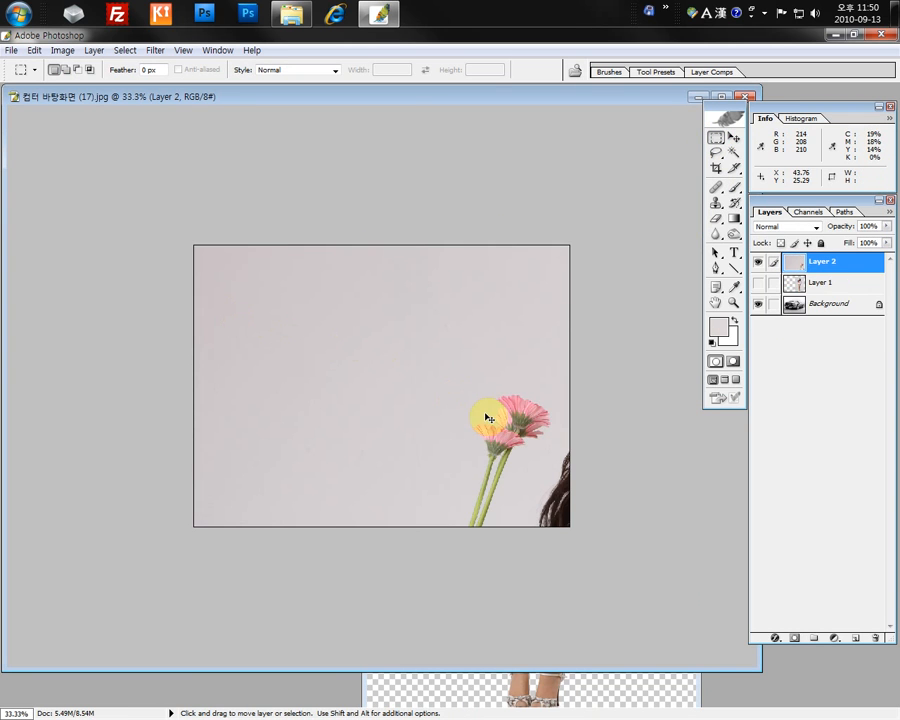
{"action": "key", "text": "ctrl+z"}
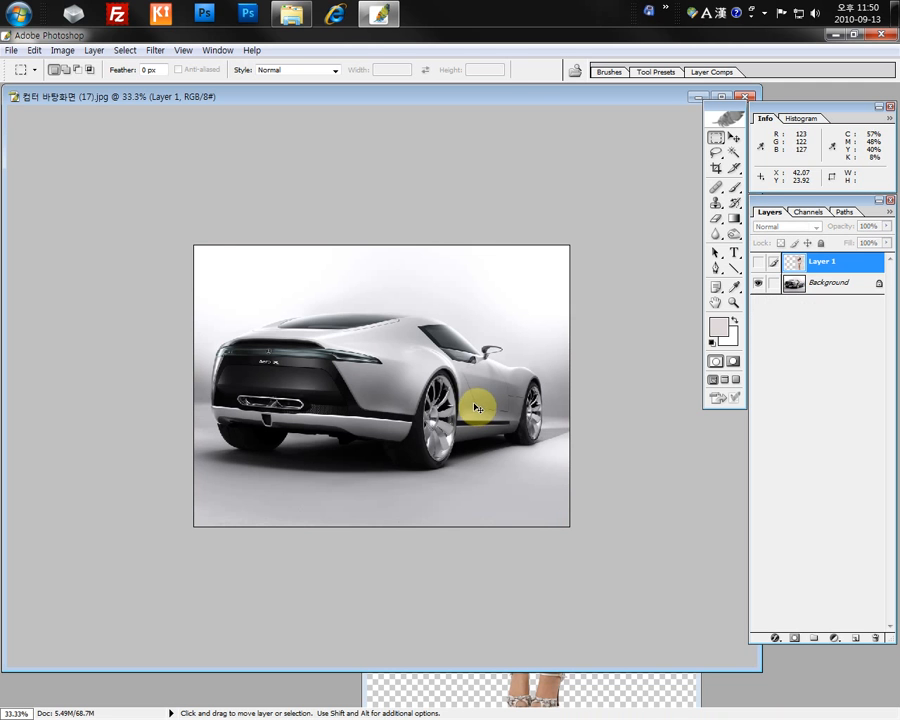
Step: Return to the woman image and apply Layer 1's layer mask permanently
{"action": "left_click", "coordinate": [520, 682]}
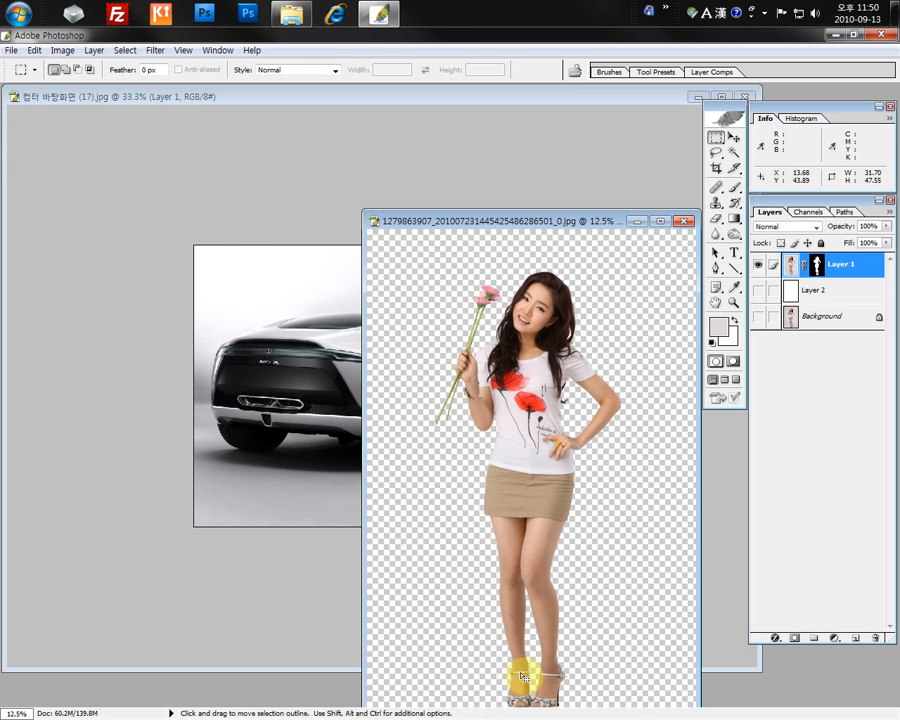
{"action": "right_click", "coordinate": [818, 265]}
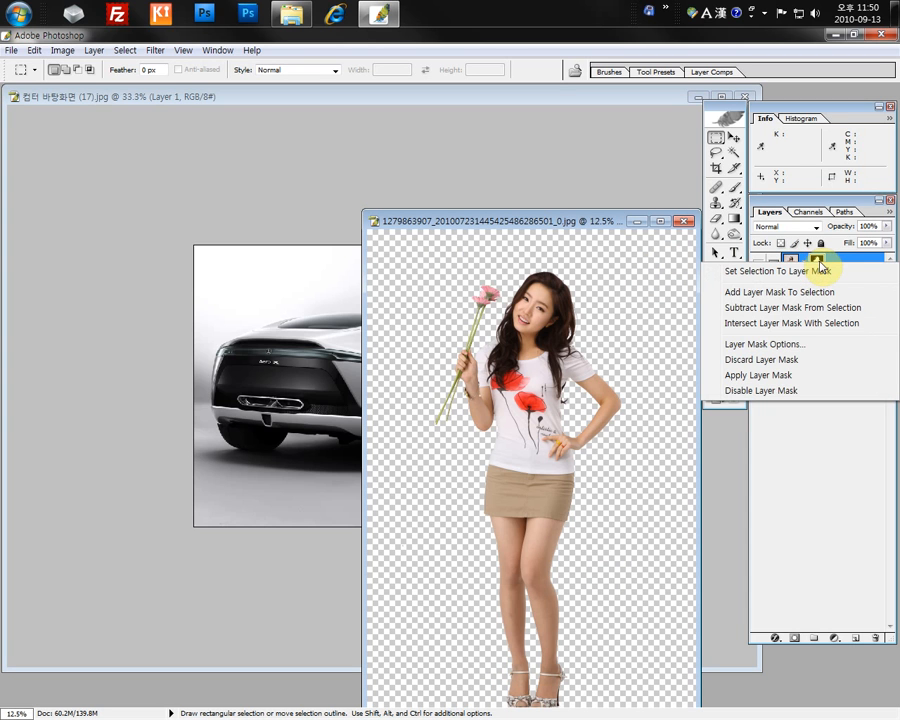
{"action": "left_click", "coordinate": [818, 265]}
{"action": "right_click", "coordinate": [817, 266]}
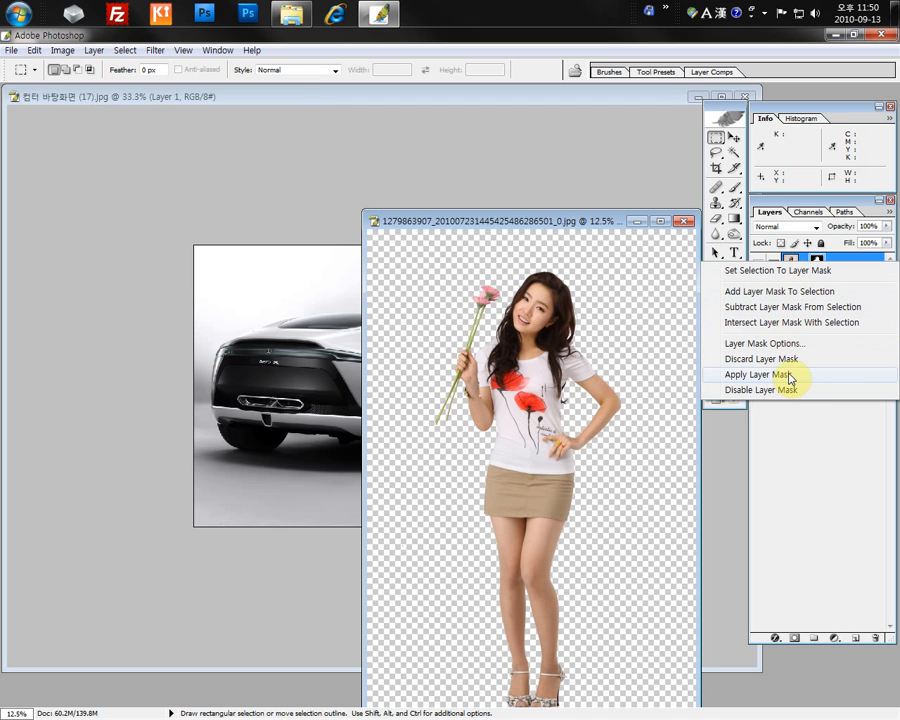
{"action": "left_click", "coordinate": [843, 256]}
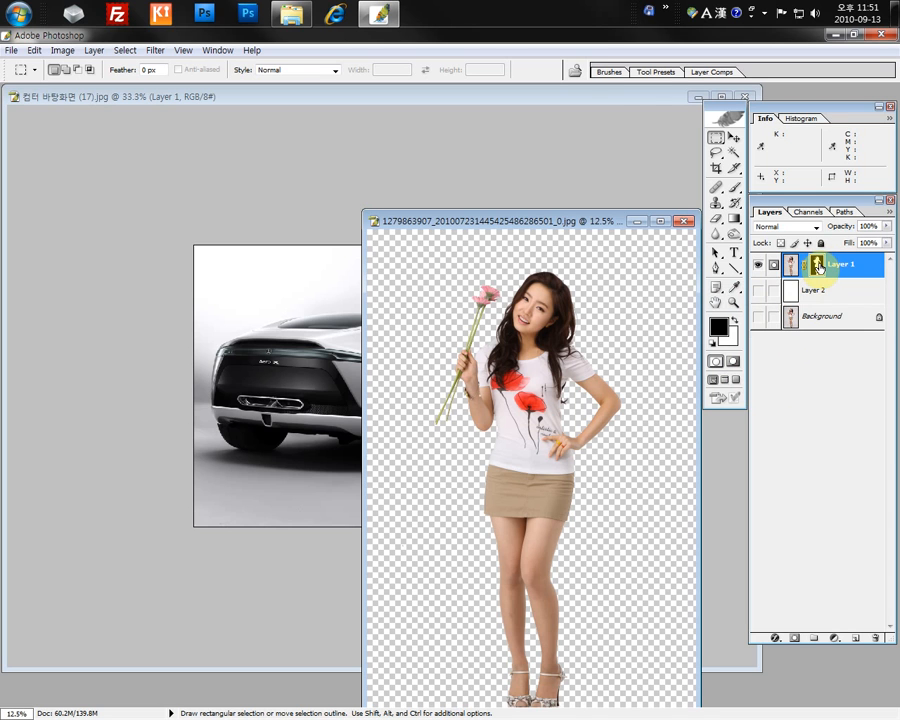
{"action": "right_click", "coordinate": [819, 267]}
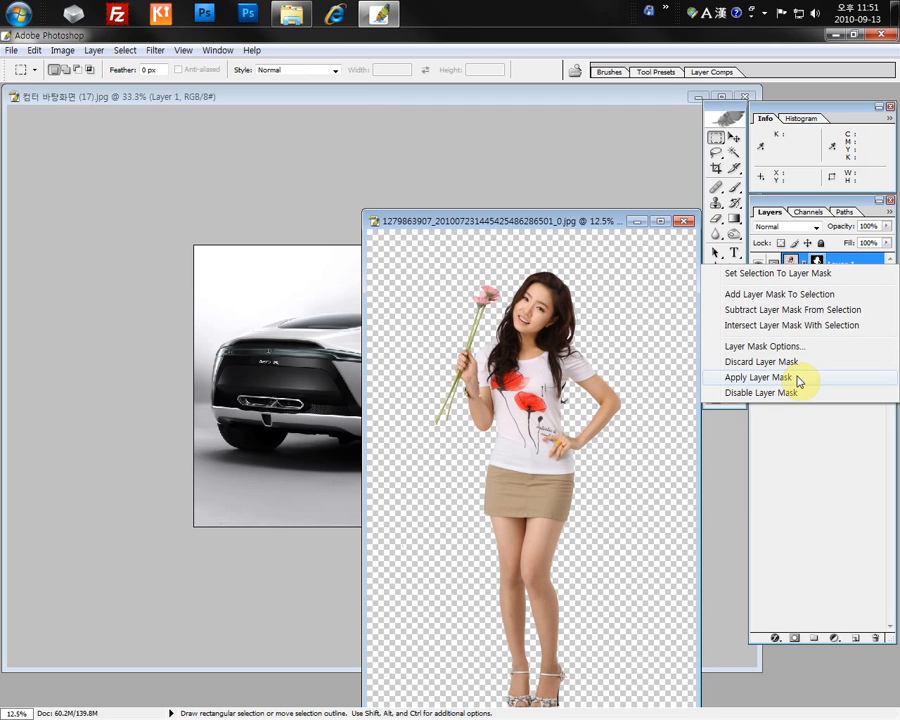
{"action": "left_click", "coordinate": [817, 264]}
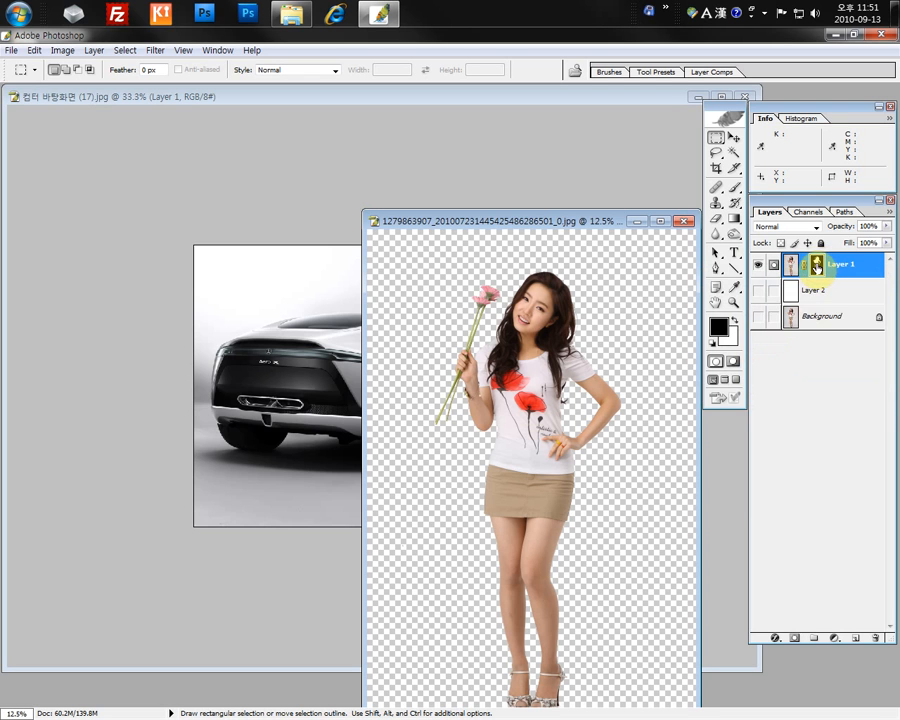
{"action": "right_click", "coordinate": [817, 266]}
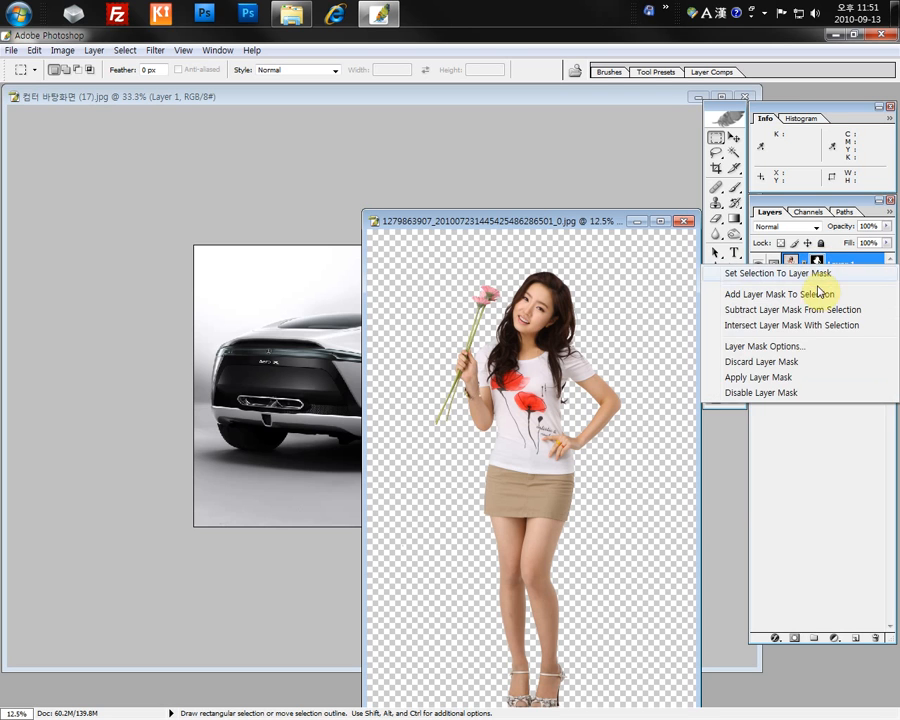
{"action": "left_click", "coordinate": [801, 380]}
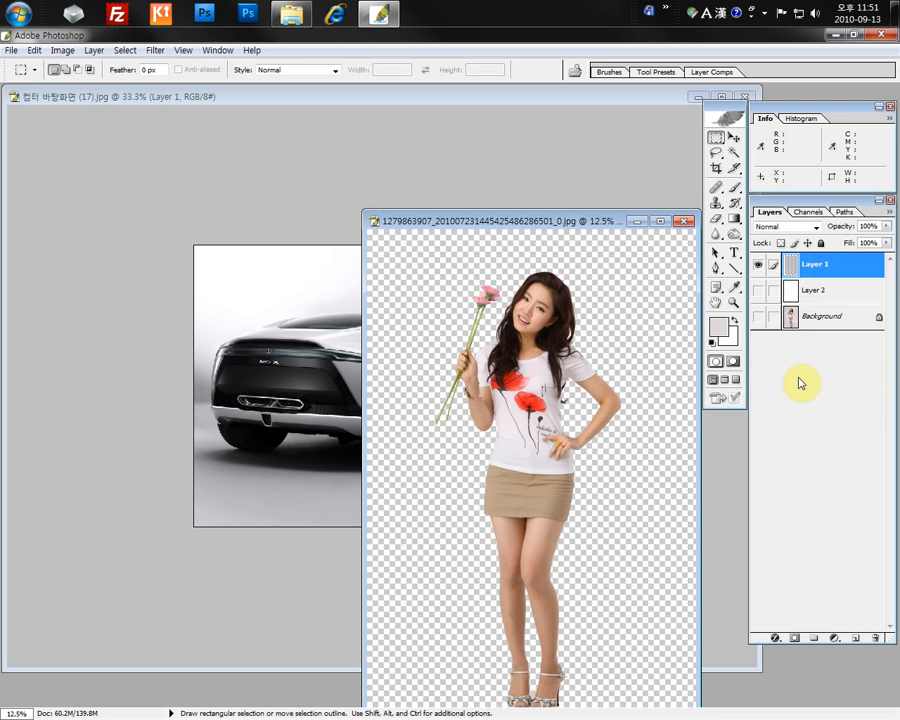
Step: Show the white Layer 2 beneath the cutout and toggle Layer 1's visibility to check the woman against white
{"action": "left_click", "coordinate": [758, 290]}
{"action": "left_click", "coordinate": [757, 265]}
{"action": "left_click", "coordinate": [757, 265]}
{"action": "left_click", "coordinate": [757, 265]}
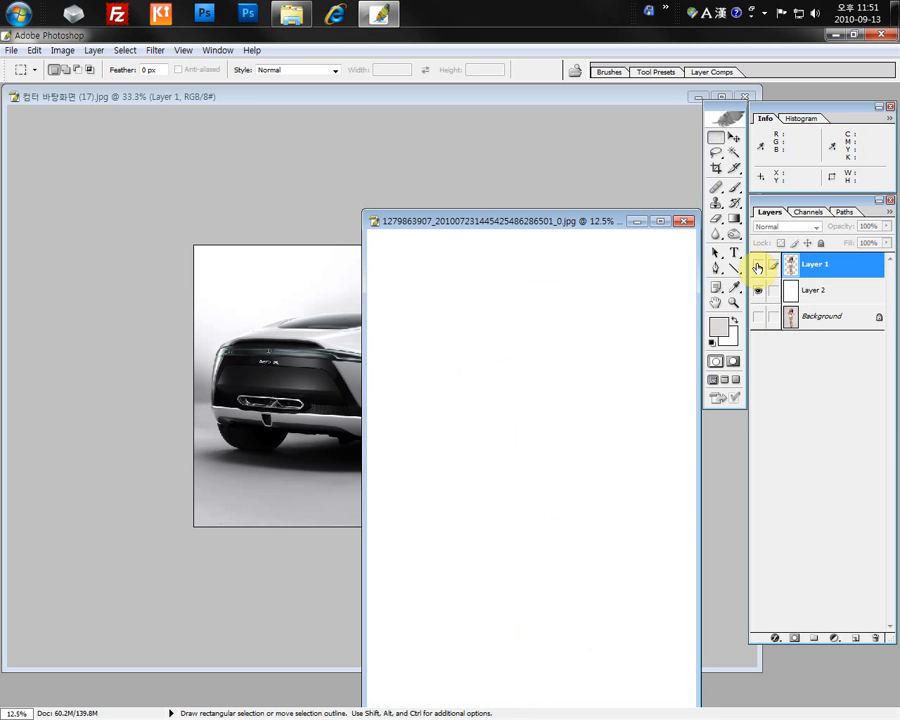
{"action": "left_click", "coordinate": [757, 266]}
Step: Copy the whole canvas of Layer 1's cutout woman, paste it into the car image and reposition the pasted layer
{"action": "key", "text": "v"}
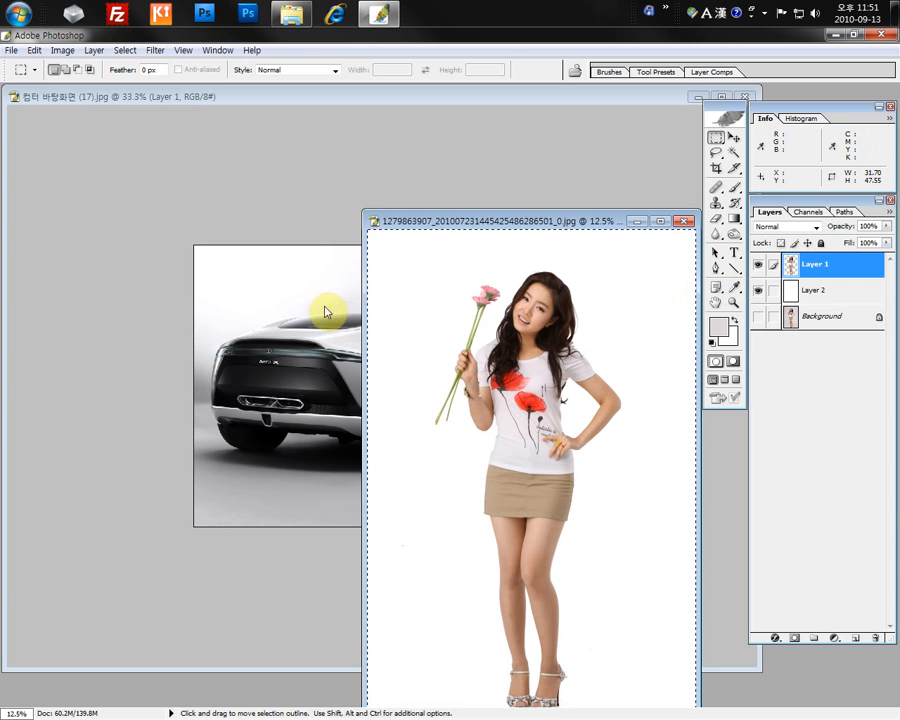
{"action": "left_click", "coordinate": [238, 197]}
{"action": "key", "text": "ctrl+v"}
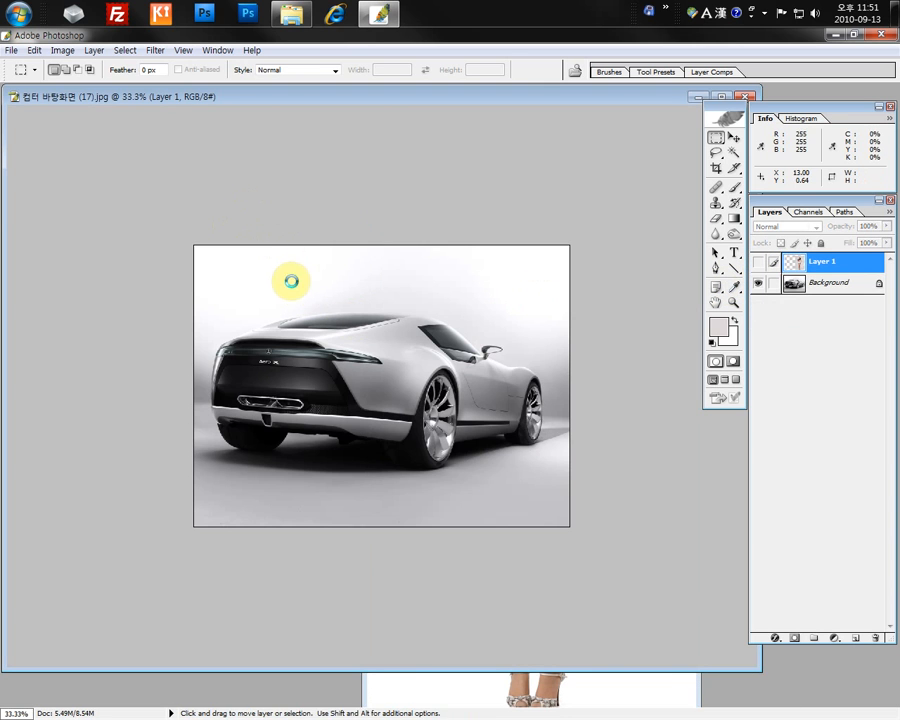
{"action": "left_click_drag", "start_coordinate": [476, 391], "coordinate": [249, 286]}
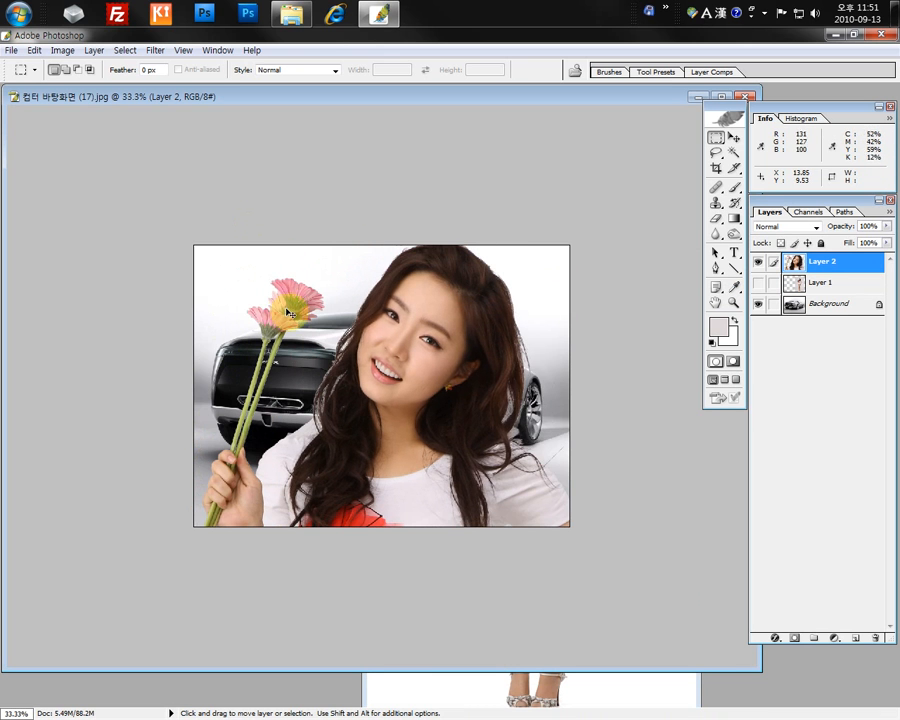
Step: Scale the pasted woman proportionally to about 18.8% with Free Transform and place her in front of the car's right side
{"action": "key", "text": "m"}
{"action": "right_click", "coordinate": [447, 369]}
{"action": "left_click", "coordinate": [508, 472]}
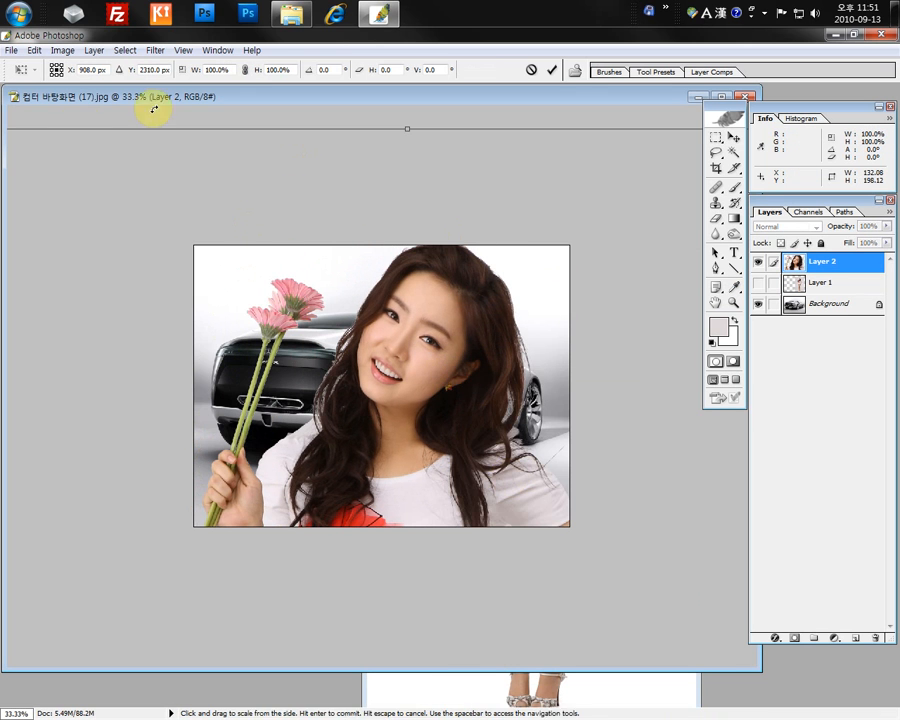
{"action": "key", "text": "ctrl+minus"}
{"action": "key", "text": "ctrl+minus"}
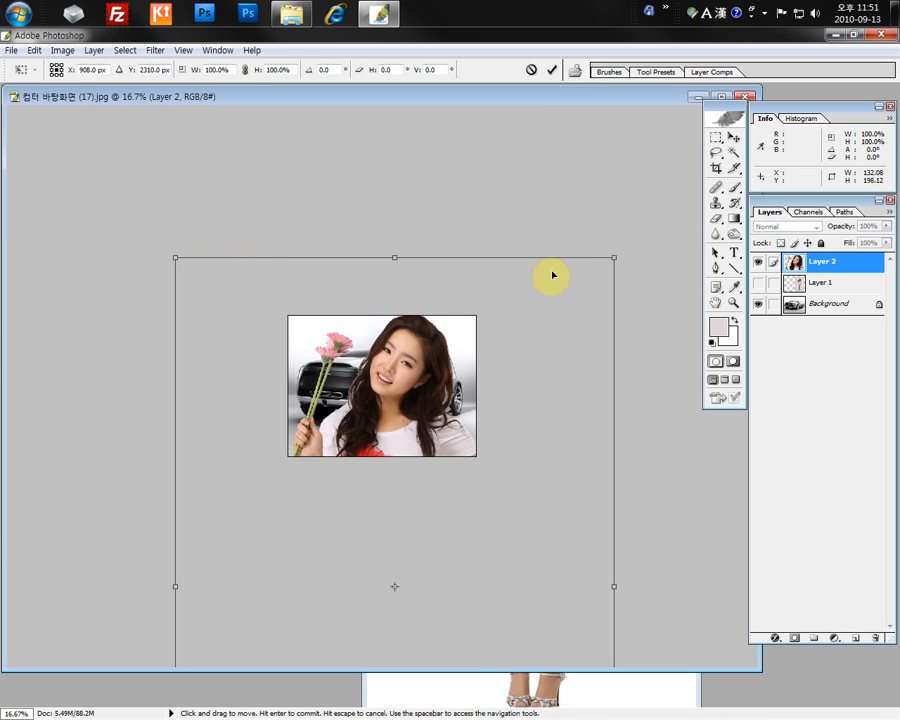
{"action": "left_click_drag", "start_coordinate": [613, 256], "coordinate": [456, 287]}
{"action": "left_click_drag", "start_coordinate": [404, 248], "coordinate": [427, 337]}
{"action": "left_click_drag", "start_coordinate": [465, 291], "coordinate": [446, 314]}
{"action": "left_click_drag", "start_coordinate": [409, 365], "coordinate": [444, 338]}
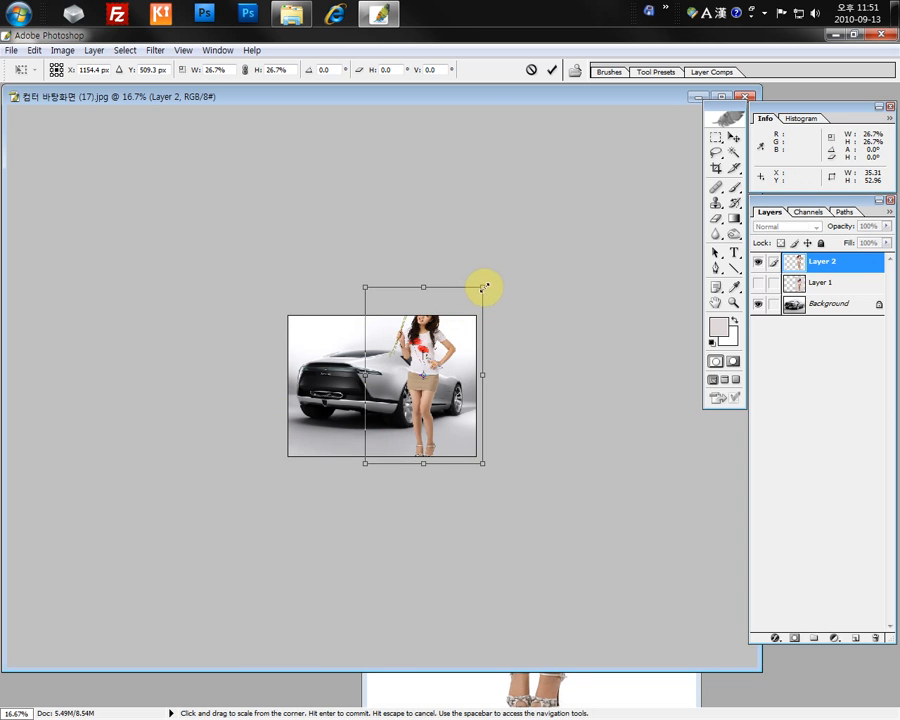
{"action": "left_click_drag", "start_coordinate": [482, 287], "coordinate": [449, 357]}
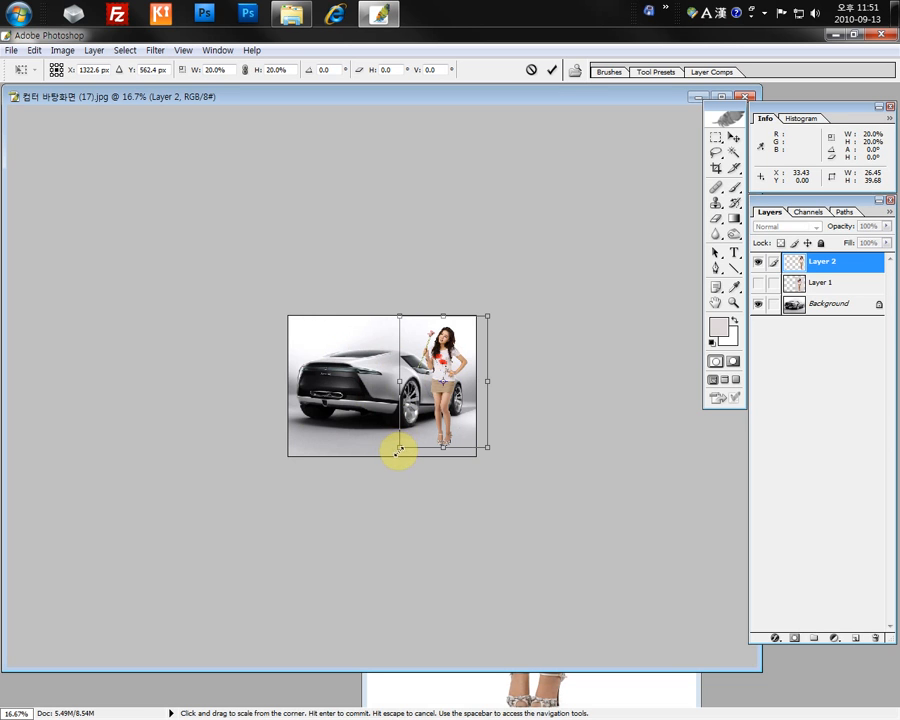
{"action": "left_click_drag", "start_coordinate": [398, 449], "coordinate": [393, 456]}
{"action": "left_click_drag", "start_coordinate": [487, 316], "coordinate": [477, 331]}
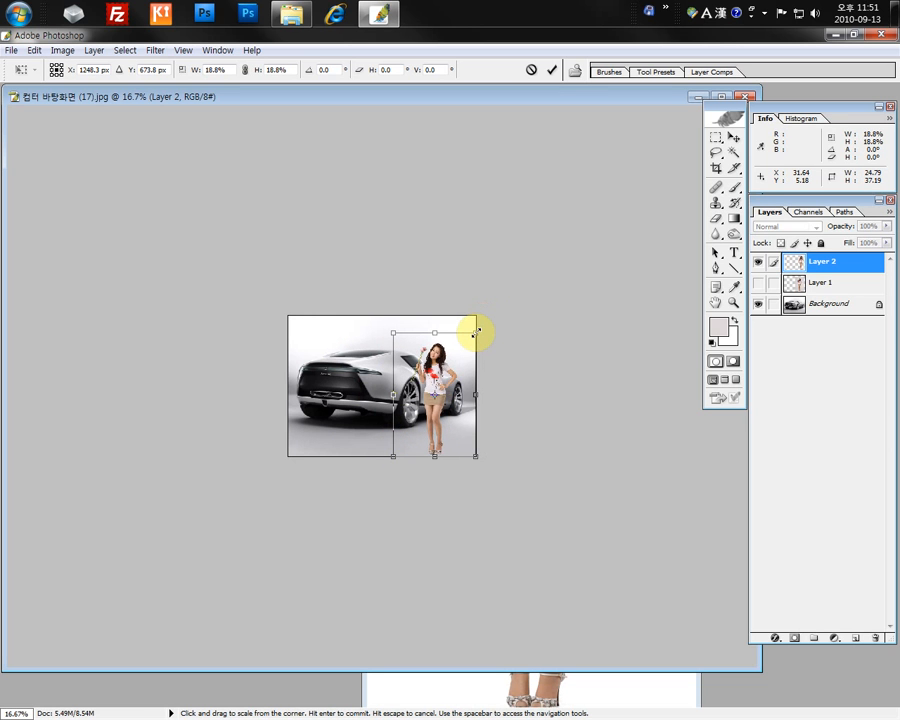
{"action": "double_click", "coordinate": [445, 376]}
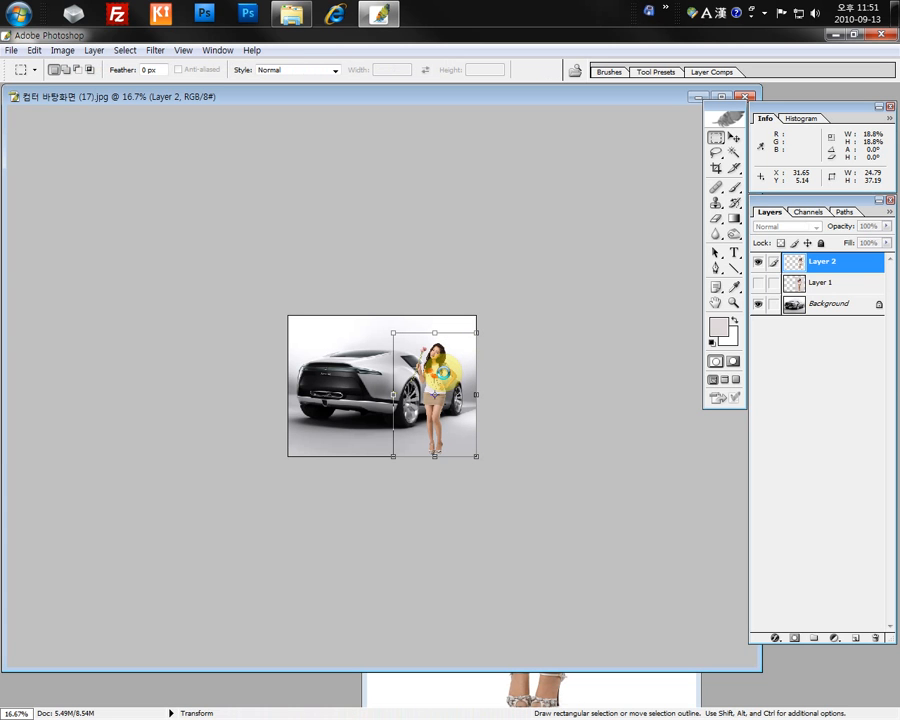
Step: Move the woman up and toward the car so she stands just beside its rear wheel
{"action": "key", "text": "ctrl+plus"}
{"action": "key", "text": "ctrl+plus"}
{"action": "key", "text": "ctrl+plus"}
{"action": "key", "text": "ctrl+plus"}
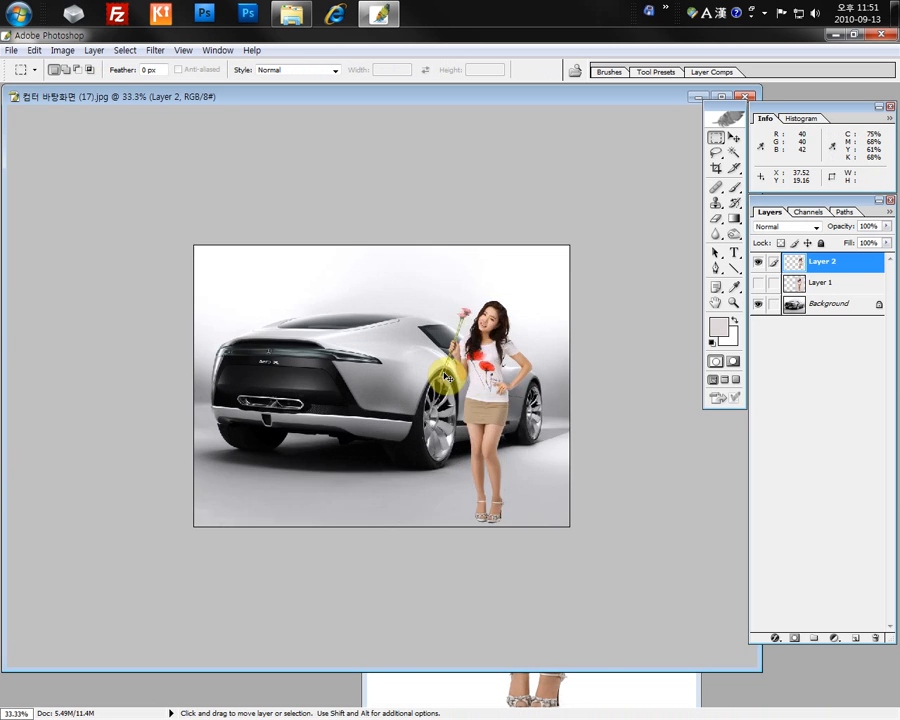
{"action": "key", "text": "ctrl+minus"}
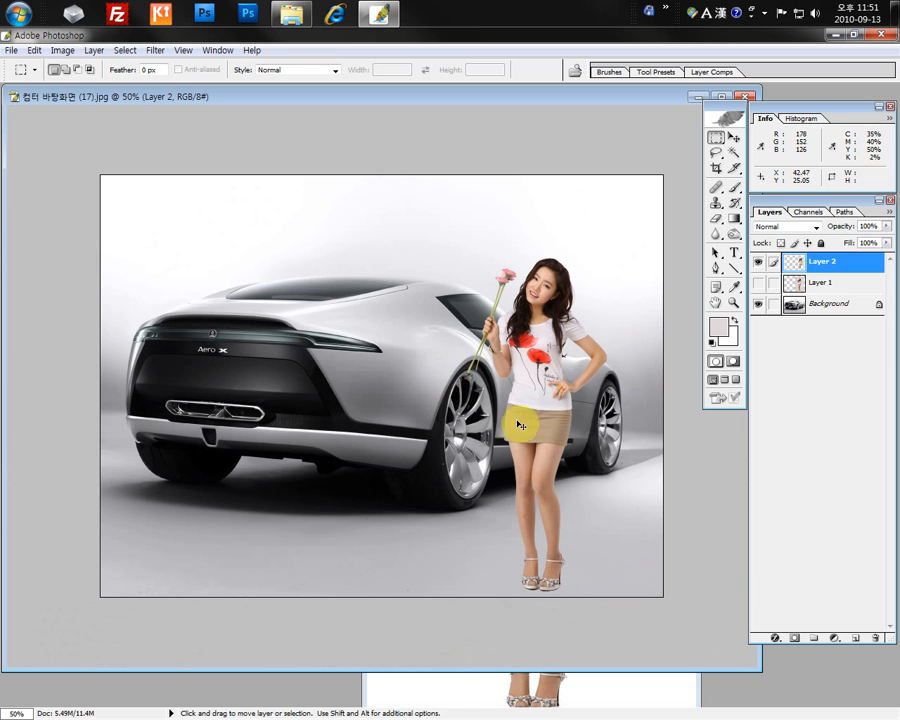
{"action": "mouse_move", "coordinate": [516, 420]}
{"action": "left_mouse_down"}
{"action": "mouse_move", "coordinate": [522, 474]}
{"action": "mouse_move", "coordinate": [517, 379]}
{"action": "mouse_move", "coordinate": [510, 404]}
{"action": "left_mouse_up"}
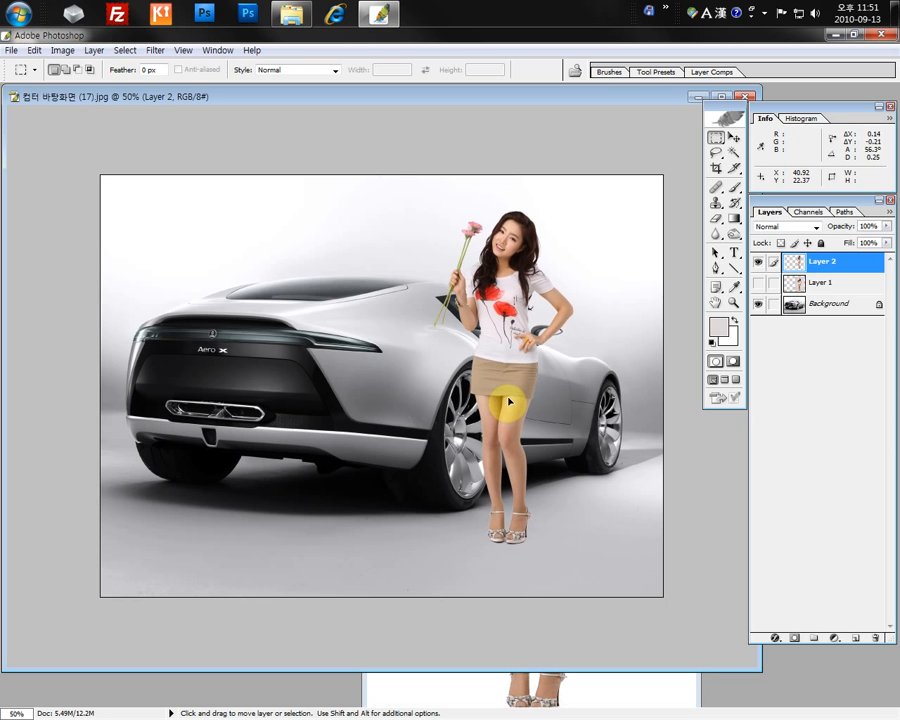
Step: Toggle Layer 2's visibility to compare the car image with and without the woman
{"action": "left_click", "coordinate": [783, 272]}
{"action": "left_click", "coordinate": [757, 264]}
{"action": "left_click", "coordinate": [757, 264]}
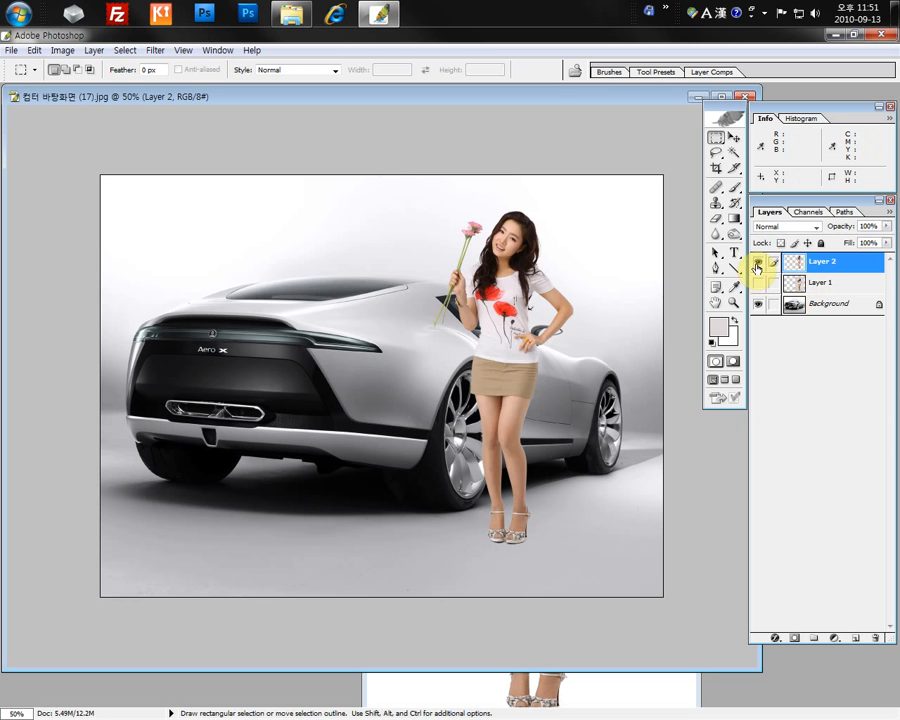
{"action": "left_click", "coordinate": [757, 264]}
{"action": "left_click", "coordinate": [757, 264]}
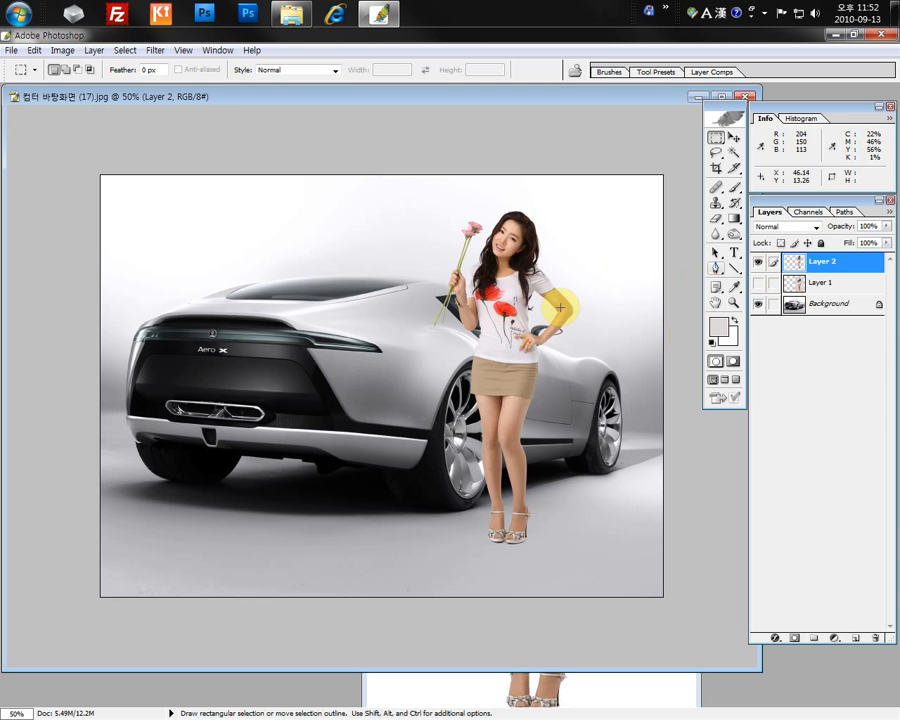
{"action": "left_click", "coordinate": [759, 264]}
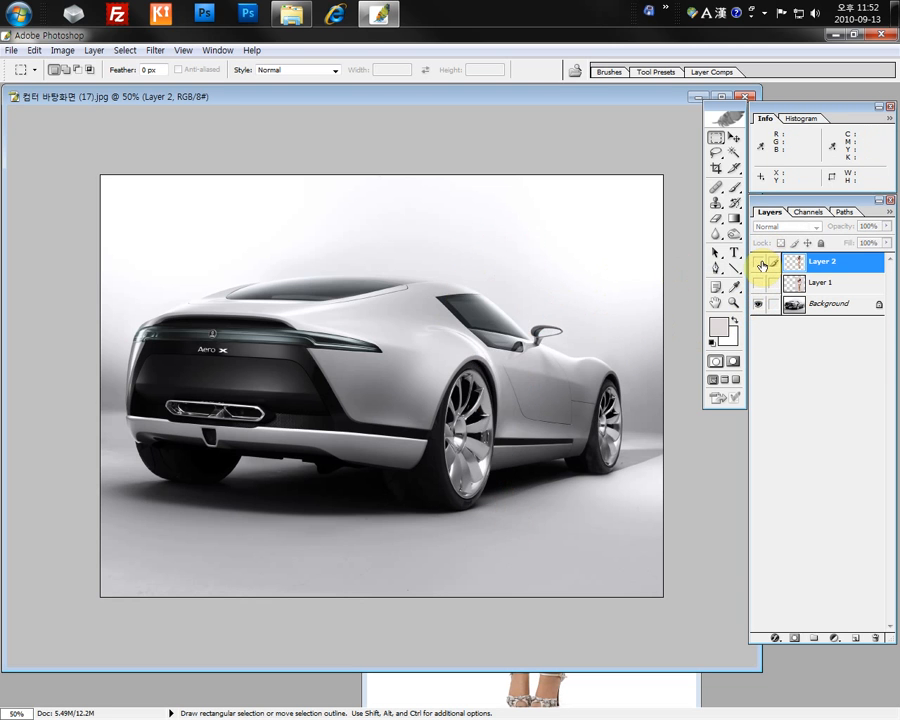
{"action": "left_click", "coordinate": [756, 265]}
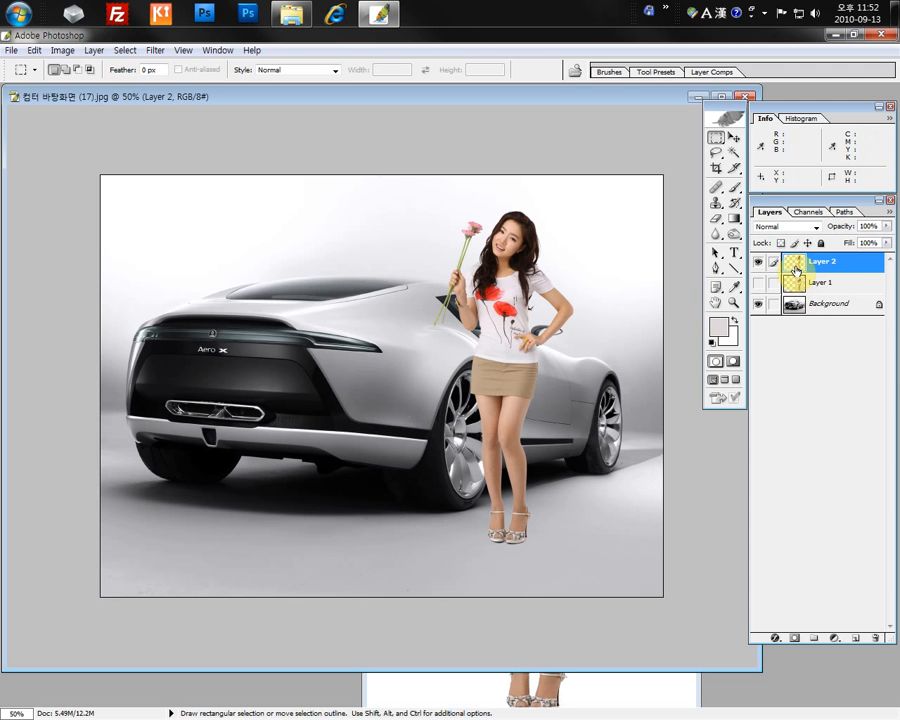
Step: Duplicate Layer 2 and make the original Layer 2 beneath the copy active
{"action": "key", "text": "ctrl"}
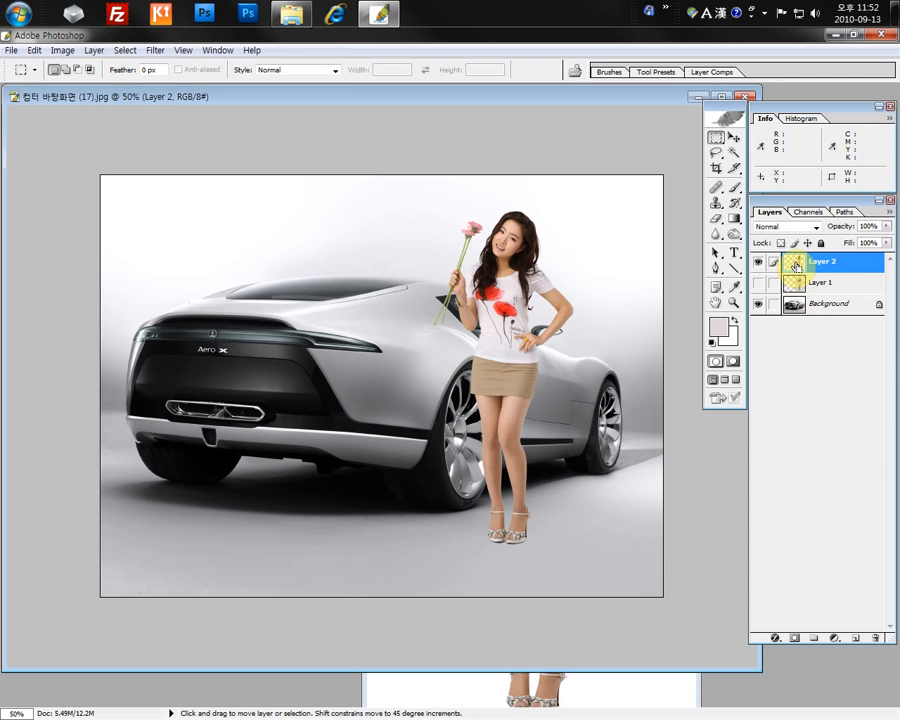
{"action": "key", "text": "ctrl+j"}
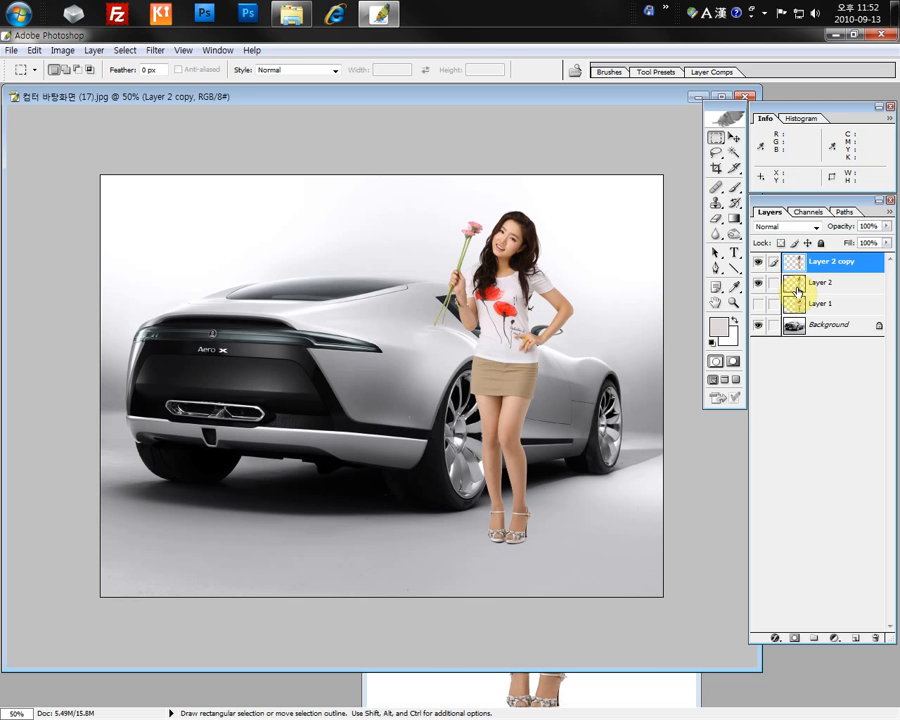
{"action": "left_click", "coordinate": [798, 290]}
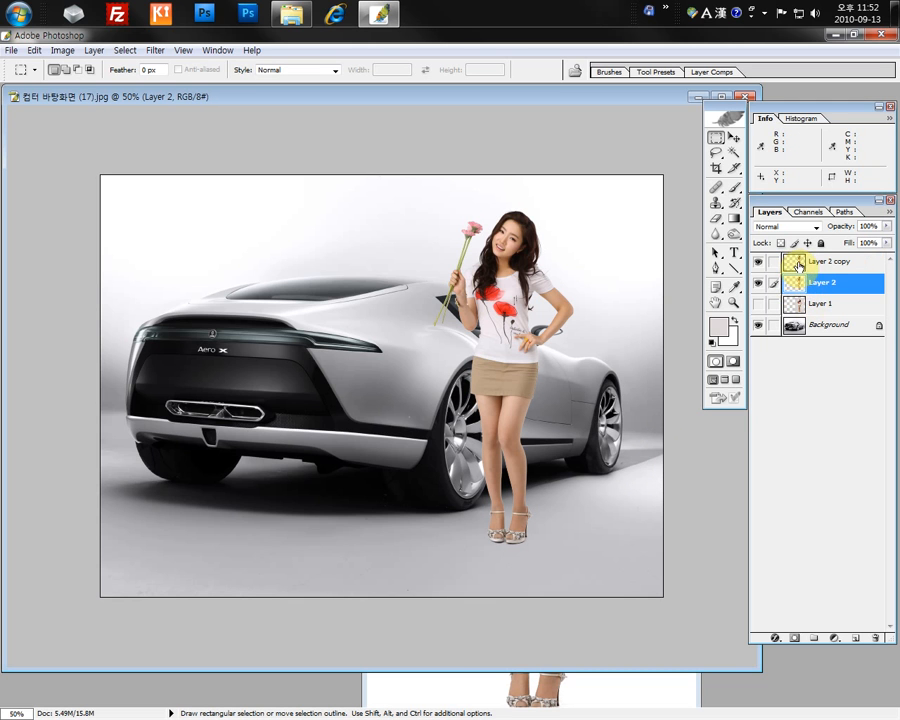
{"action": "left_click", "coordinate": [798, 265]}
{"action": "left_click", "coordinate": [792, 286]}
Step: Fill the woman's silhouette on Layer 2 with the default black foreground colour and clear the selection
{"action": "key", "text": "ctrl"}
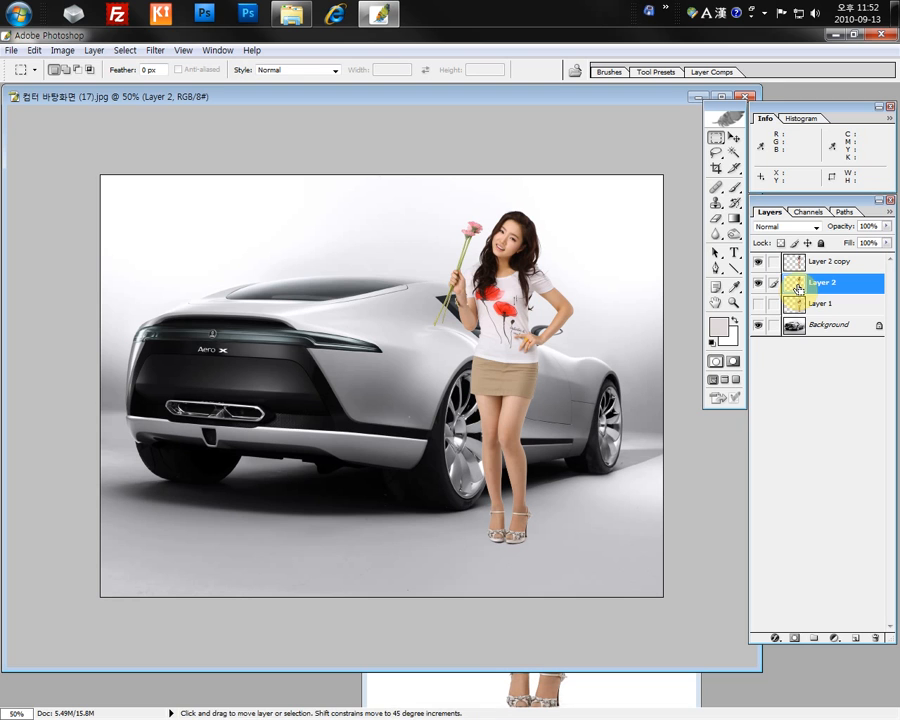
{"action": "key", "text": "ctrl"}
{"action": "left_click", "coordinate": [800, 287], "text": "ctrl"}
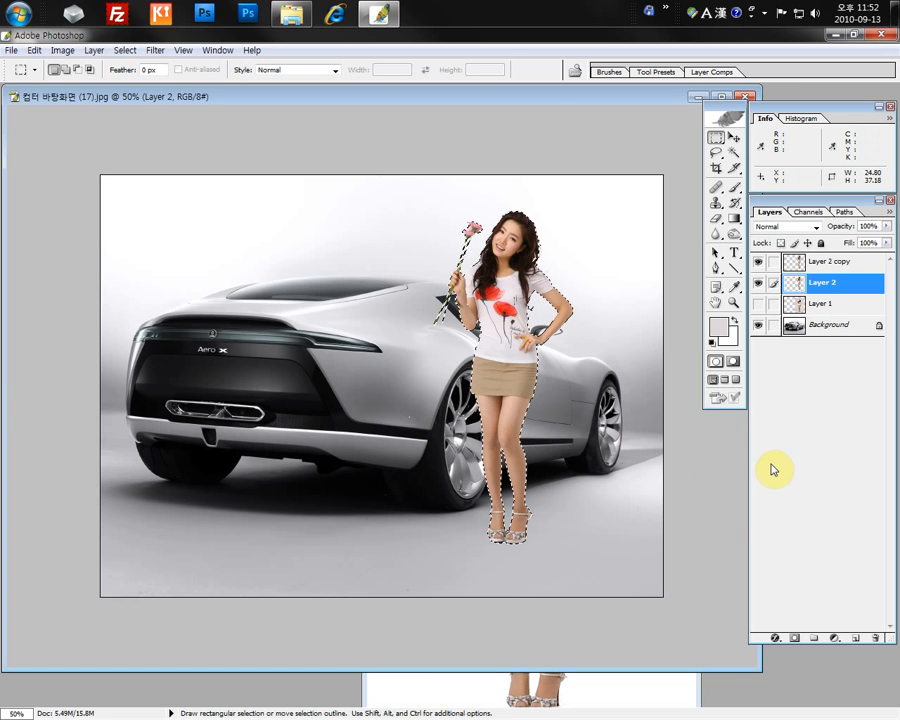
{"action": "left_click", "coordinate": [713, 342]}
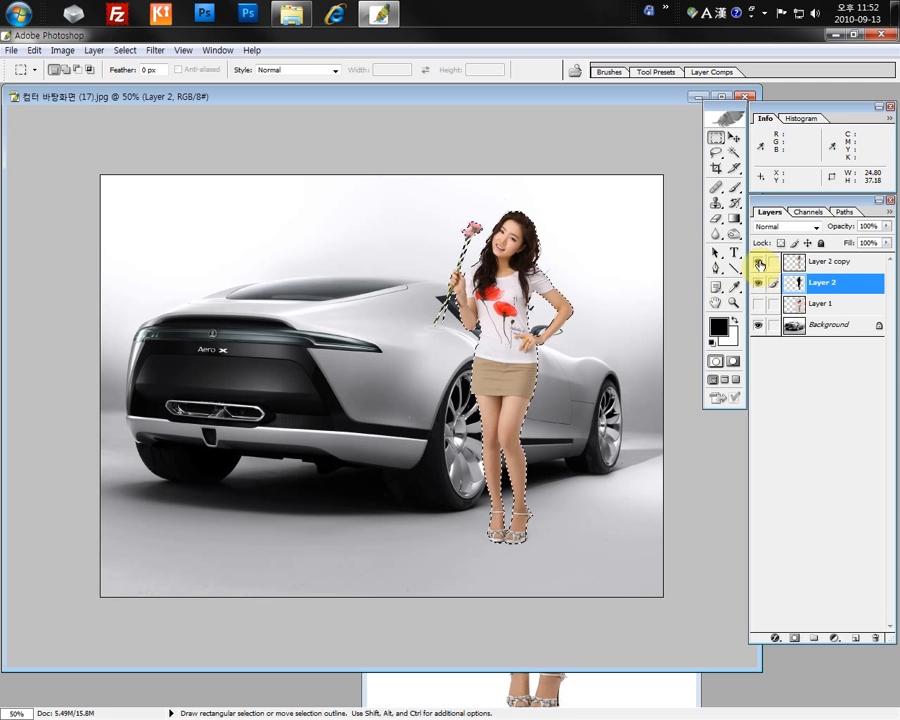
{"action": "left_click", "coordinate": [759, 262]}
{"action": "left_click", "coordinate": [759, 262]}
{"action": "left_click", "coordinate": [664, 244]}
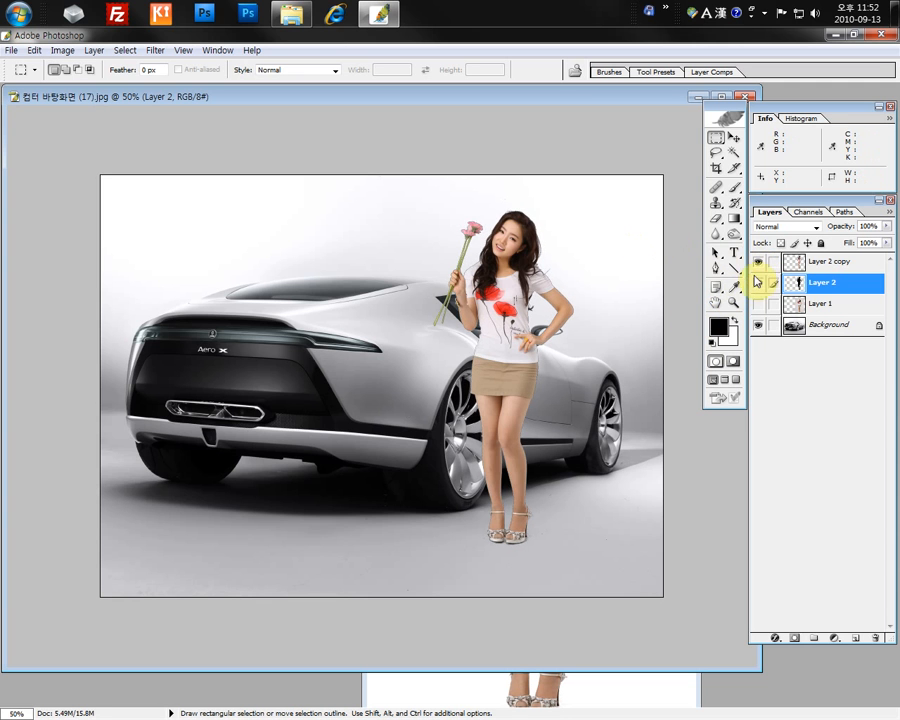
{"action": "left_click", "coordinate": [760, 265]}
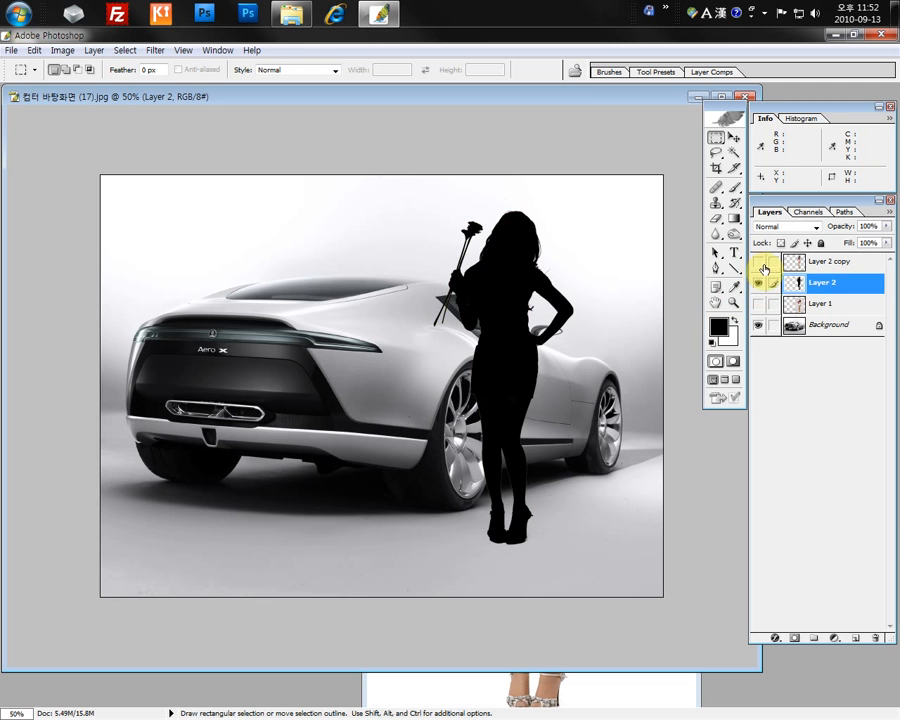
{"action": "left_click", "coordinate": [758, 262]}
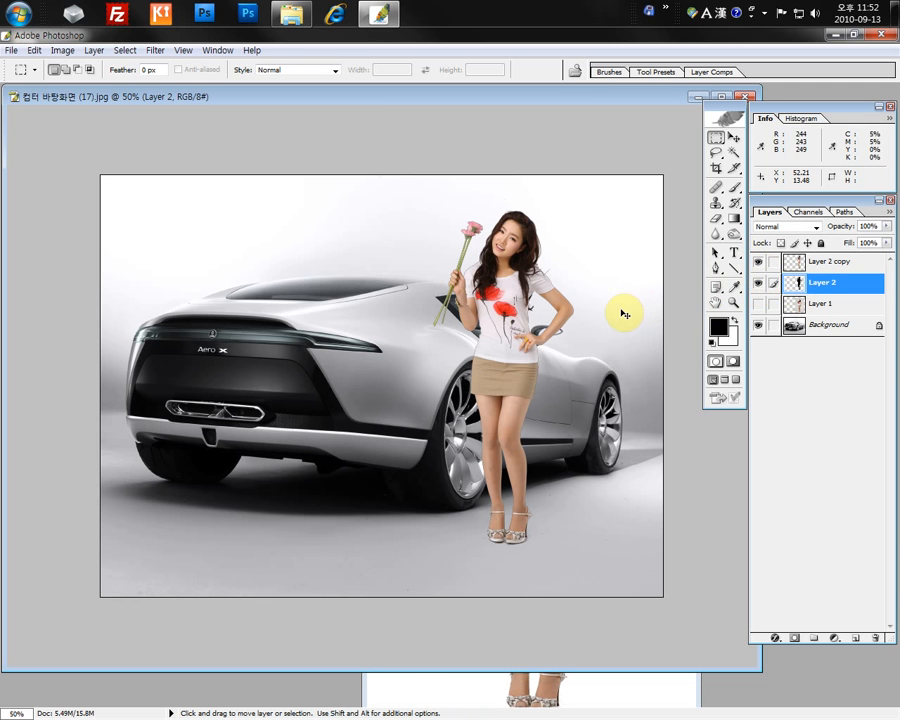
{"action": "left_click_drag", "start_coordinate": [623, 313], "coordinate": [627, 316]}
{"action": "key", "text": "ctrl+z"}
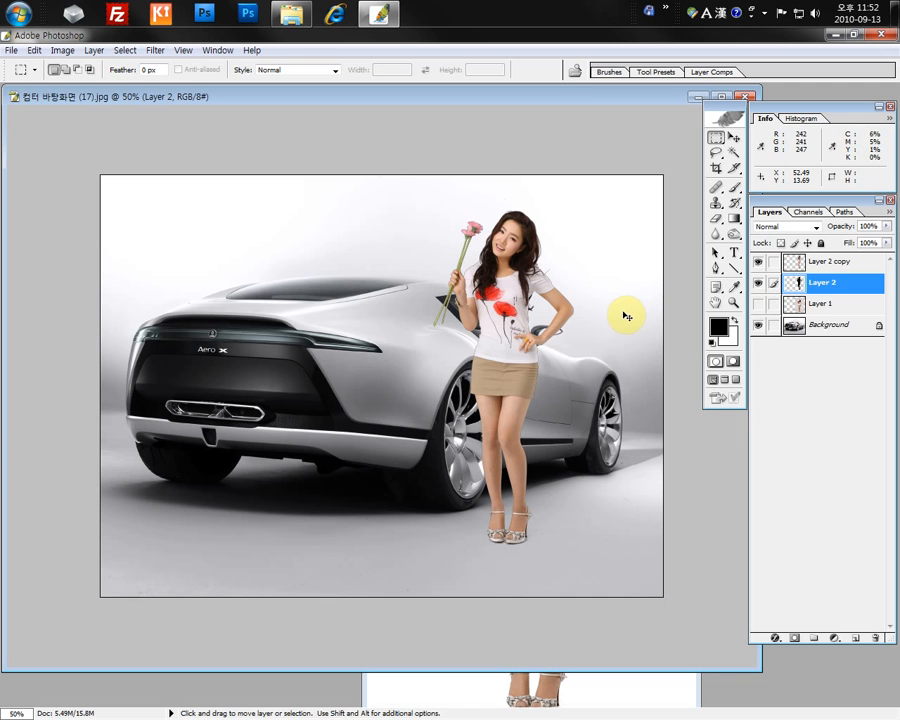
{"action": "right_click", "coordinate": [518, 313]}
{"action": "left_click", "coordinate": [582, 425]}
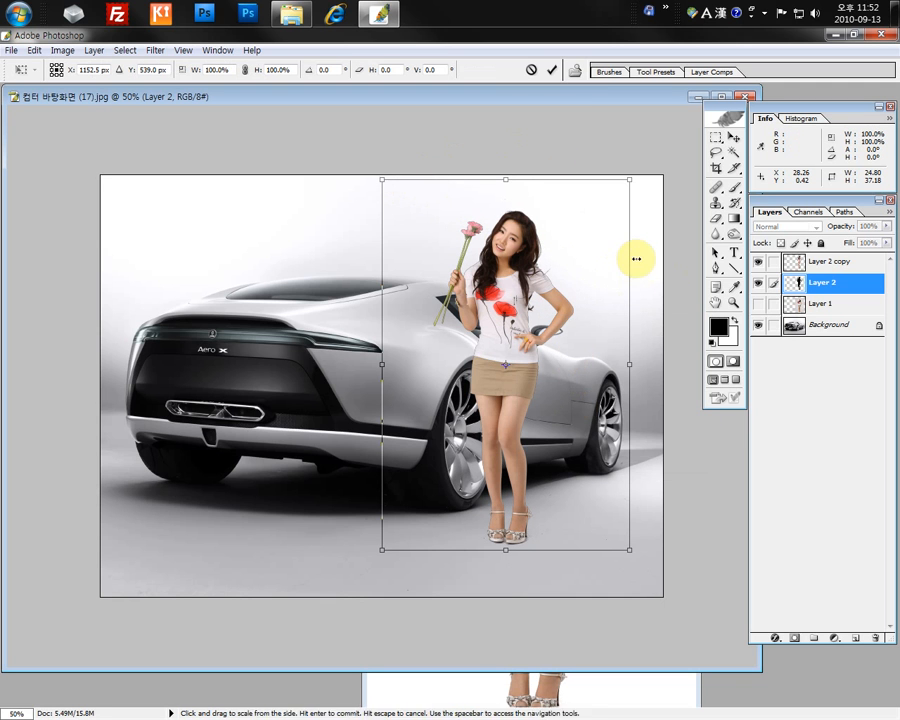
{"action": "key", "text": "Return"}
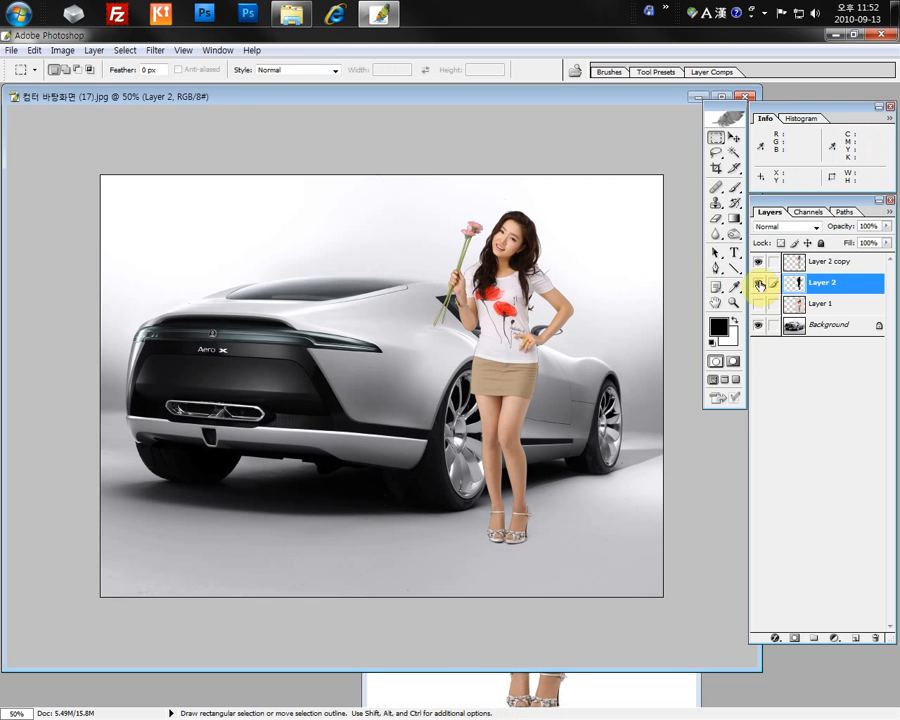
{"action": "left_click", "coordinate": [761, 268]}
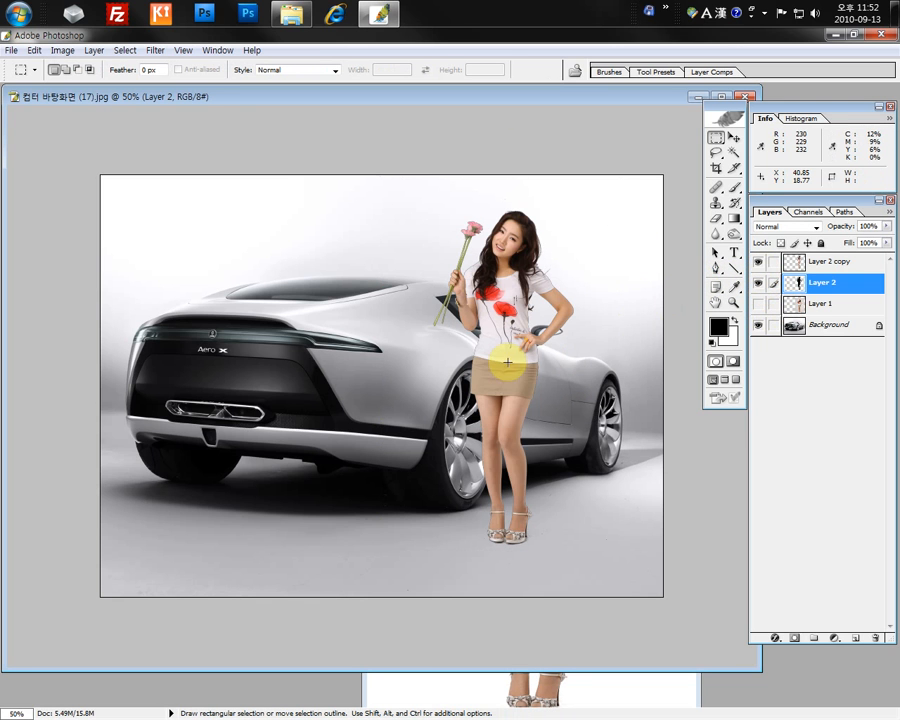
Step: Distort the black silhouette on Layer 2 with Free Transform so it leans over to the right behind the woman, starting at her feet
{"action": "right_click", "coordinate": [509, 364]}
{"action": "left_click", "coordinate": [566, 467]}
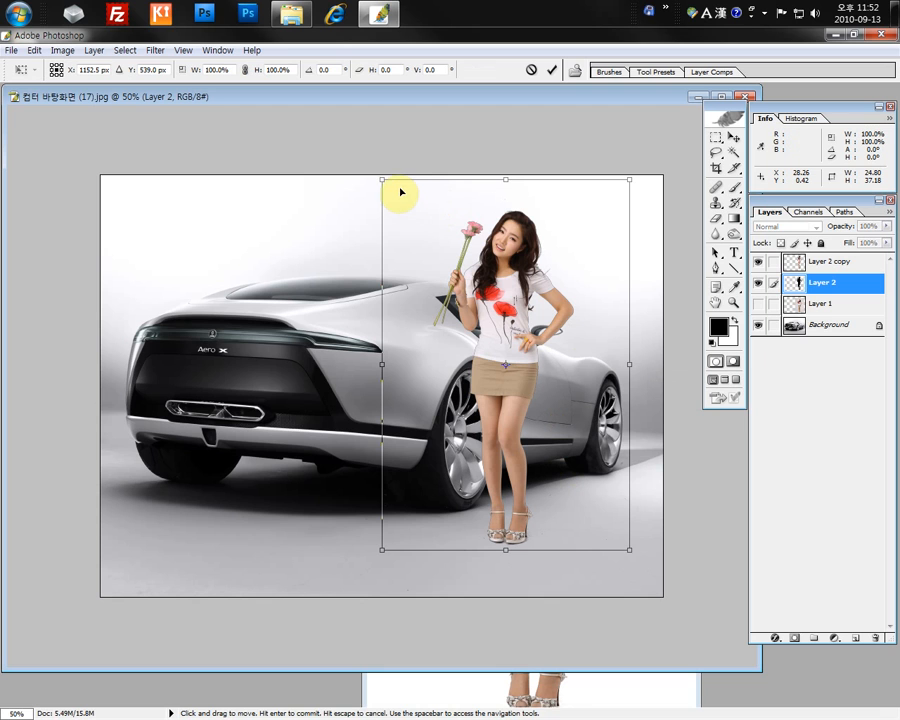
{"action": "key", "text": "ctrl"}
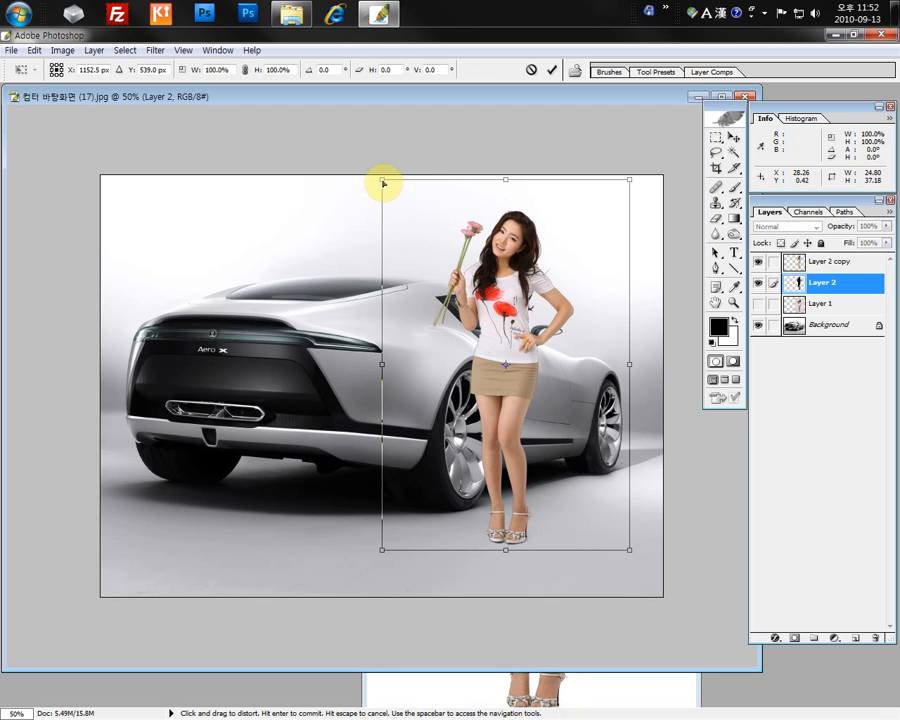
{"action": "key", "text": "ctrl"}
{"action": "left_click_drag", "start_coordinate": [384, 181], "coordinate": [445, 234]}
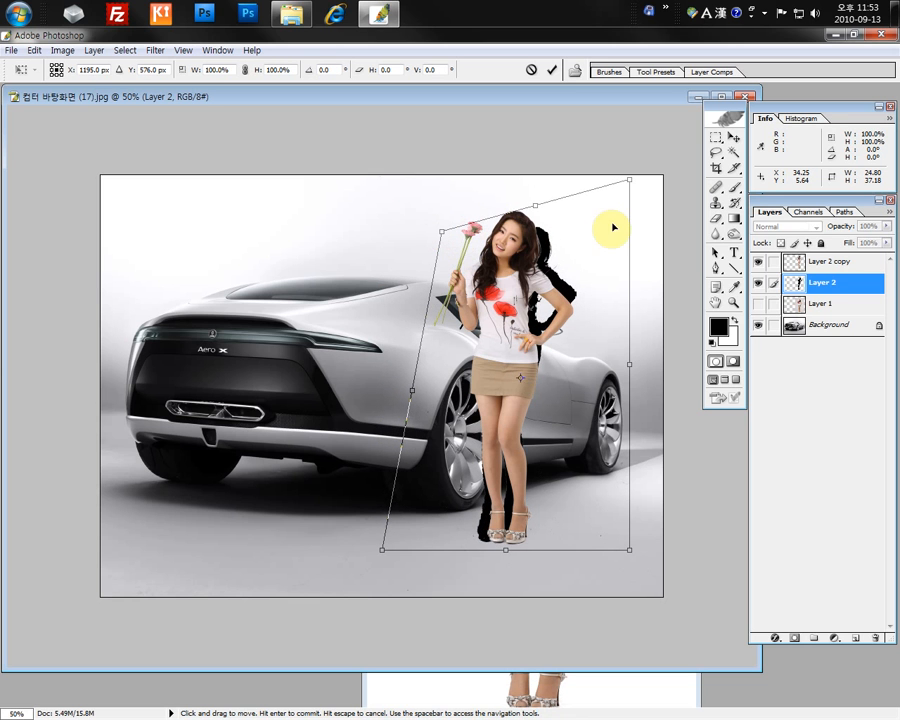
{"action": "left_click_drag", "start_coordinate": [630, 180], "coordinate": [720, 402]}
{"action": "left_click_drag", "start_coordinate": [383, 556], "coordinate": [346, 537]}
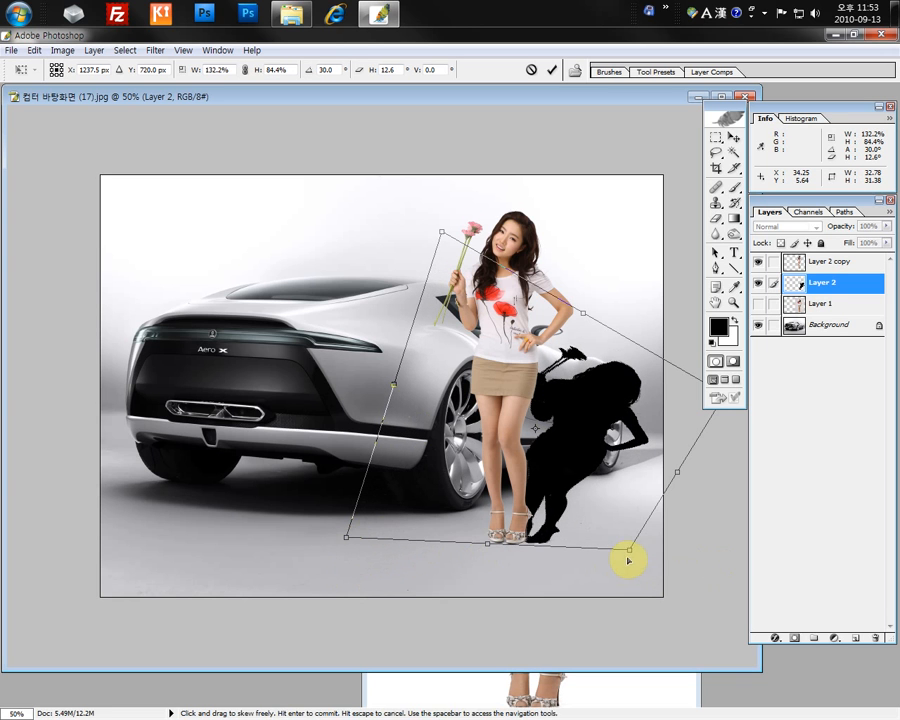
{"action": "left_click_drag", "start_coordinate": [629, 547], "coordinate": [599, 552]}
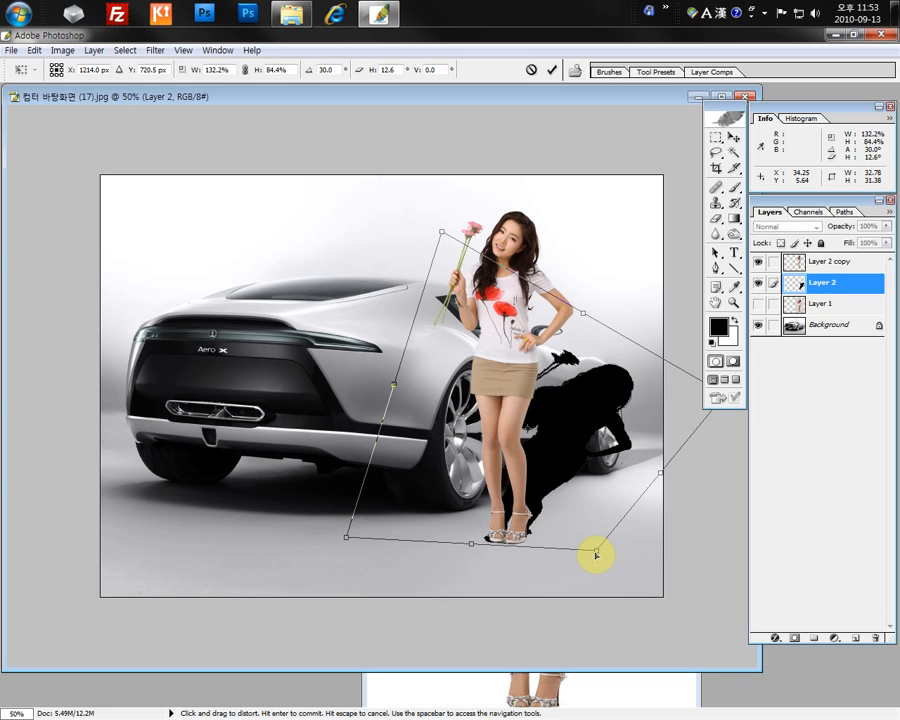
Step: Lower the silhouette's upper edge, shift it to the right and narrow its base so it starts at the woman's feet
{"action": "left_click_drag", "start_coordinate": [441, 254], "coordinate": [457, 335]}
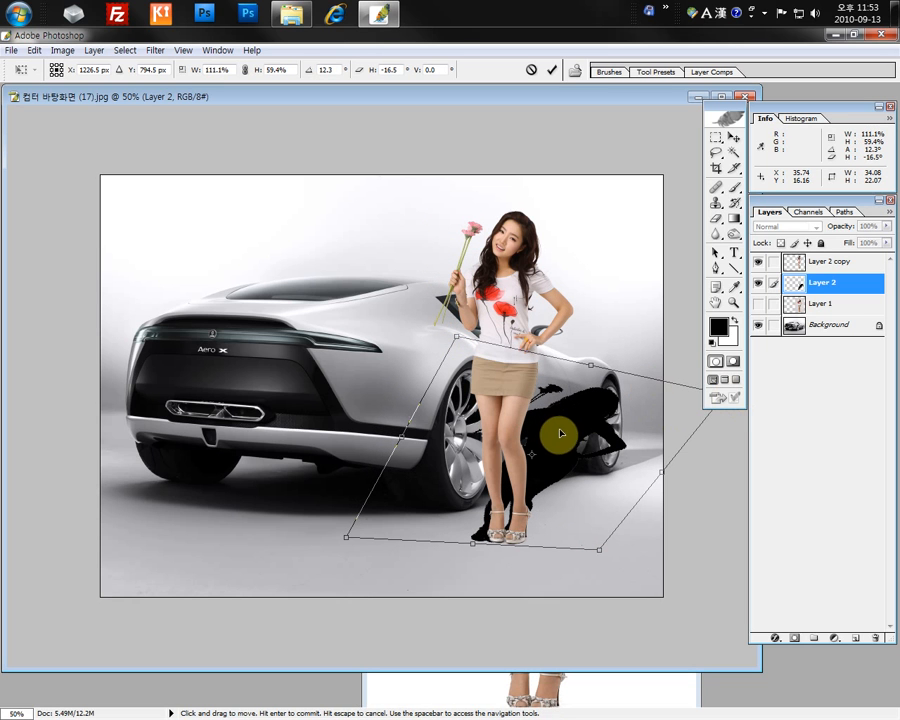
{"action": "left_click_drag", "start_coordinate": [556, 430], "coordinate": [577, 435]}
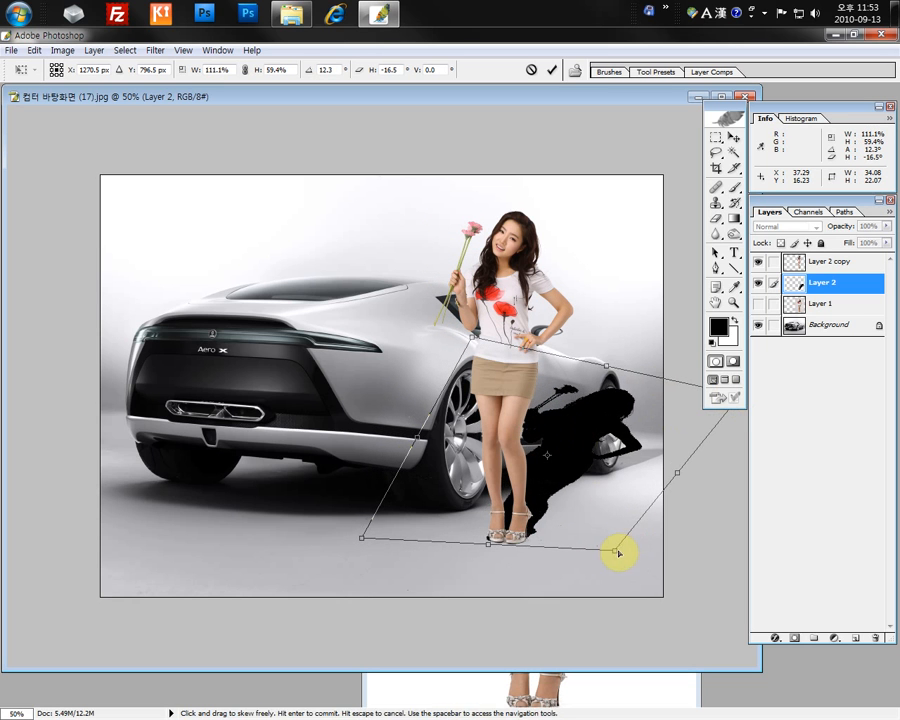
{"action": "left_click_drag", "start_coordinate": [614, 553], "coordinate": [589, 550]}
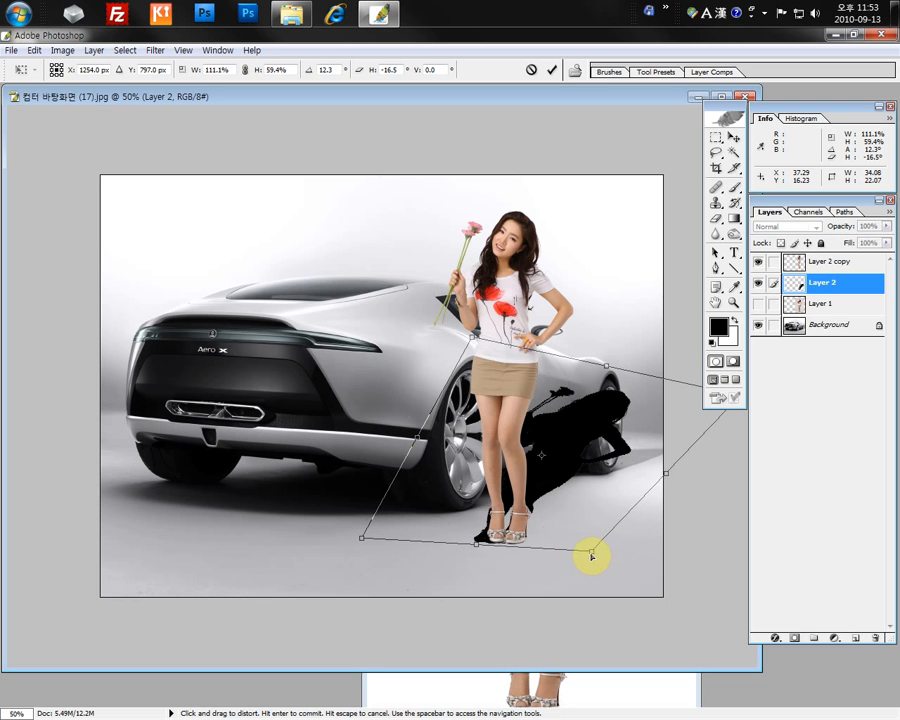
{"action": "left_click_drag", "start_coordinate": [368, 543], "coordinate": [390, 540]}
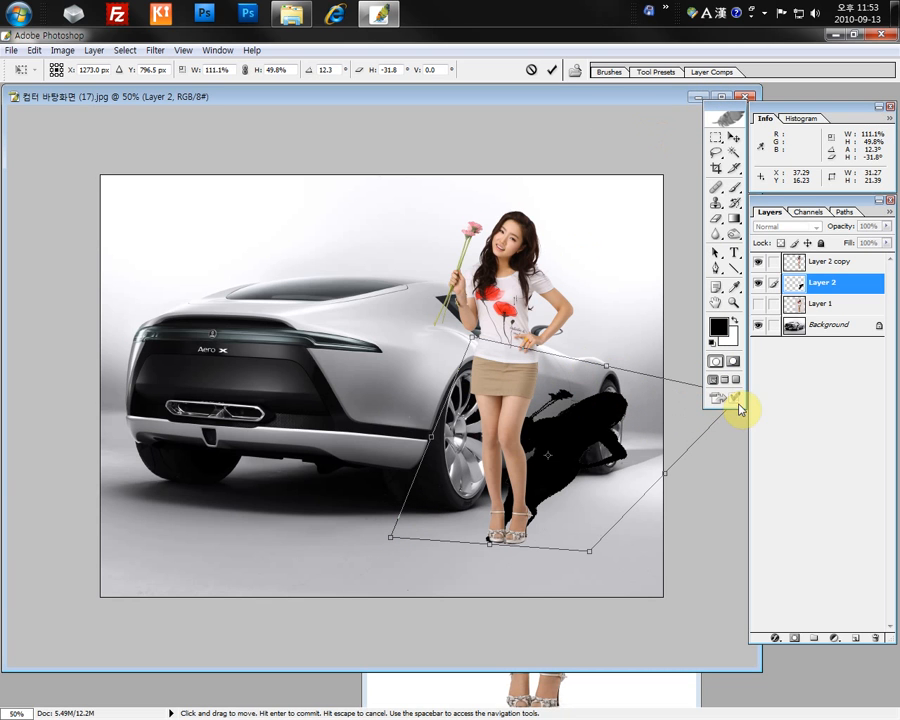
Step: Flatten the silhouette onto the floor to the right of the woman's feet and apply the transformation
{"action": "left_click", "coordinate": [711, 342]}
{"action": "key", "text": "ctrl+minus"}
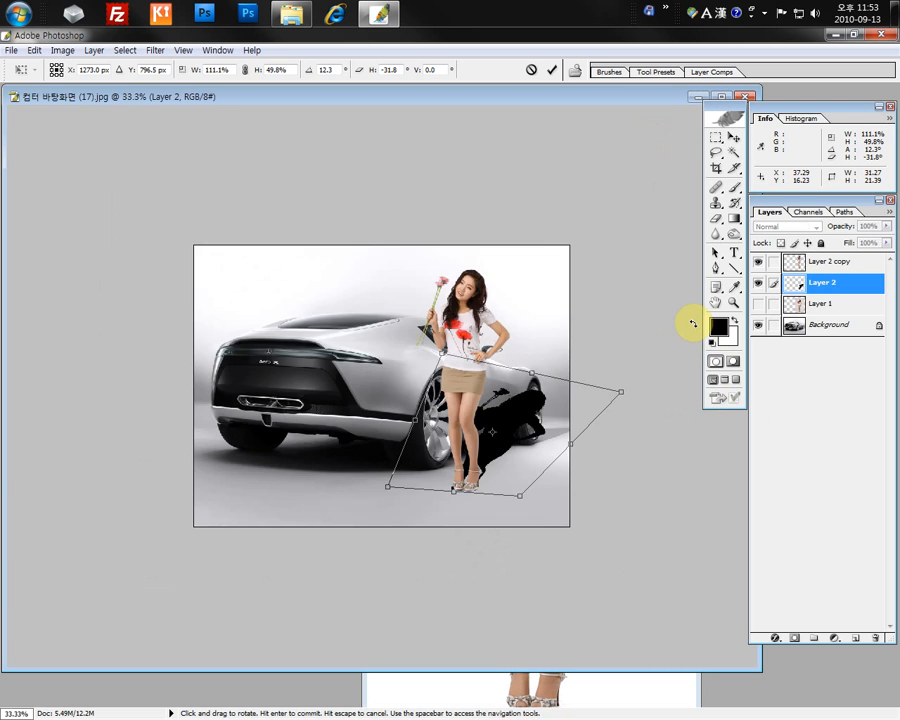
{"action": "left_click_drag", "start_coordinate": [622, 396], "coordinate": [620, 465]}
{"action": "mouse_move", "coordinate": [520, 495]}
{"action": "left_mouse_down"}
{"action": "mouse_move", "coordinate": [532, 498]}
{"action": "mouse_move", "coordinate": [511, 493]}
{"action": "left_mouse_up"}
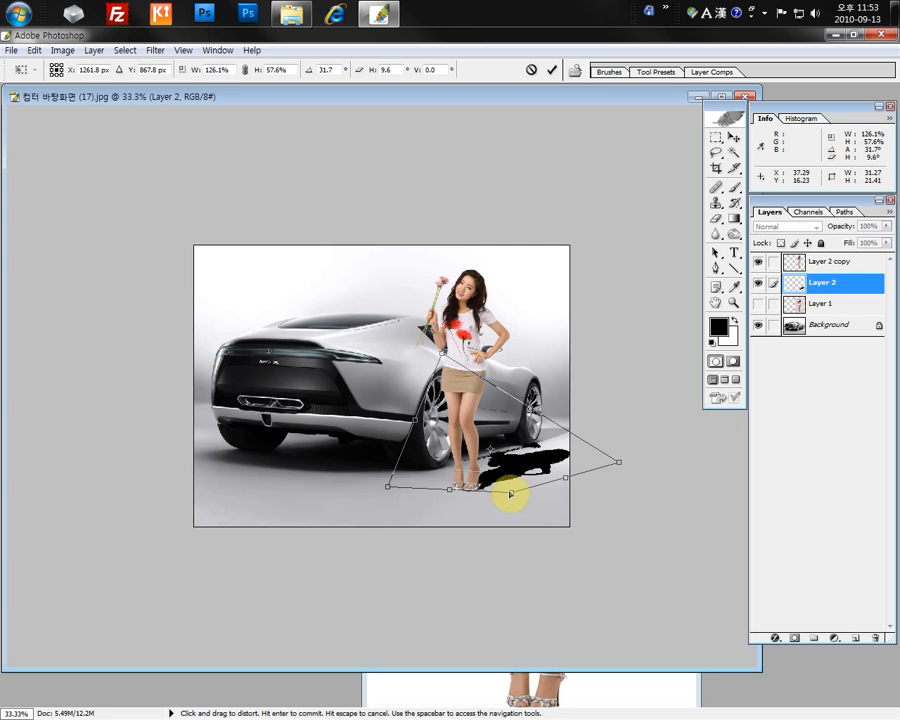
{"action": "left_click_drag", "start_coordinate": [443, 358], "coordinate": [450, 407]}
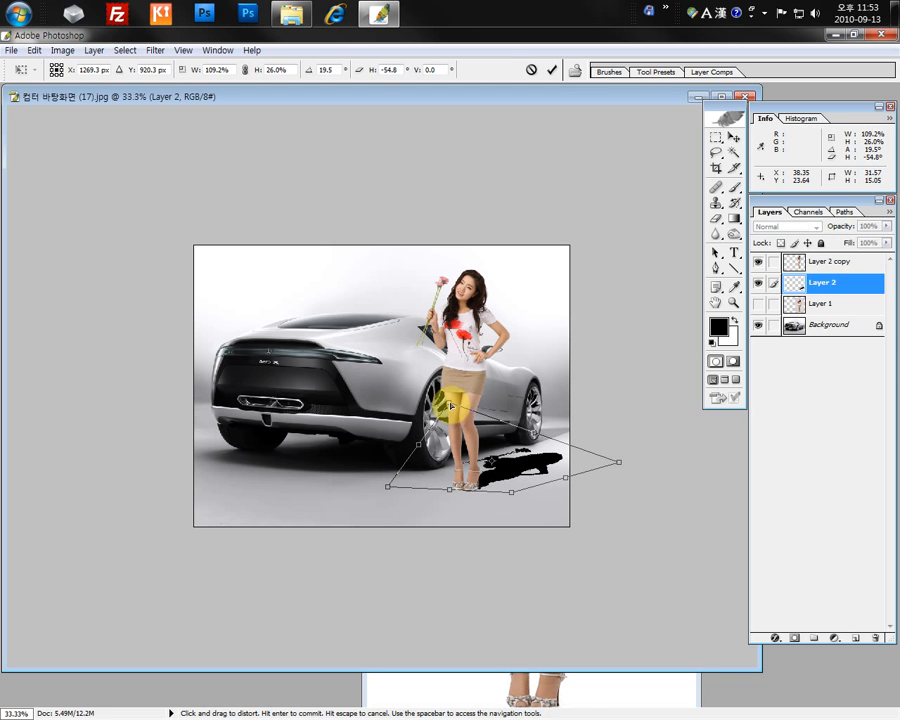
{"action": "key", "text": "Return"}
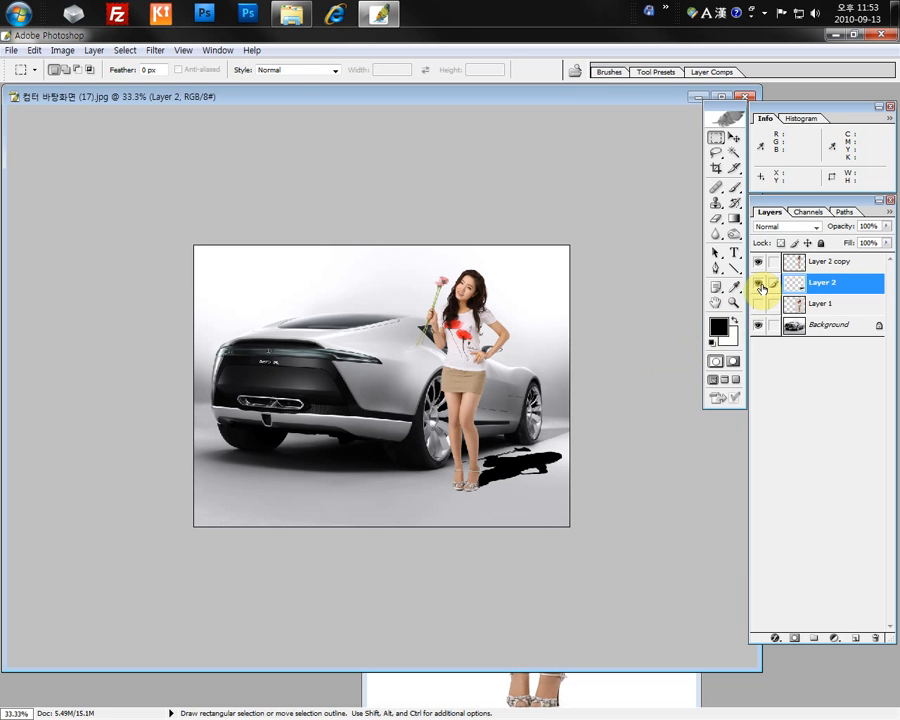
{"action": "key", "text": "ctrl+plus"}
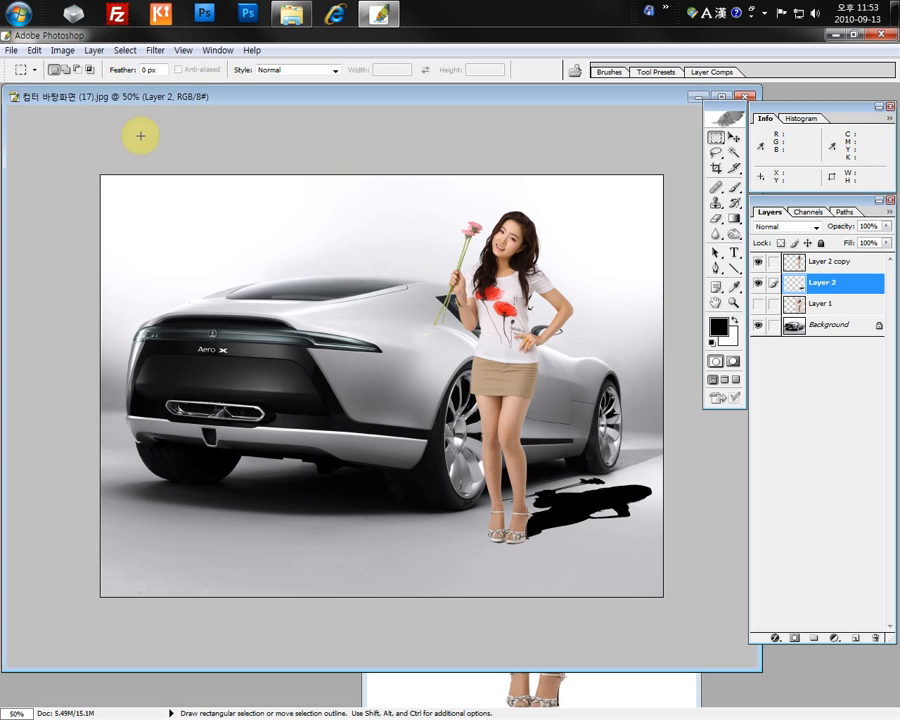
Step: Transform the shadow again, stretching its far end up and out to the image's right edge while keeping its base at her feet
{"action": "right_click", "coordinate": [627, 481]}
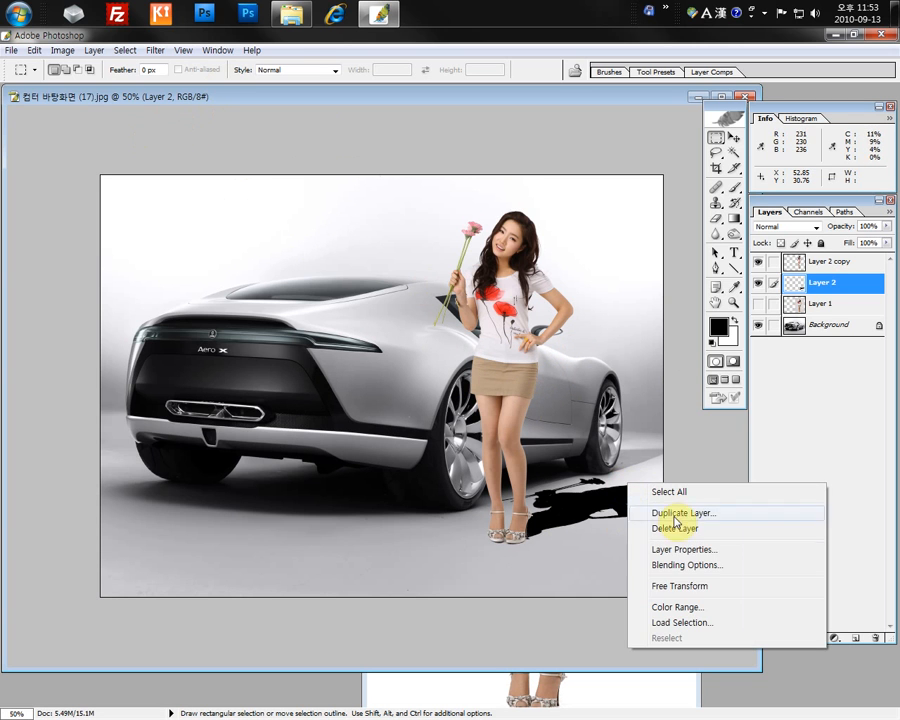
{"action": "left_click", "coordinate": [684, 589]}
{"action": "left_click_drag", "start_coordinate": [737, 413], "coordinate": [815, 330]}
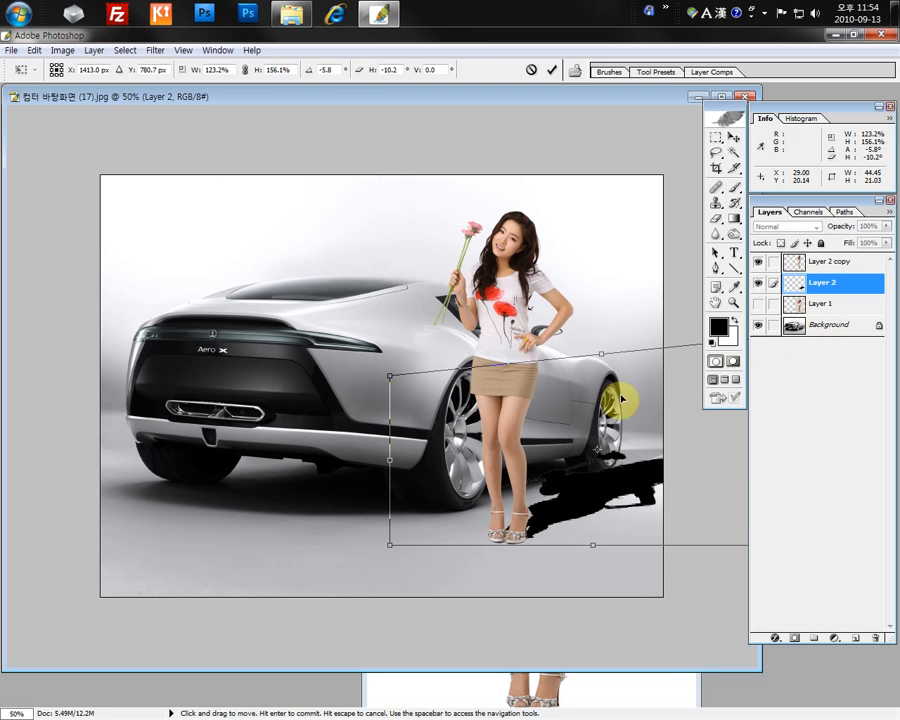
{"action": "double_click", "coordinate": [537, 438]}
{"action": "left_click_drag", "start_coordinate": [537, 438], "coordinate": [559, 506]}
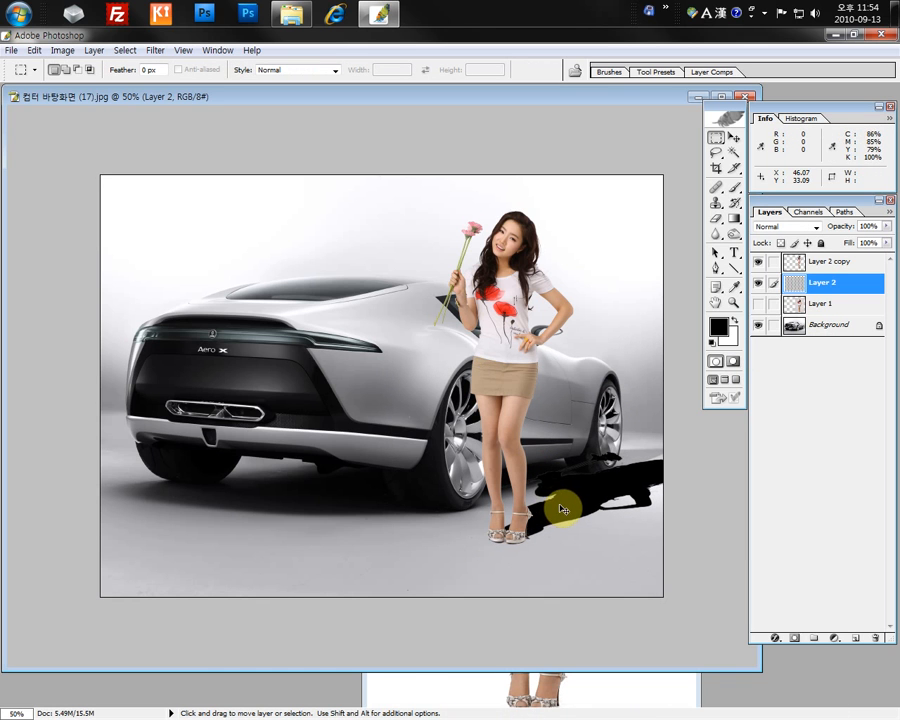
{"action": "key", "text": "space"}
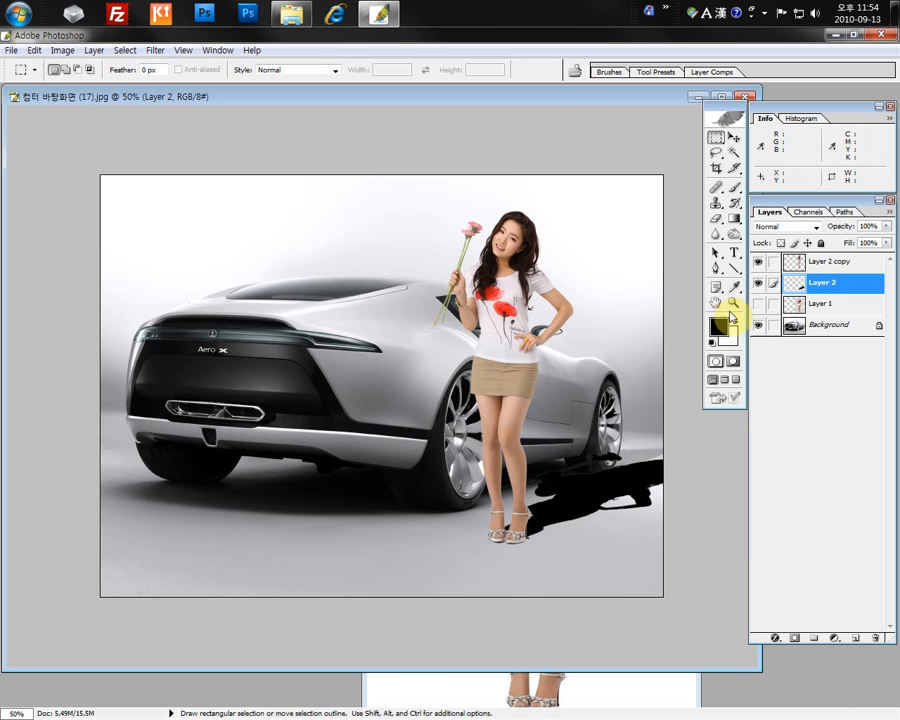
Step: Apply a Gaussian Blur with a 20-pixel radius to the shadow on Layer 2 and add a layer mask to that layer
{"action": "left_click", "coordinate": [155, 50]}
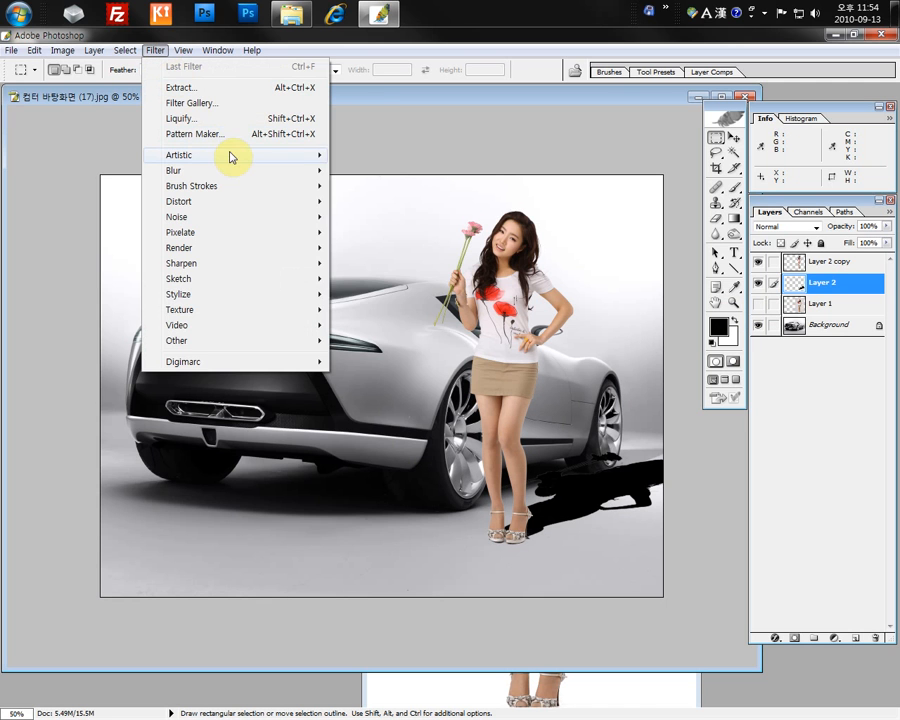
{"action": "mouse_move", "coordinate": [240, 188]}
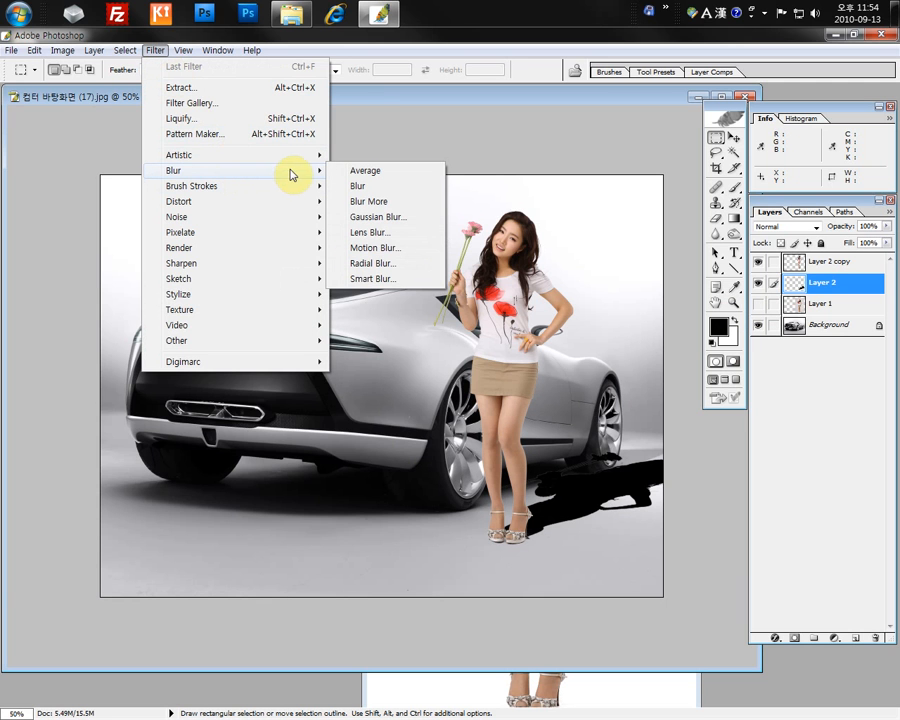
{"action": "left_click", "coordinate": [391, 224]}
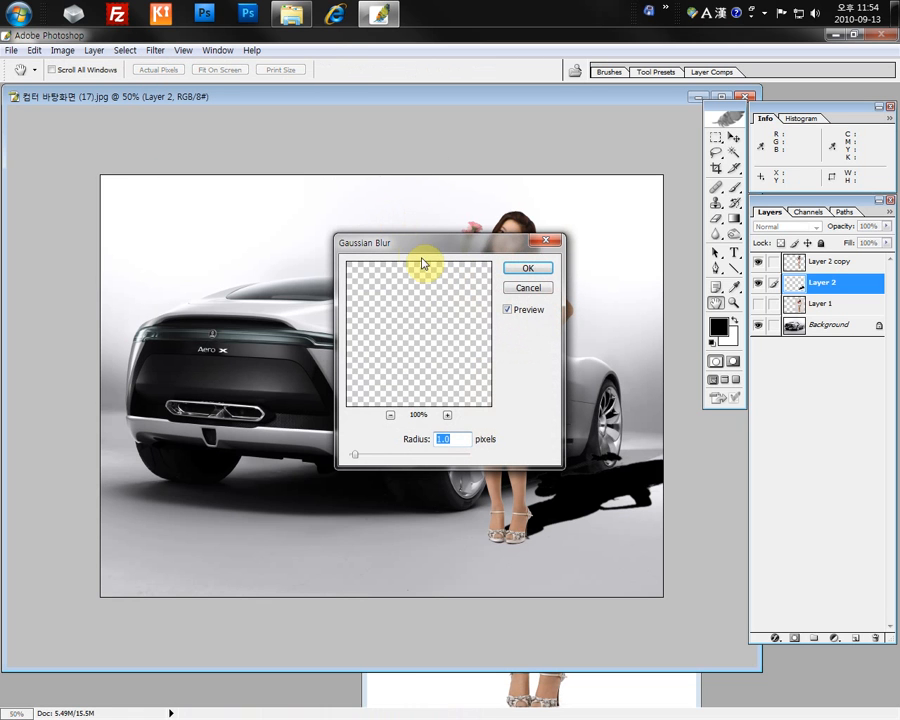
{"action": "left_click_drag", "start_coordinate": [393, 352], "coordinate": [430, 383]}
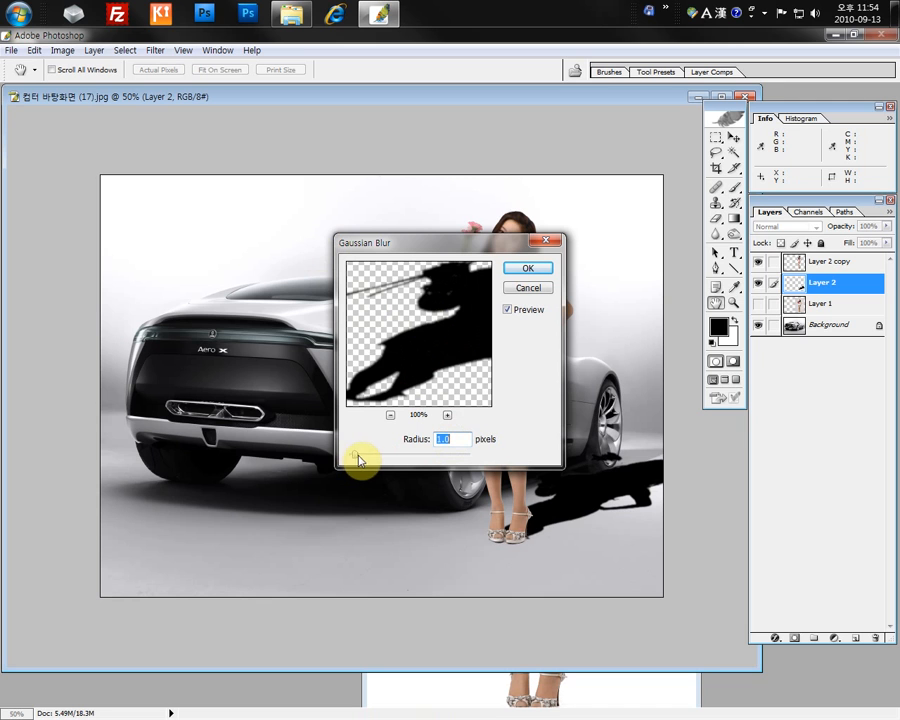
{"action": "left_click_drag", "start_coordinate": [368, 455], "coordinate": [411, 462]}
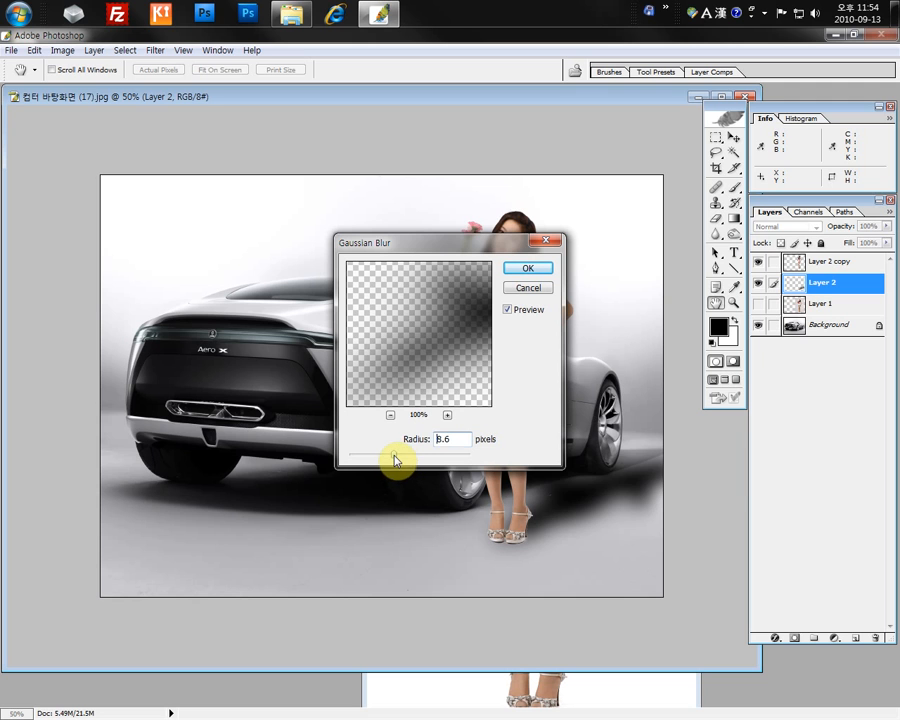
{"action": "left_click", "coordinate": [404, 457]}
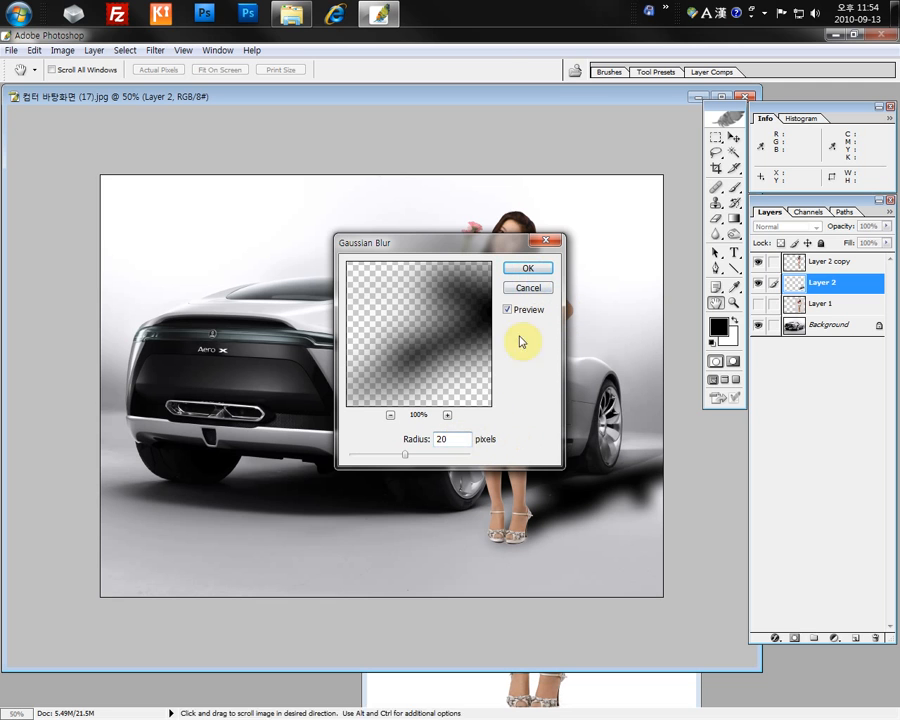
{"action": "left_click", "coordinate": [533, 268]}
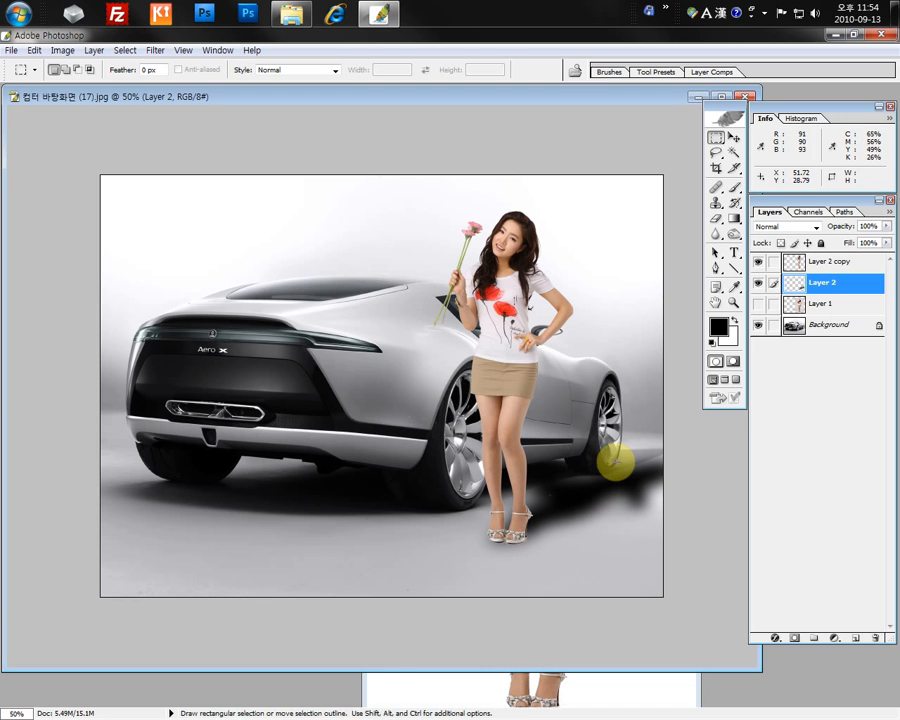
{"action": "left_click", "coordinate": [797, 638]}
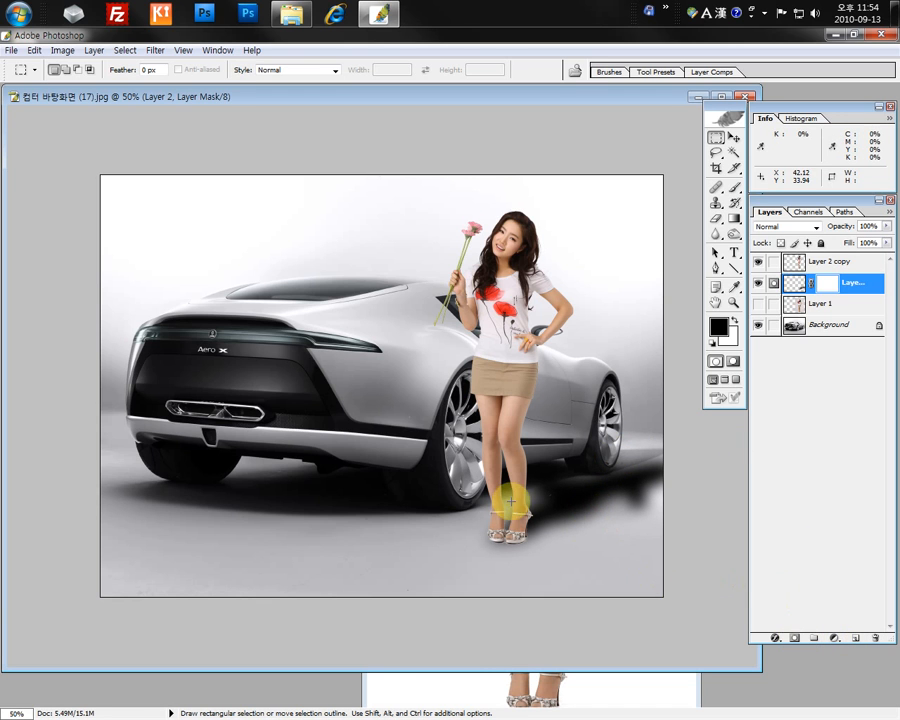
{"action": "left_click_drag", "start_coordinate": [499, 511], "coordinate": [557, 560]}
{"action": "left_click_drag", "start_coordinate": [611, 446], "coordinate": [671, 518]}
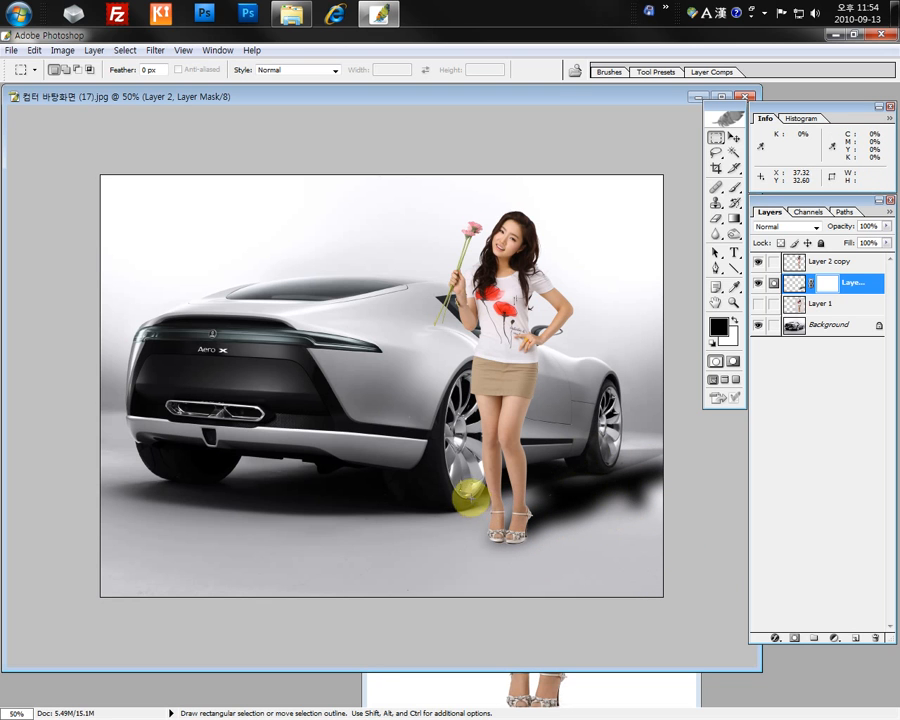
{"action": "left_click_drag", "start_coordinate": [471, 497], "coordinate": [577, 556]}
{"action": "left_click_drag", "start_coordinate": [625, 432], "coordinate": [663, 510]}
{"action": "left_click_drag", "start_coordinate": [507, 478], "coordinate": [575, 560]}
{"action": "left_click_drag", "start_coordinate": [480, 489], "coordinate": [555, 546]}
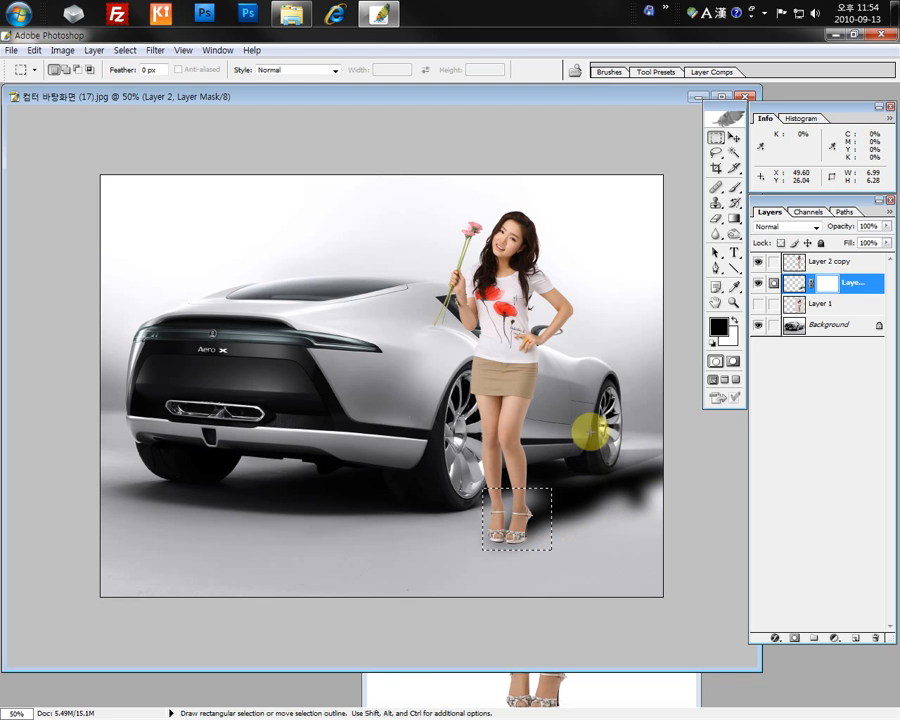
{"action": "left_click_drag", "start_coordinate": [591, 433], "coordinate": [672, 516]}
{"action": "left_click", "coordinate": [682, 534]}
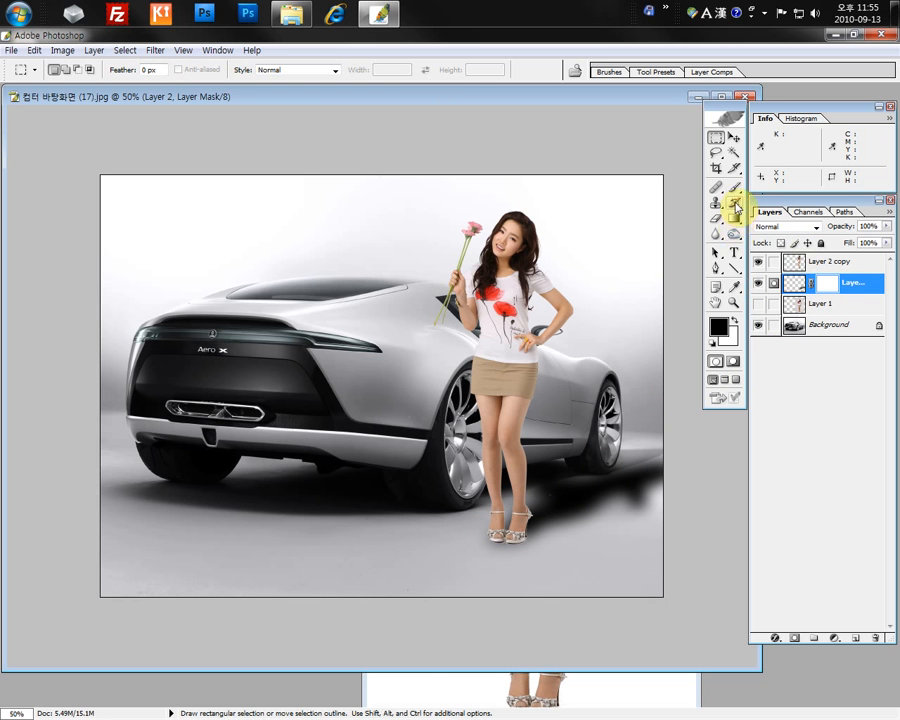
Step: Draw black-to-white linear gradients on Layer 2's mask from beyond the shadow's far end past the woman's feet, so the shadow fades with distance
{"action": "left_click", "coordinate": [733, 230]}
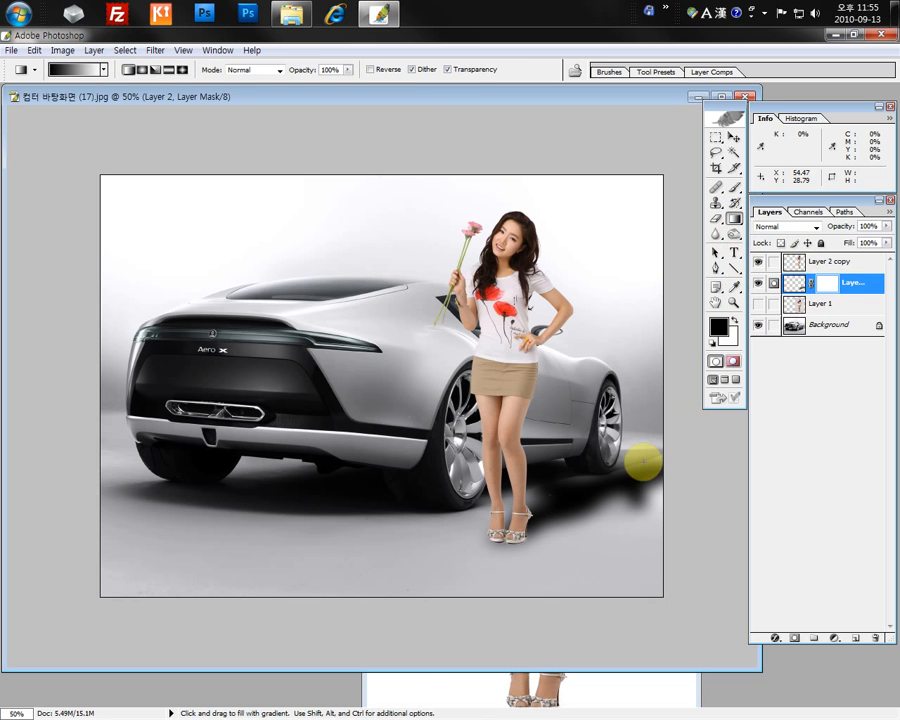
{"action": "left_click_drag", "start_coordinate": [510, 522], "coordinate": [633, 533]}
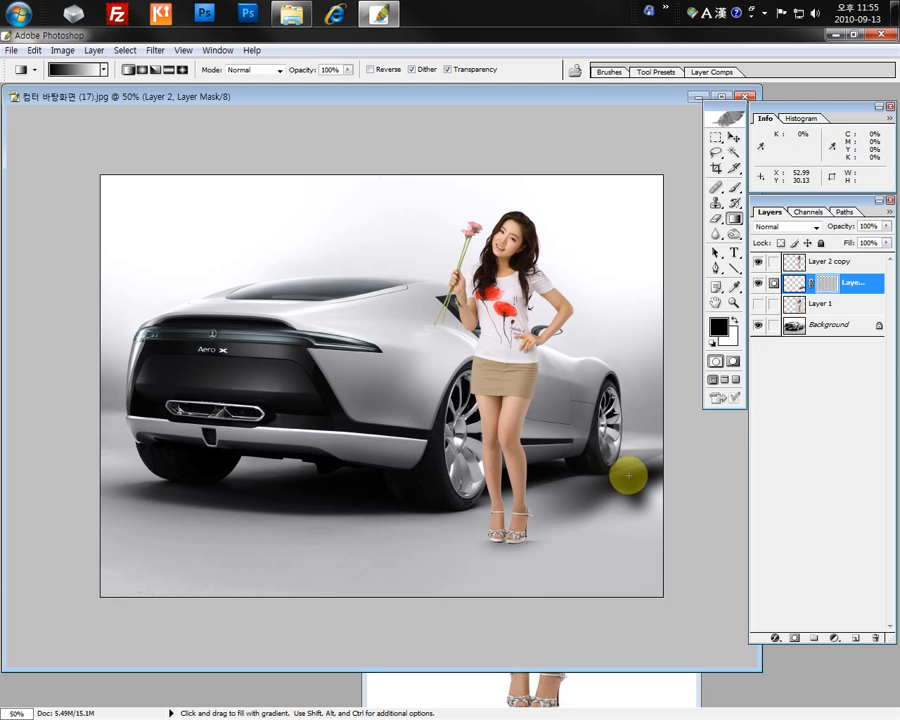
{"action": "left_click_drag", "start_coordinate": [641, 476], "coordinate": [496, 528]}
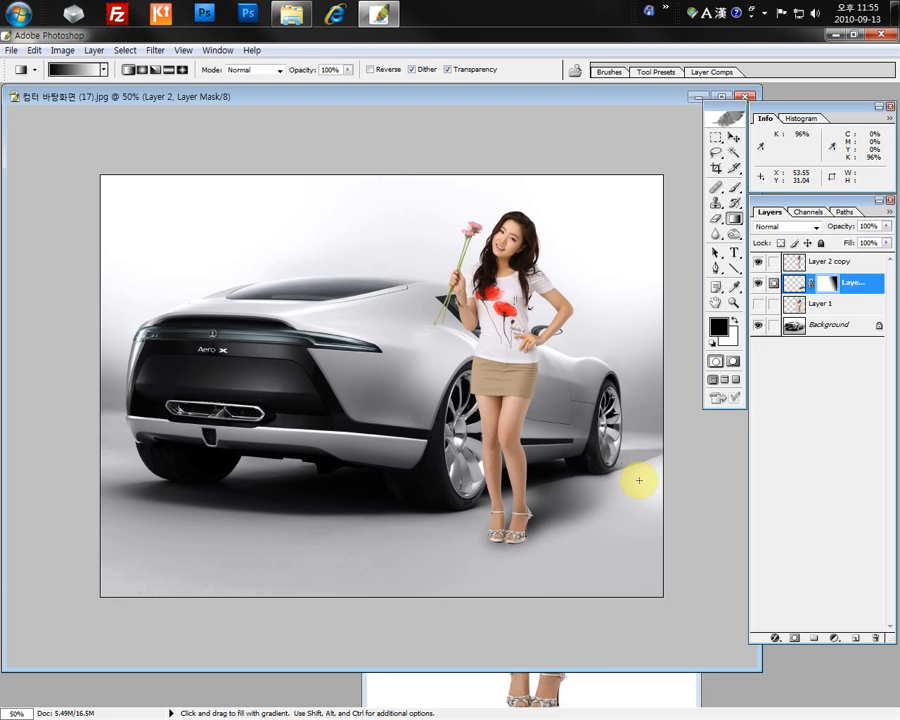
{"action": "left_click_drag", "start_coordinate": [693, 392], "coordinate": [498, 525]}
{"action": "left_click_drag", "start_coordinate": [683, 388], "coordinate": [500, 524]}
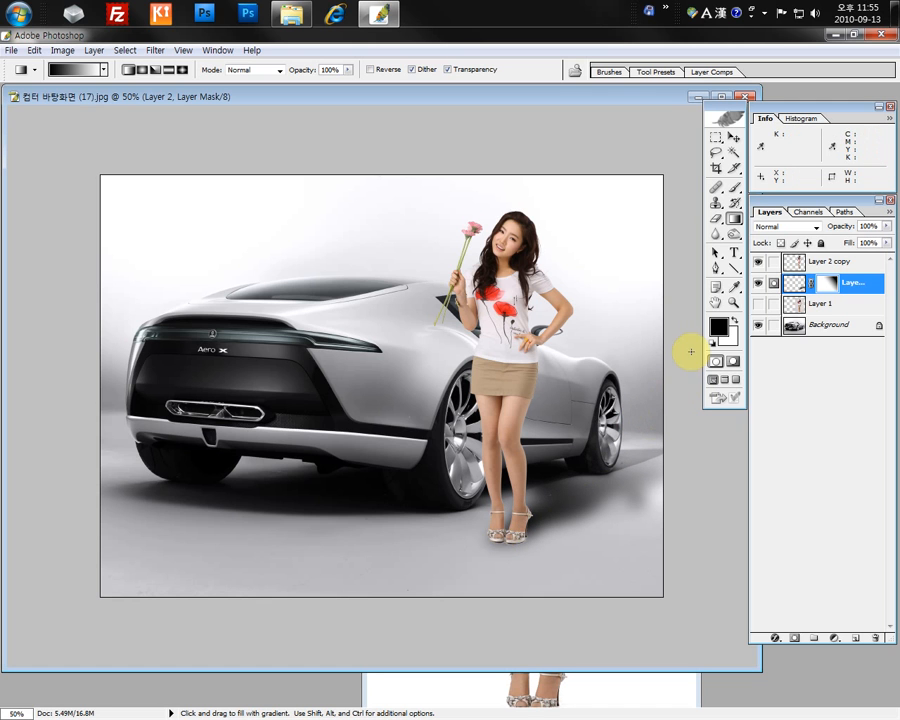
{"action": "left_click_drag", "start_coordinate": [686, 402], "coordinate": [476, 602]}
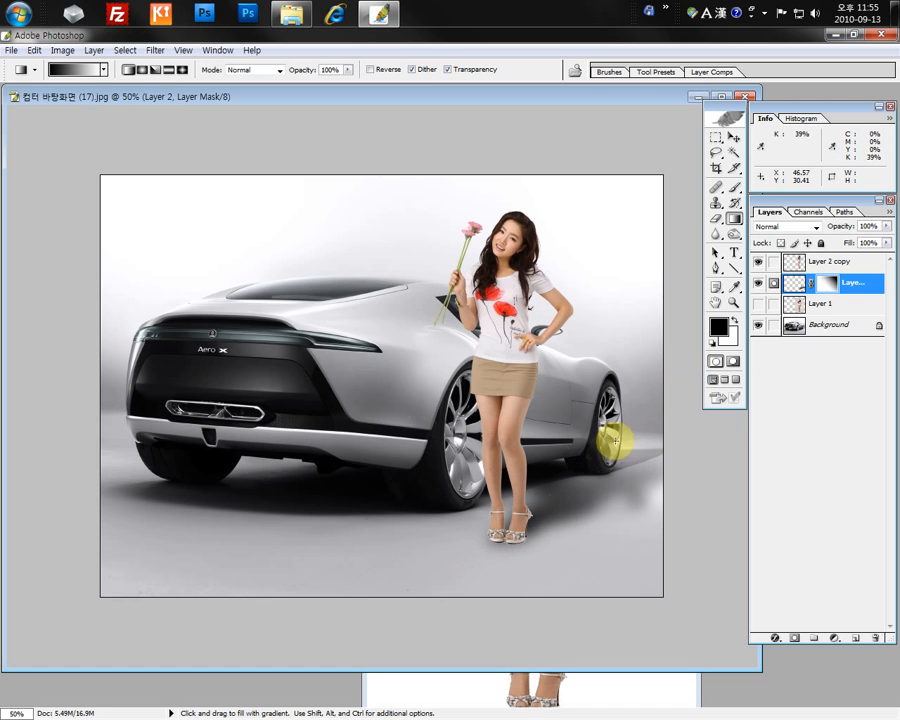
{"action": "left_click_drag", "start_coordinate": [679, 384], "coordinate": [418, 599]}
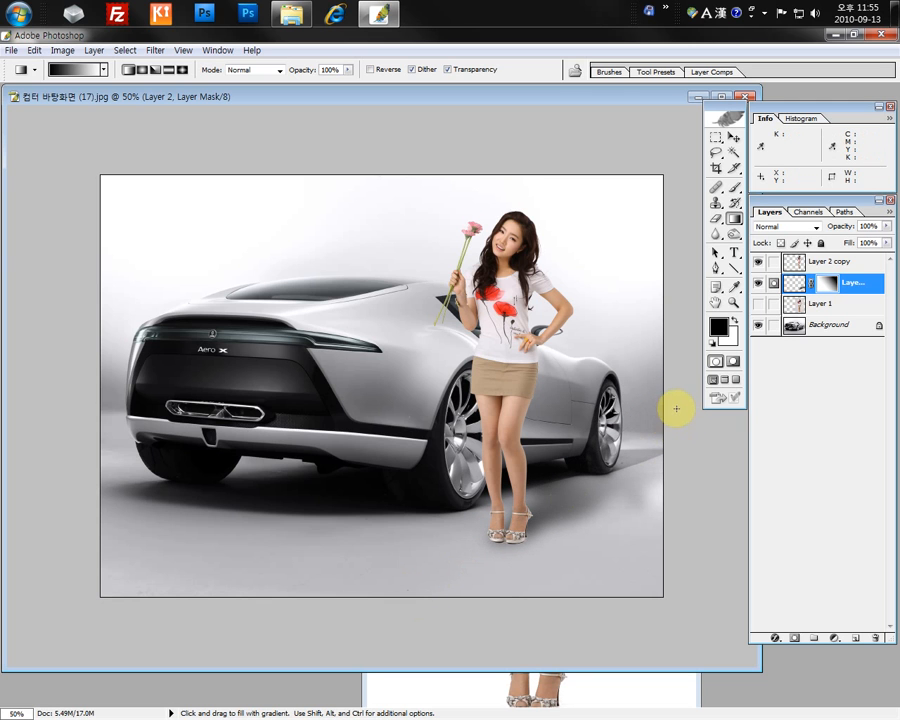
Step: Redraw the black-to-white gradient on Layer 2's mask at several angles, ending with a diagonal from beyond the image's right edge to the floor left of her feet
{"action": "left_click_drag", "start_coordinate": [677, 408], "coordinate": [475, 547]}
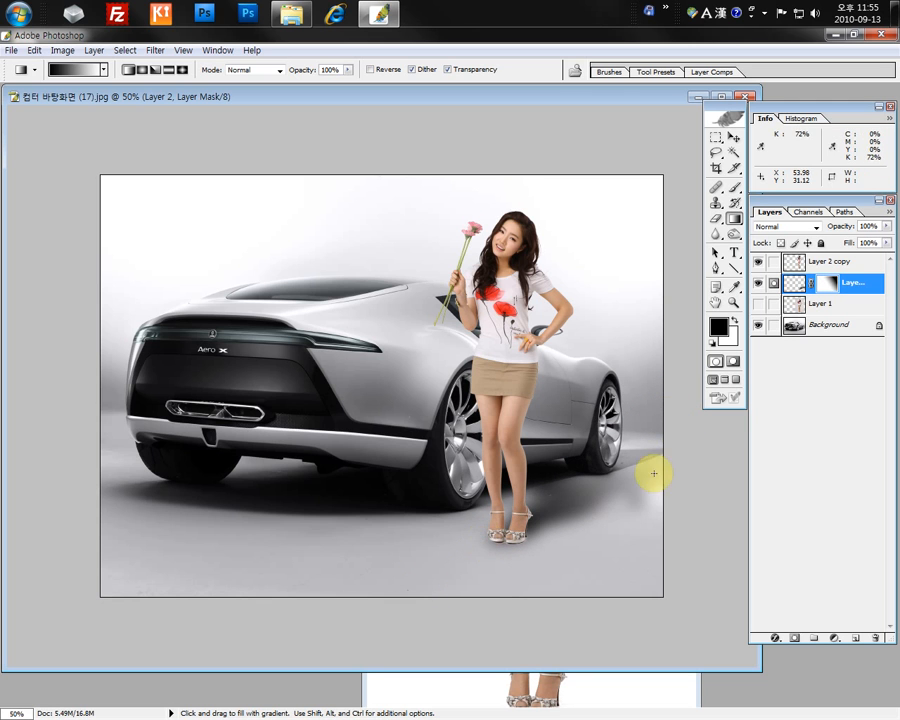
{"action": "left_click_drag", "start_coordinate": [689, 436], "coordinate": [491, 527]}
{"action": "left_click_drag", "start_coordinate": [679, 469], "coordinate": [455, 523]}
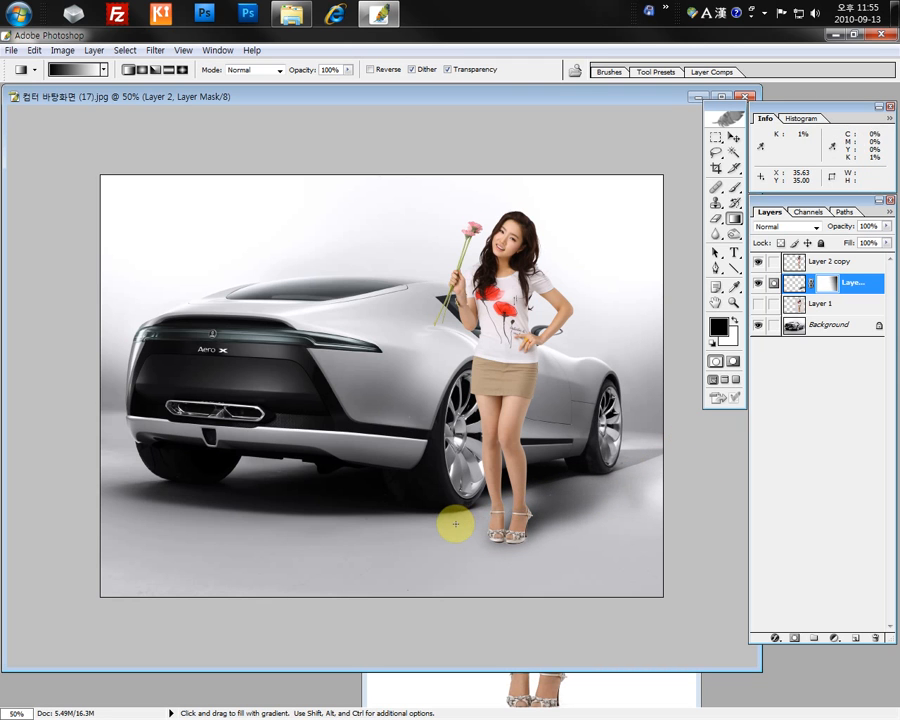
{"action": "left_click_drag", "start_coordinate": [671, 428], "coordinate": [449, 497]}
{"action": "left_click_drag", "start_coordinate": [690, 305], "coordinate": [468, 526]}
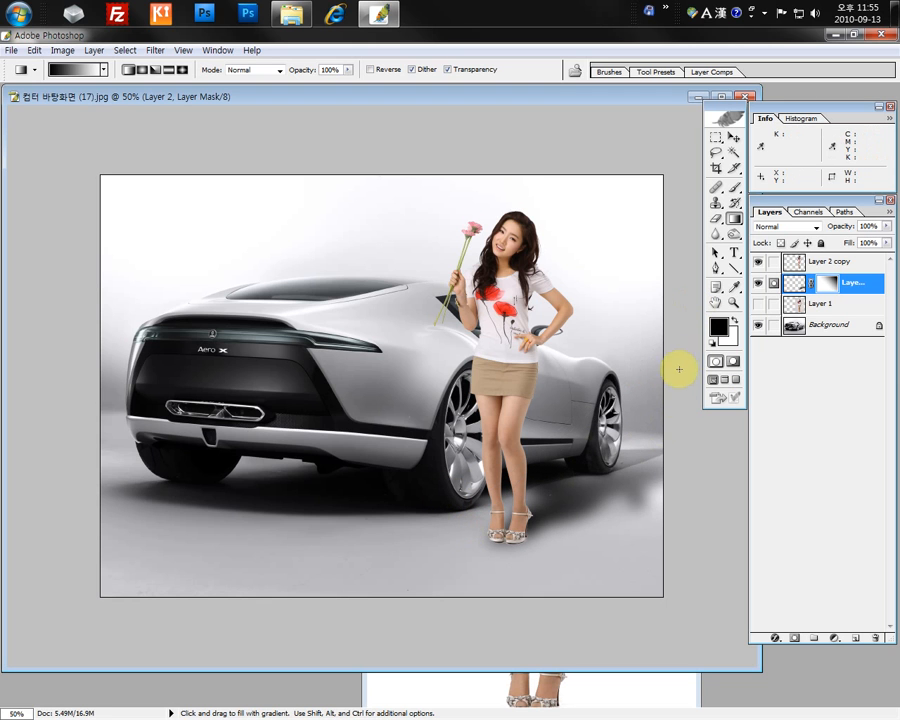
{"action": "left_click_drag", "start_coordinate": [679, 369], "coordinate": [446, 592]}
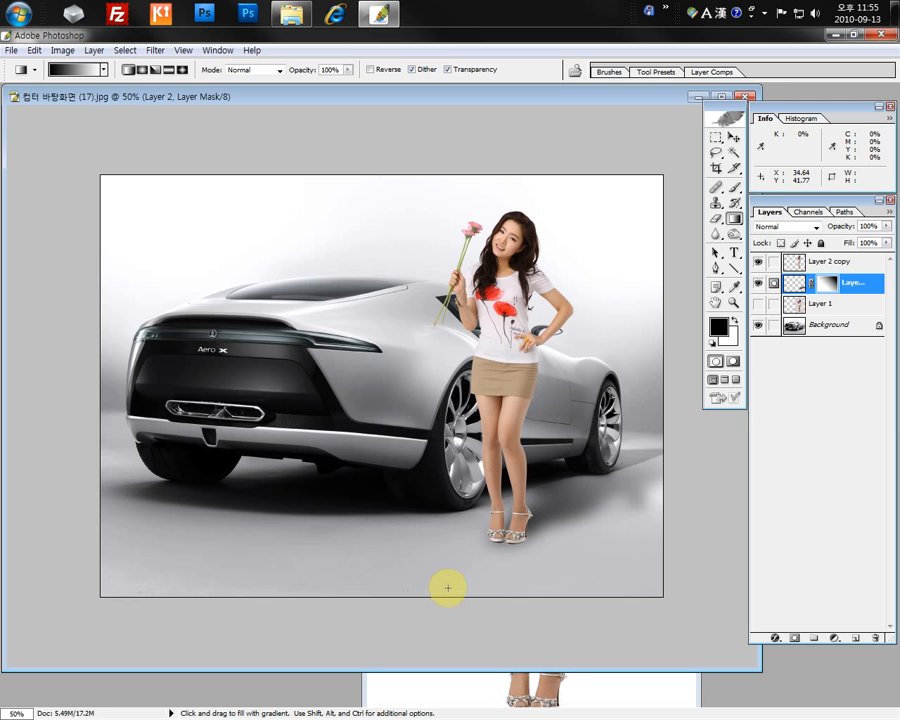
{"action": "left_click", "coordinate": [760, 285]}
{"action": "left_click", "coordinate": [760, 285]}
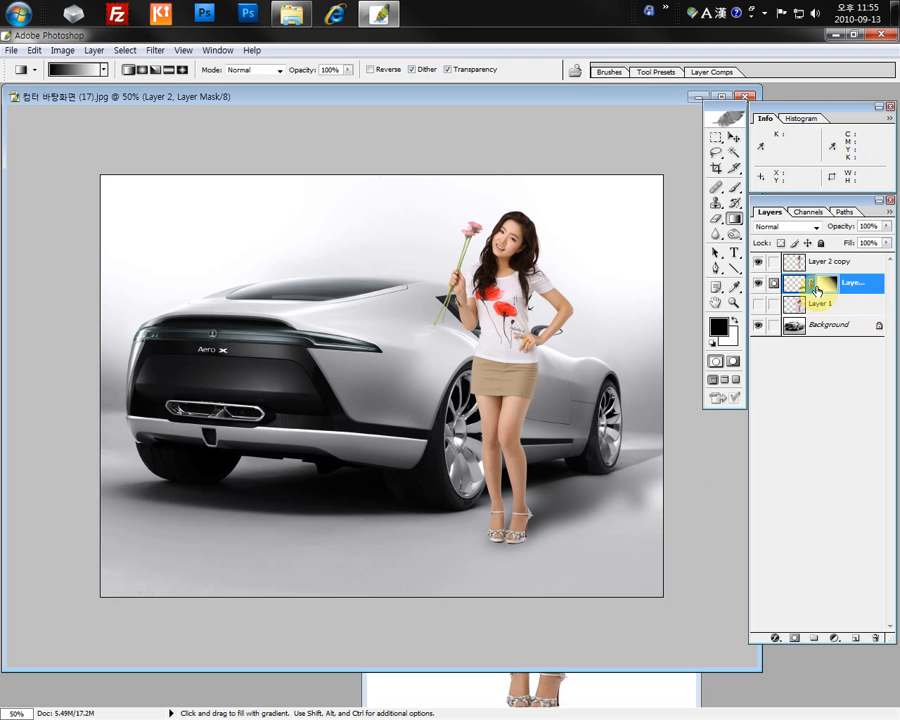
Step: Paint black on Layer 2's mask around the woman's feet with a soft 70-pixel brush at 0% hardness to clean up the stray shadow there
{"action": "left_click", "coordinate": [716, 138]}
{"action": "left_click_drag", "start_coordinate": [478, 514], "coordinate": [532, 580]}
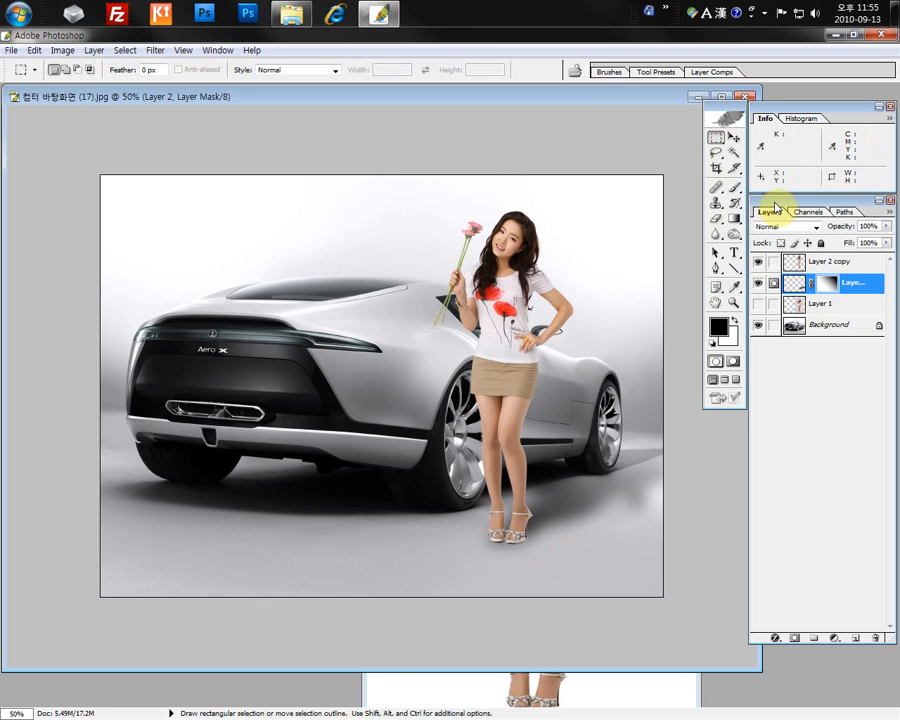
{"action": "left_click", "coordinate": [735, 188]}
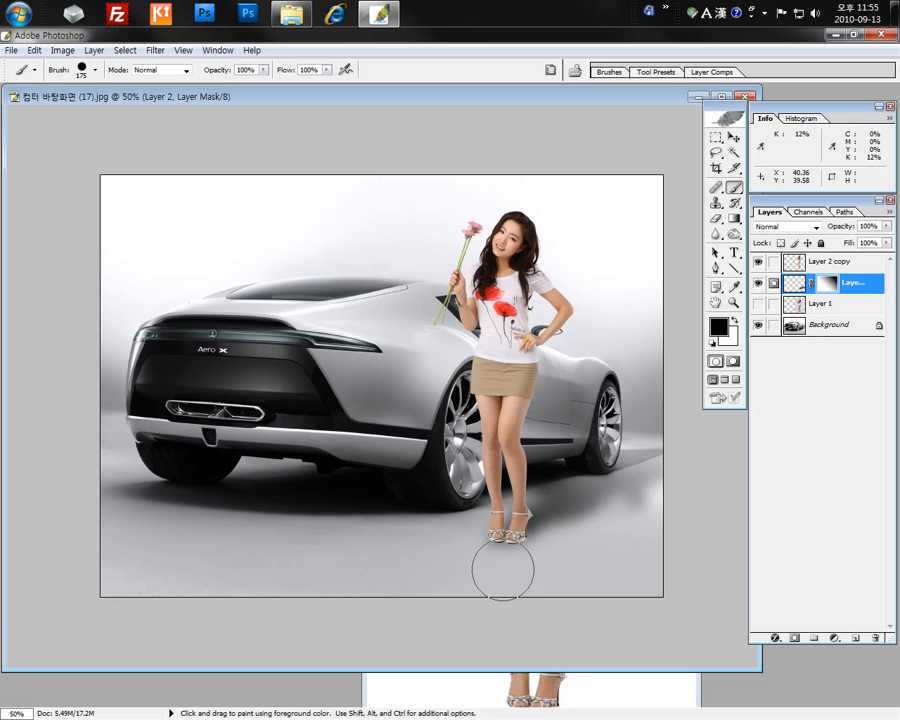
{"action": "key", "text": "bracketleft"}
{"action": "key", "text": "bracketleft"}
{"action": "key", "text": "bracketleft"}
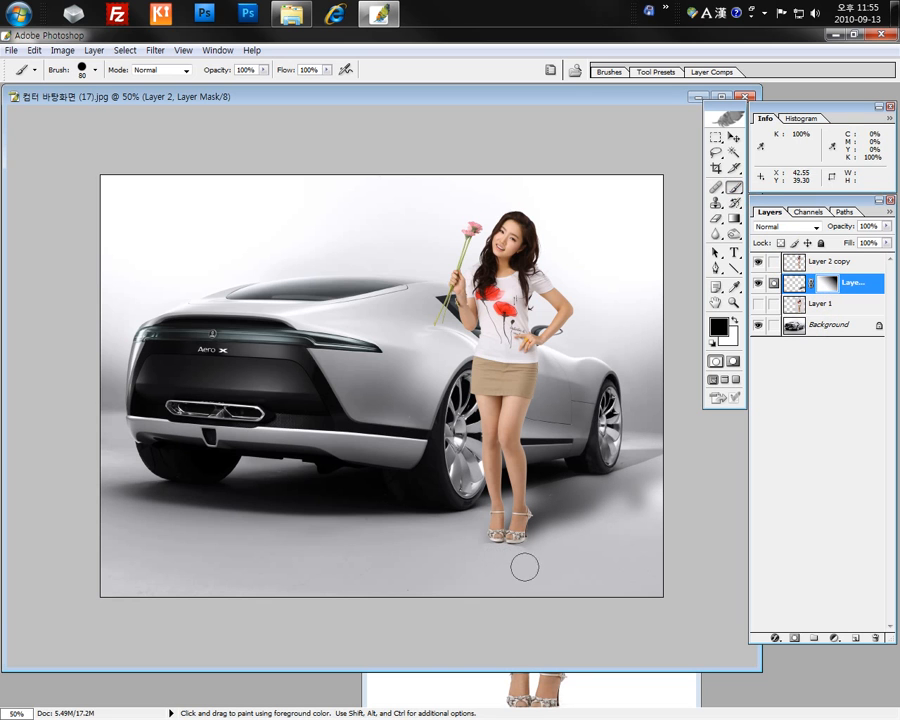
{"action": "right_click", "coordinate": [402, 545]}
{"action": "left_click", "coordinate": [543, 648]}
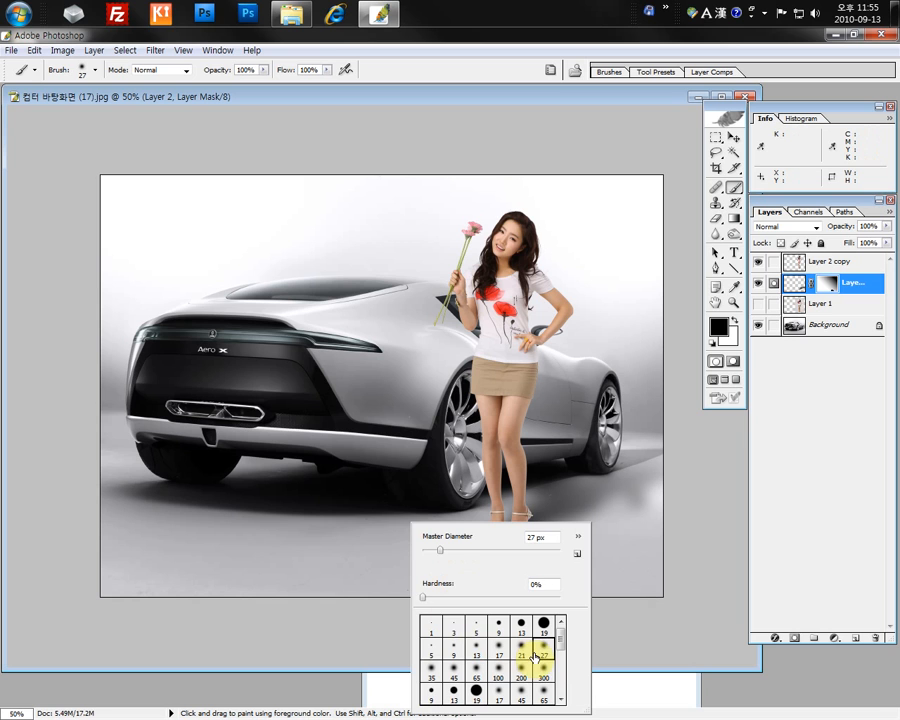
{"action": "key", "text": "Return"}
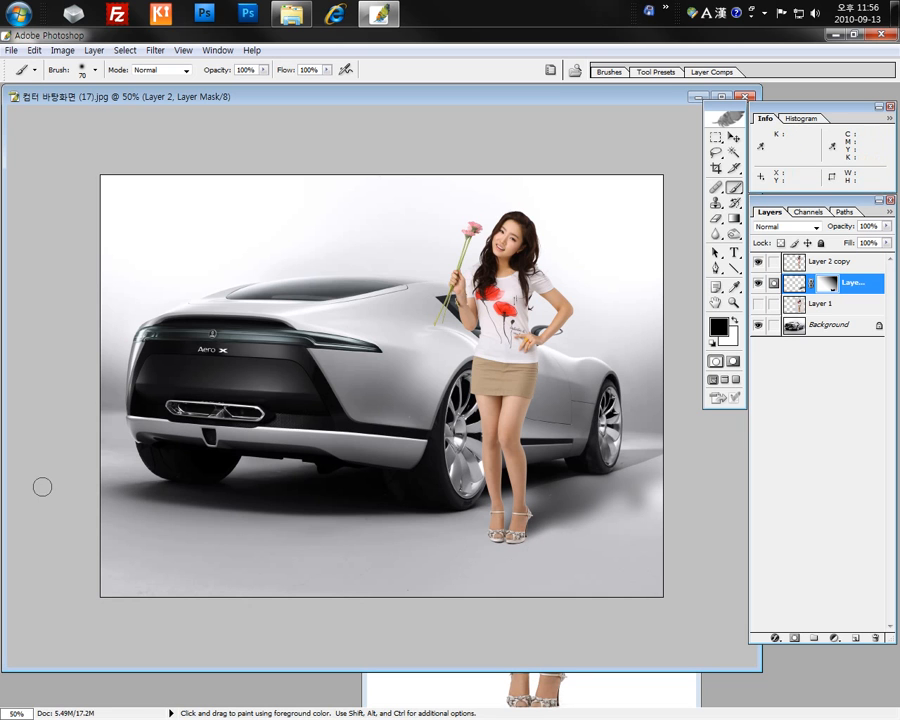
Step: Hide and show the shadow on Layer 2 repeatedly to compare the composite with and without it
{"action": "left_click", "coordinate": [758, 285]}
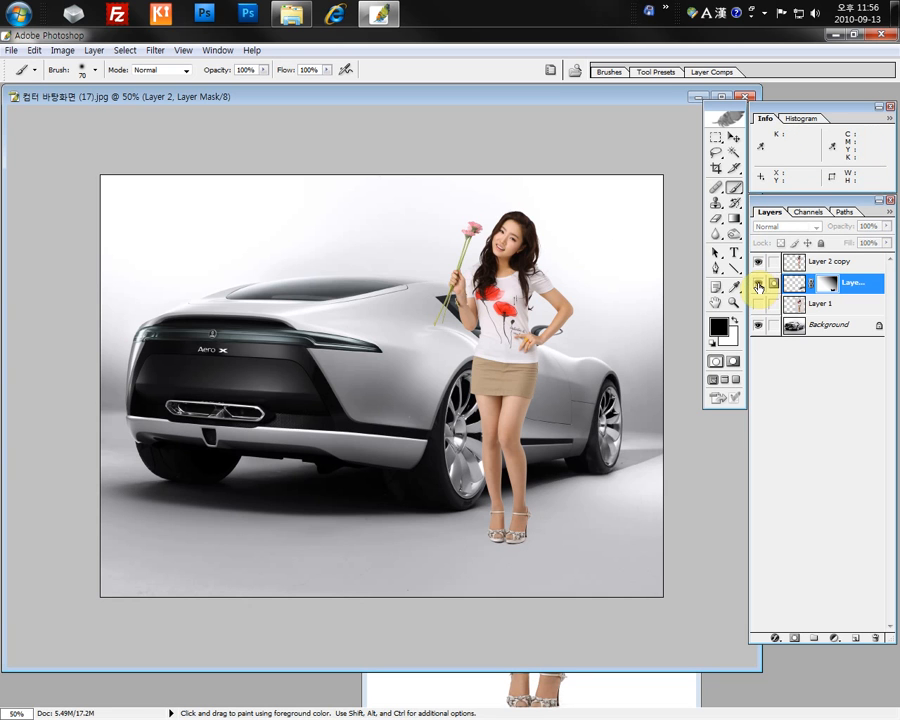
{"action": "left_click", "coordinate": [758, 286]}
{"action": "left_click", "coordinate": [758, 286]}
{"action": "left_click", "coordinate": [758, 286]}
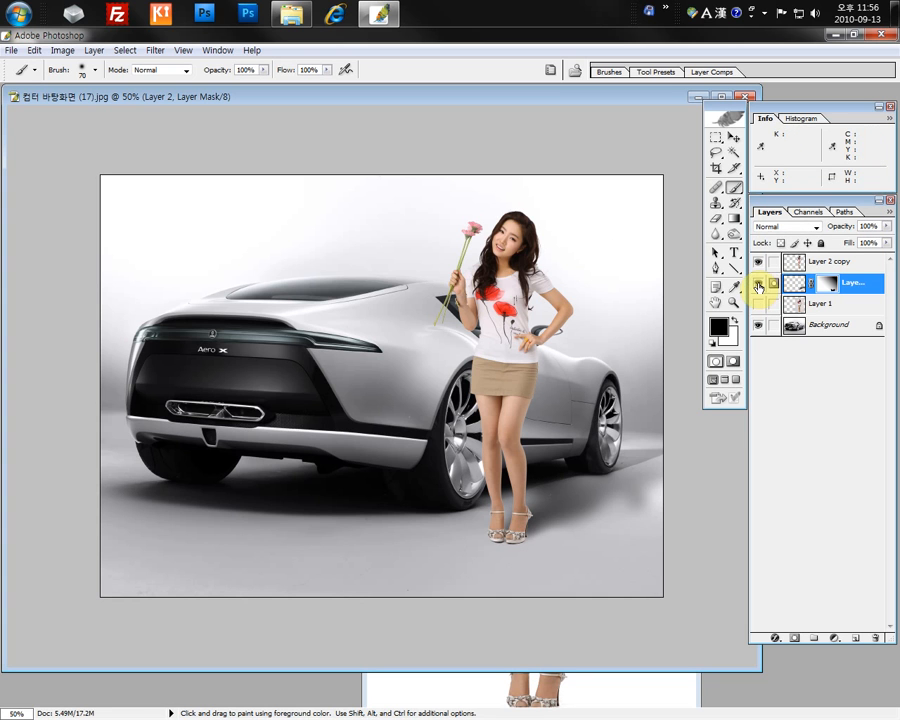
{"action": "left_click", "coordinate": [758, 286]}
{"action": "left_click", "coordinate": [758, 286]}
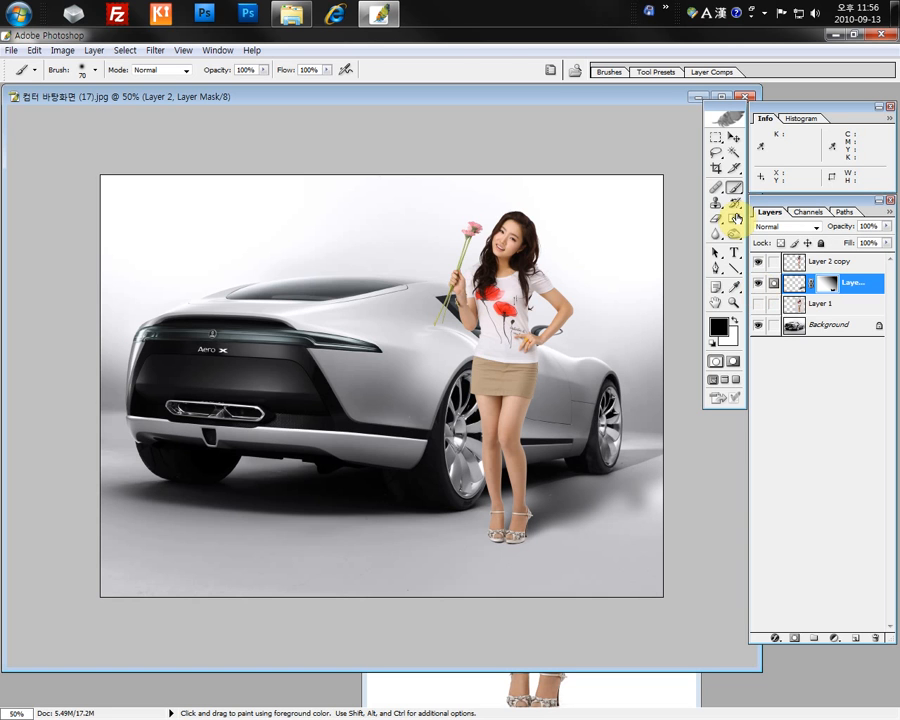
{"action": "left_click", "coordinate": [716, 140]}
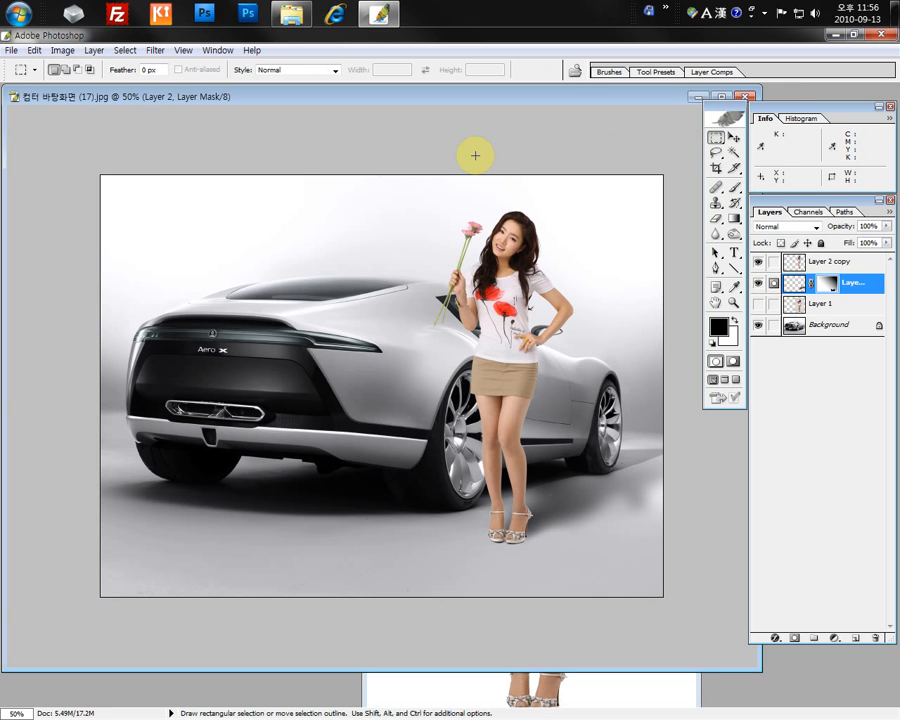